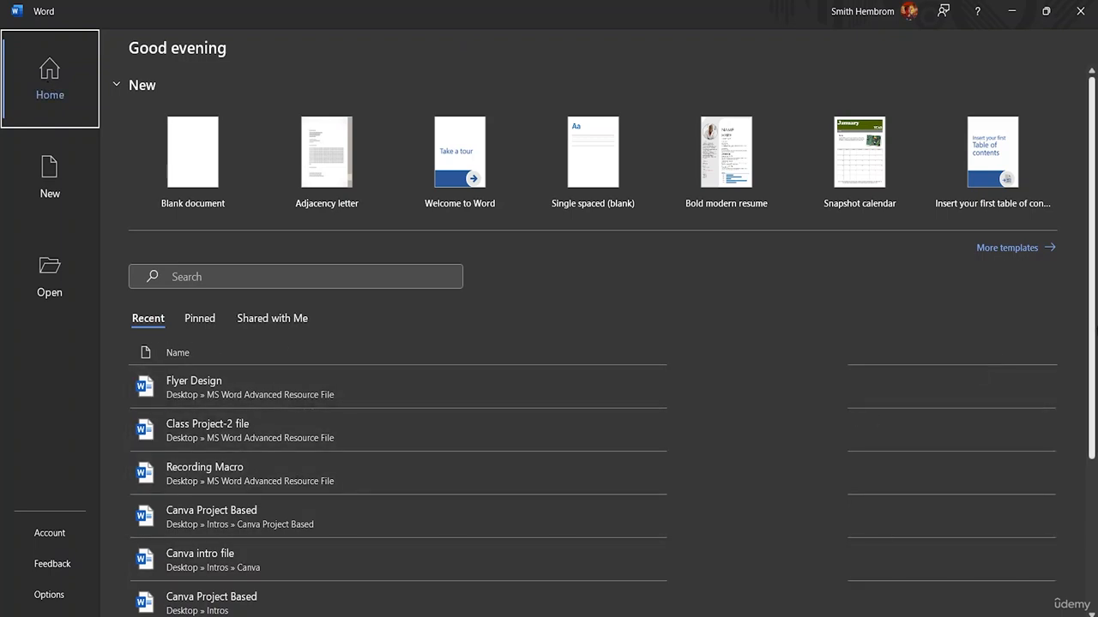
Look through the recent and pinned document lists on the start page.
scroll(1093, 324, down, 5)
scroll(1072, 316, up, 5)
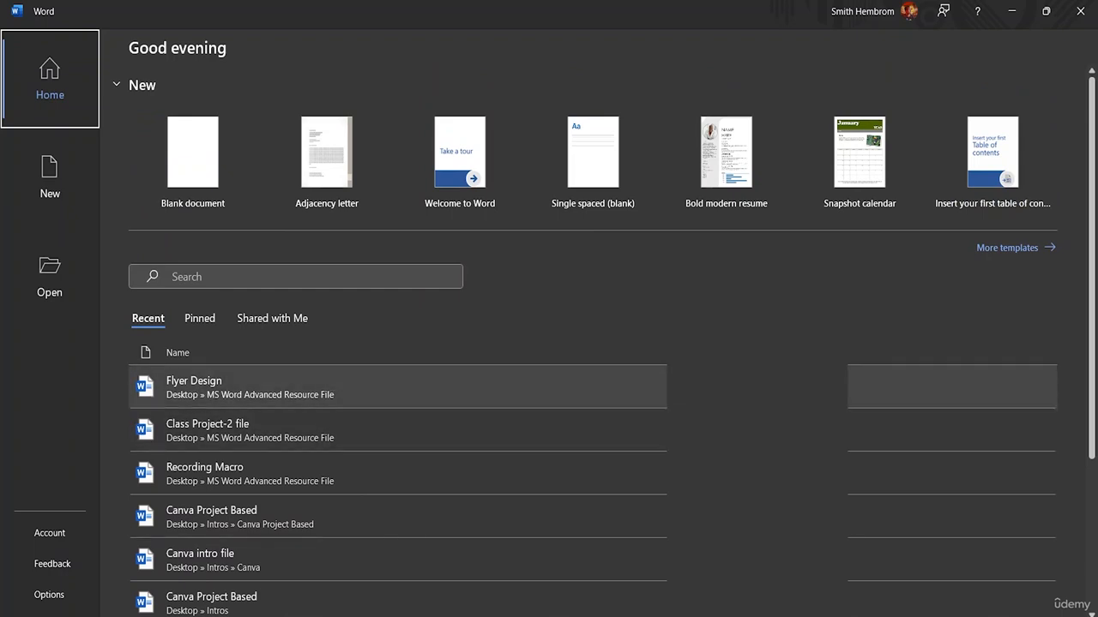
scroll(279, 163, down, 3)
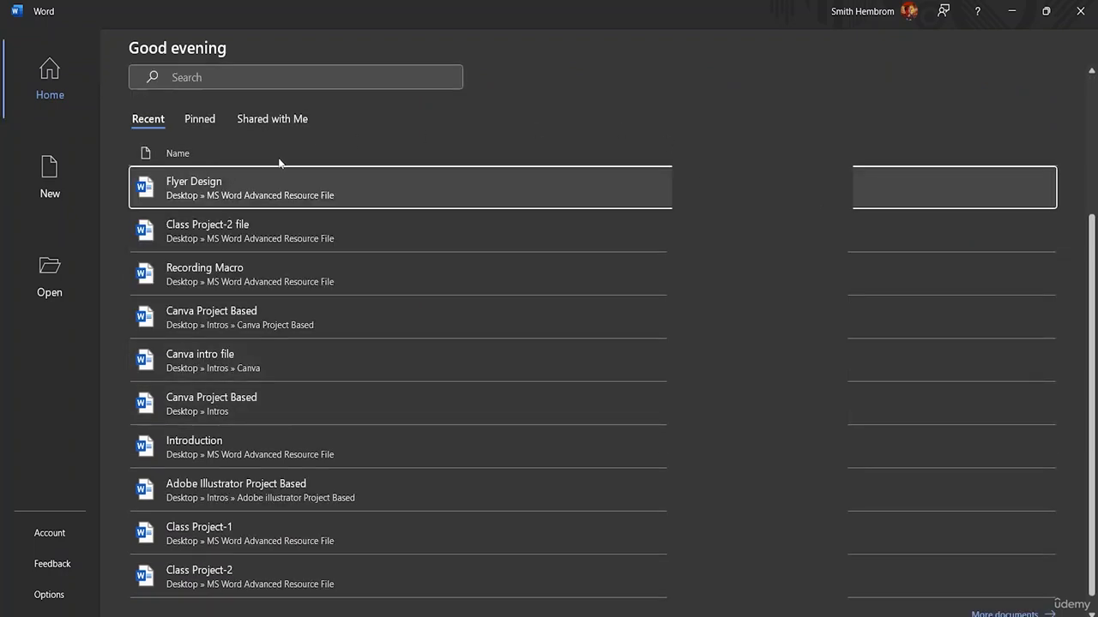
click(200, 120)
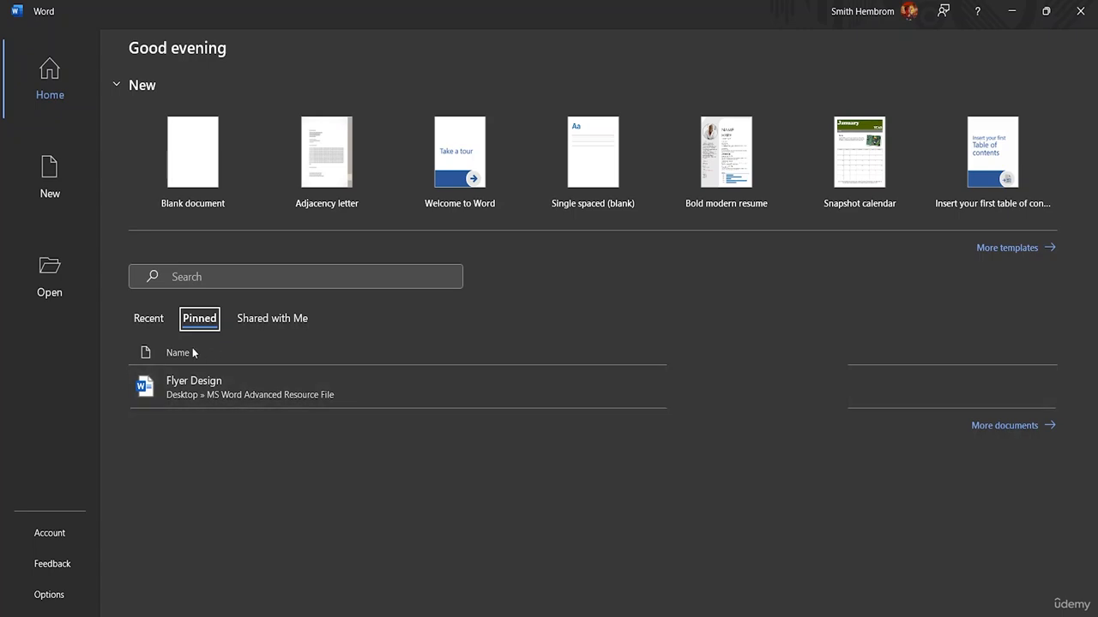
click(146, 320)
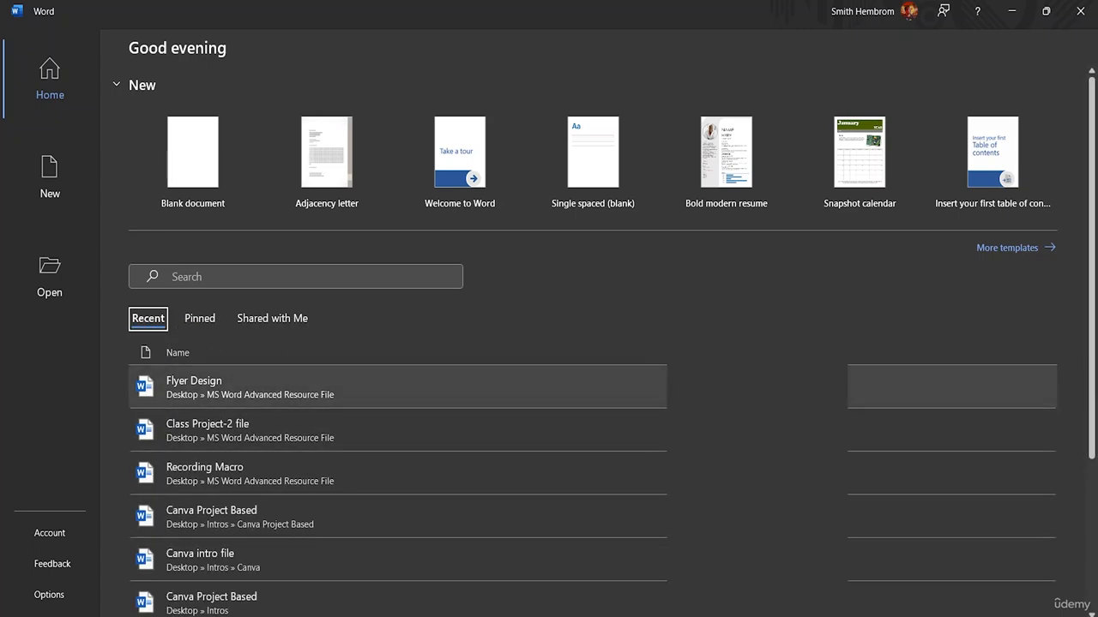
scroll(748, 374, down, 3)
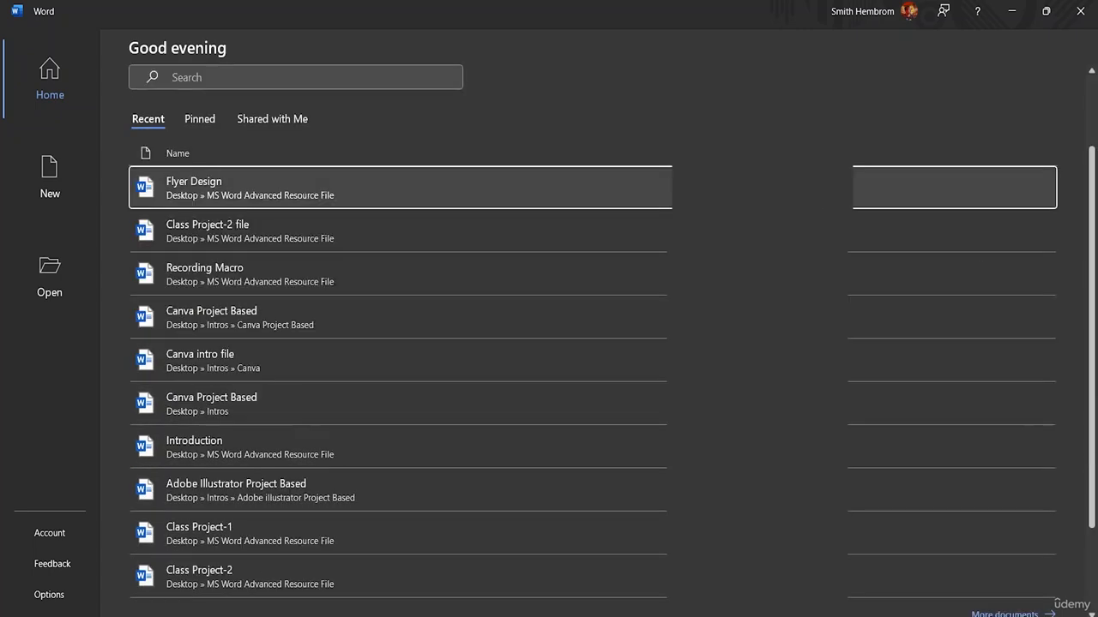
Try to open the recent document Canva Project Based, and return to the start page.
click(748, 372)
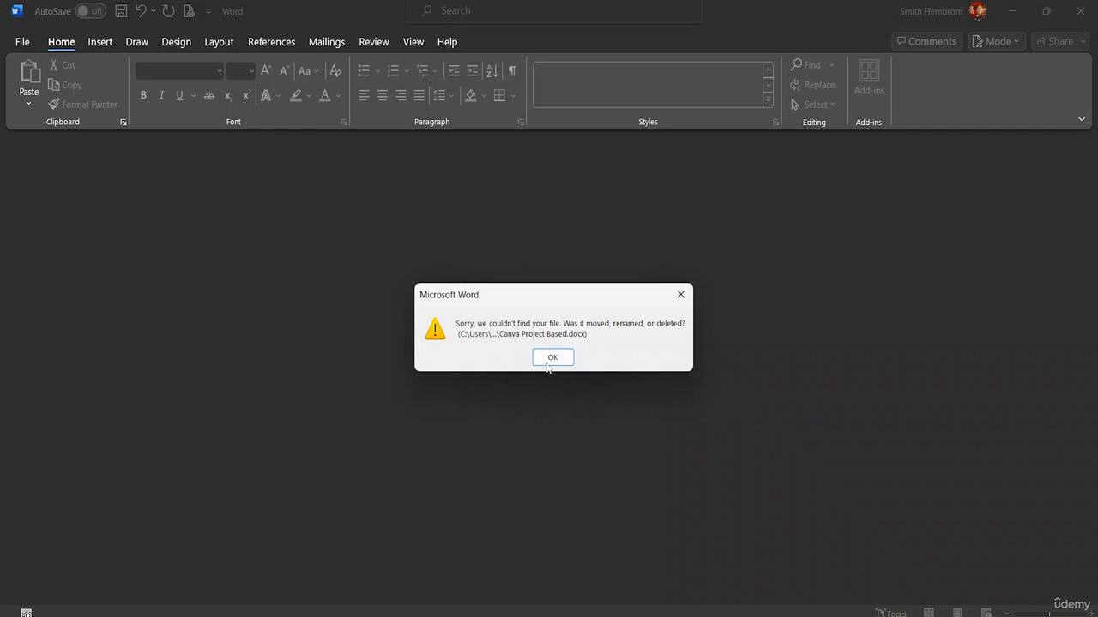
click(550, 359)
click(21, 41)
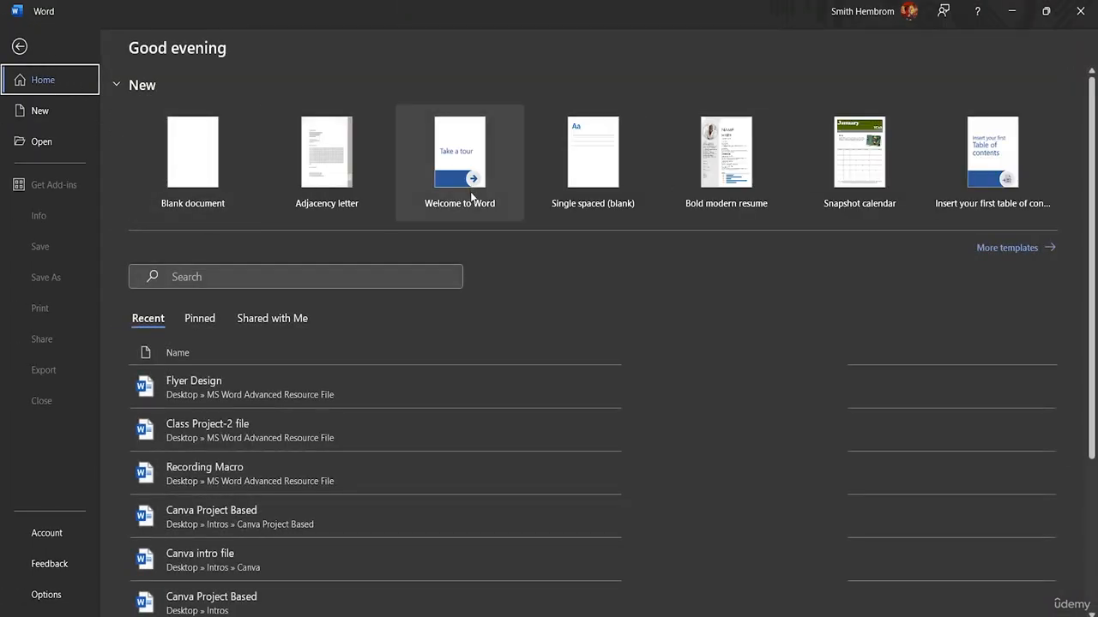
Check the list of documents shared with the account, and return to the recent documents list.
click(284, 321)
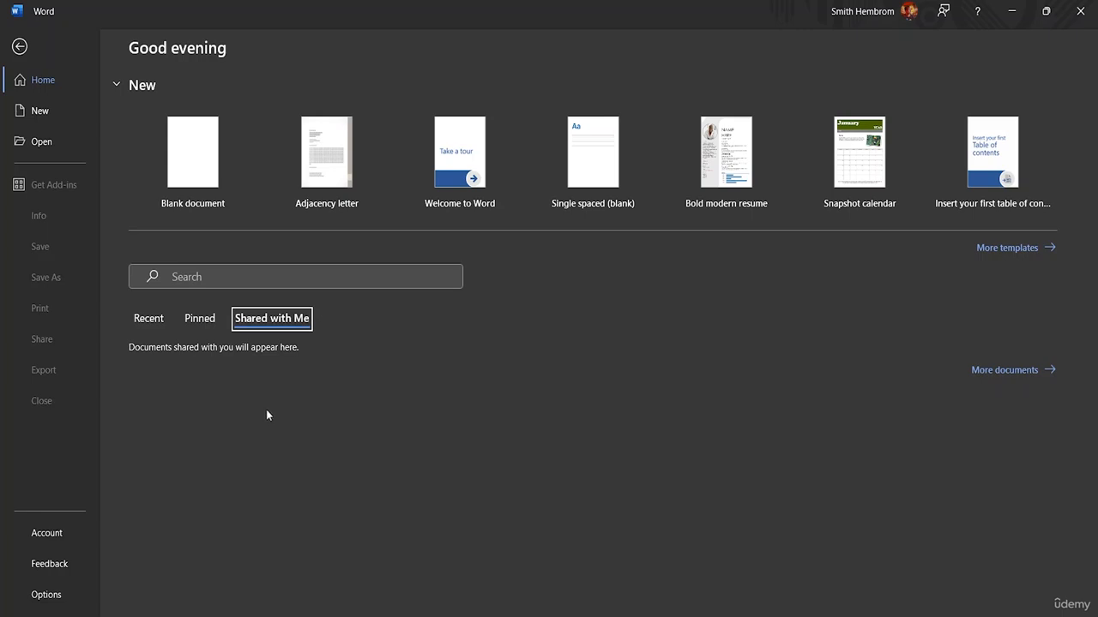
click(159, 319)
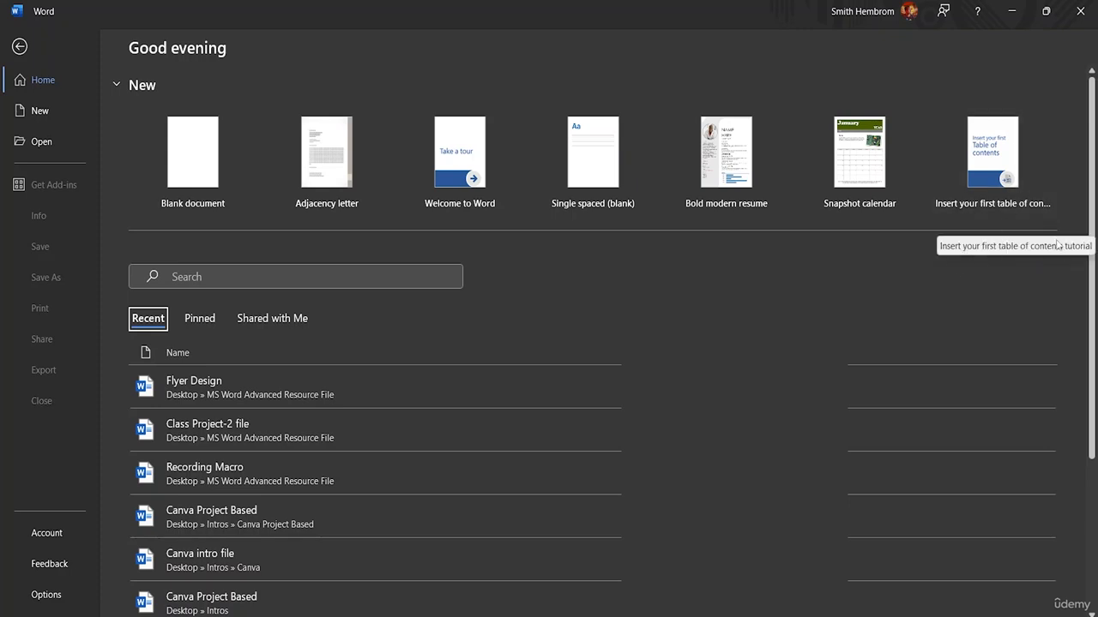
Browse the full template gallery, examining the available resumes, cover letters, brochures, calendars, reports, certificates and invoices.
click(988, 246)
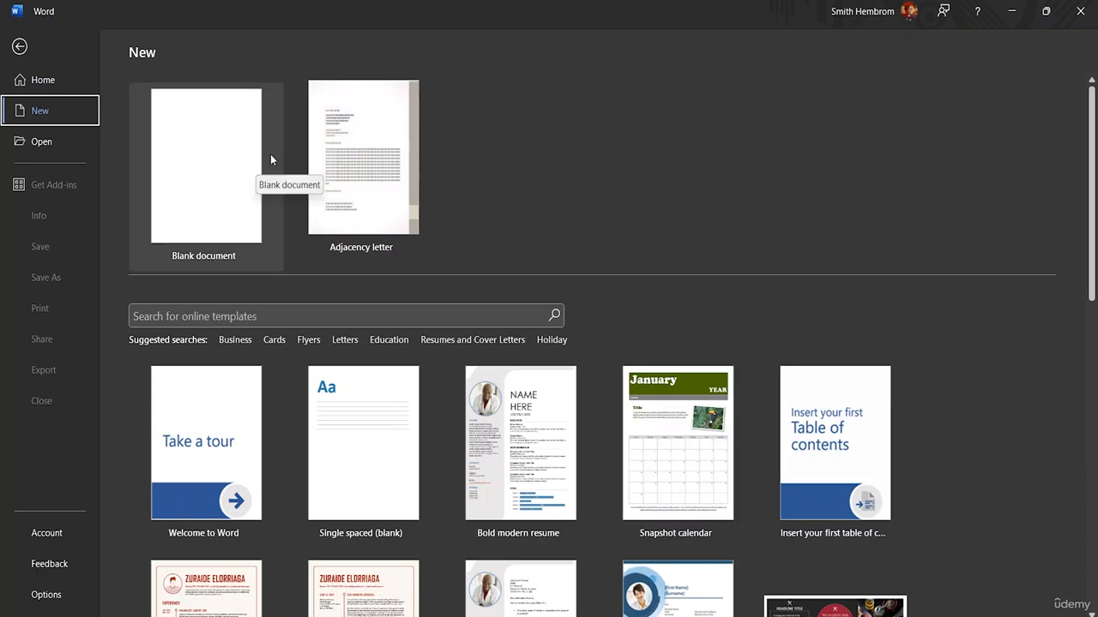
scroll(489, 323, down, 2)
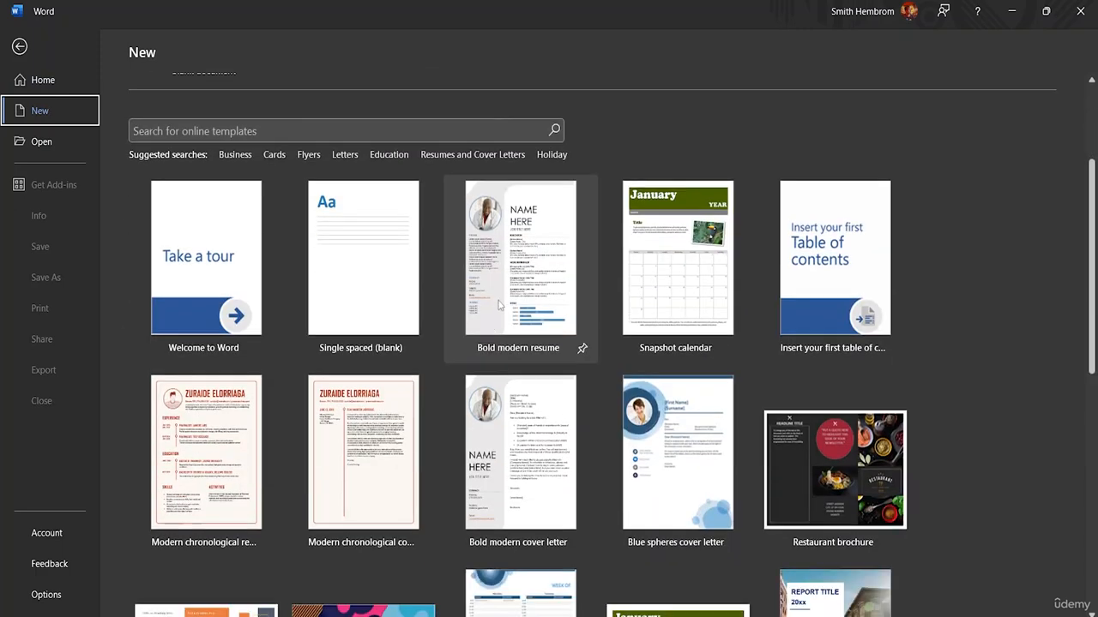
scroll(360, 347, down, 1)
scroll(361, 347, down, 1)
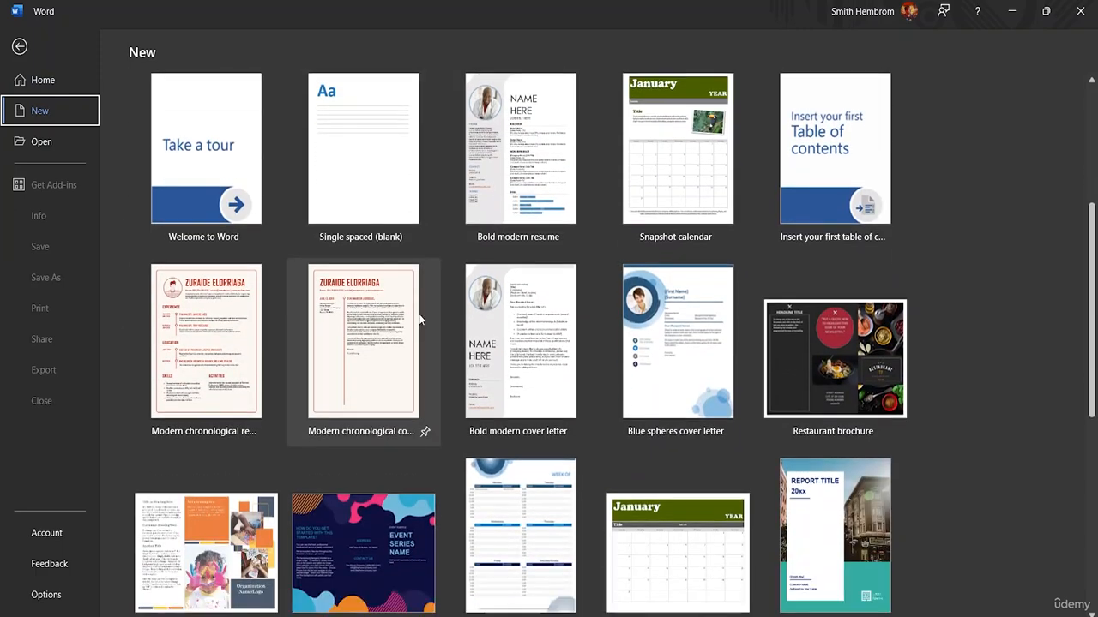
scroll(868, 257, down, 4)
scroll(561, 291, up, 4)
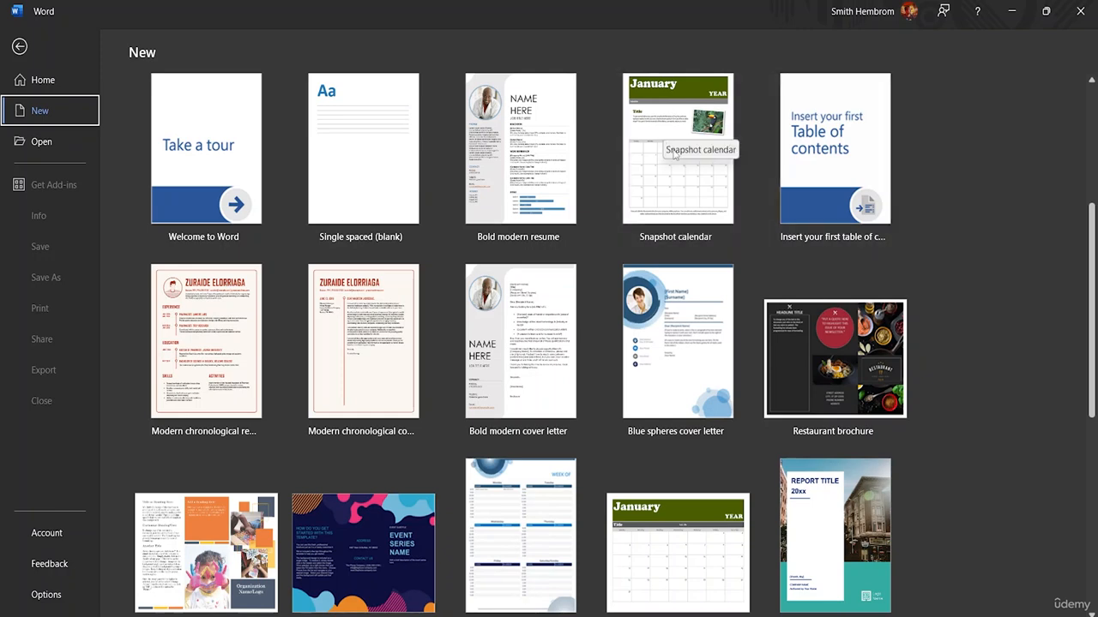
scroll(252, 349, down, 3)
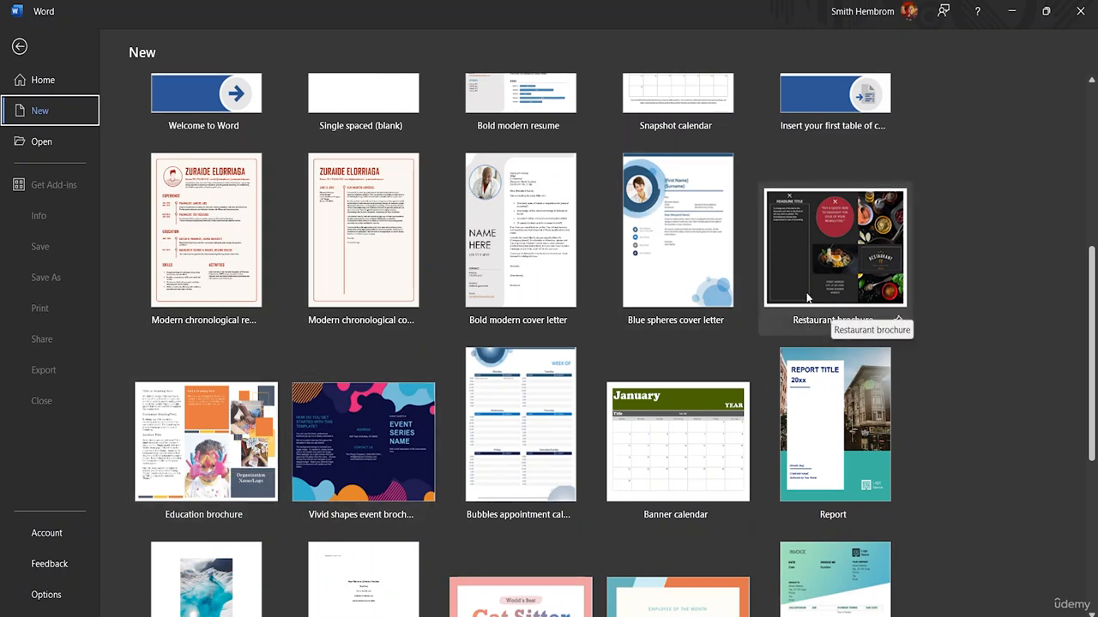
scroll(801, 396, down, 5)
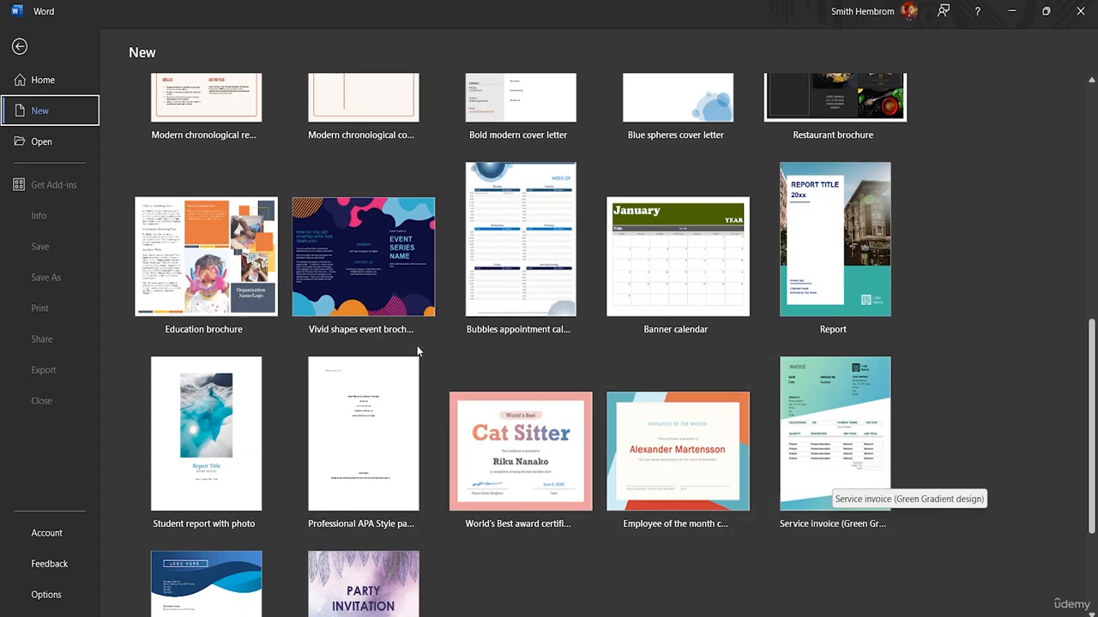
scroll(335, 369, down, 2)
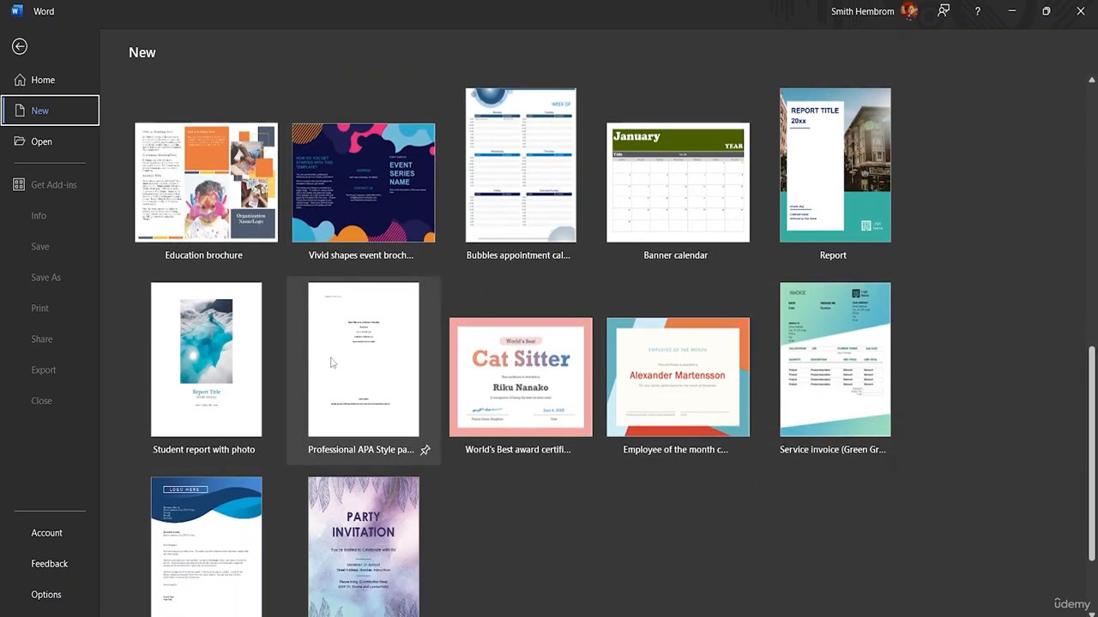
scroll(330, 343, up, 8)
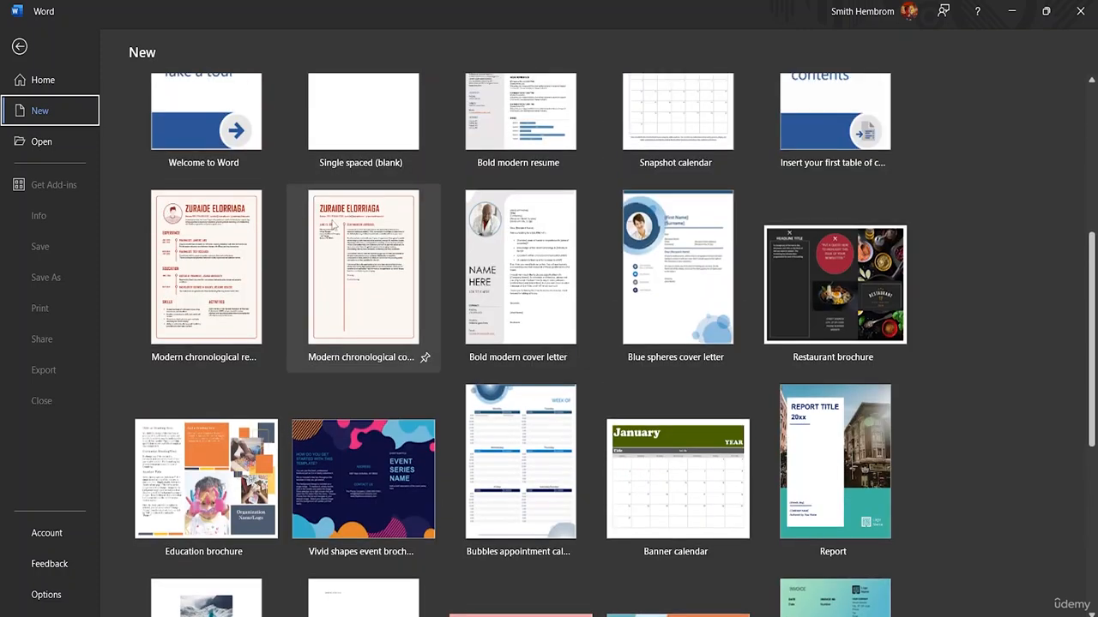
scroll(332, 228, up, 6)
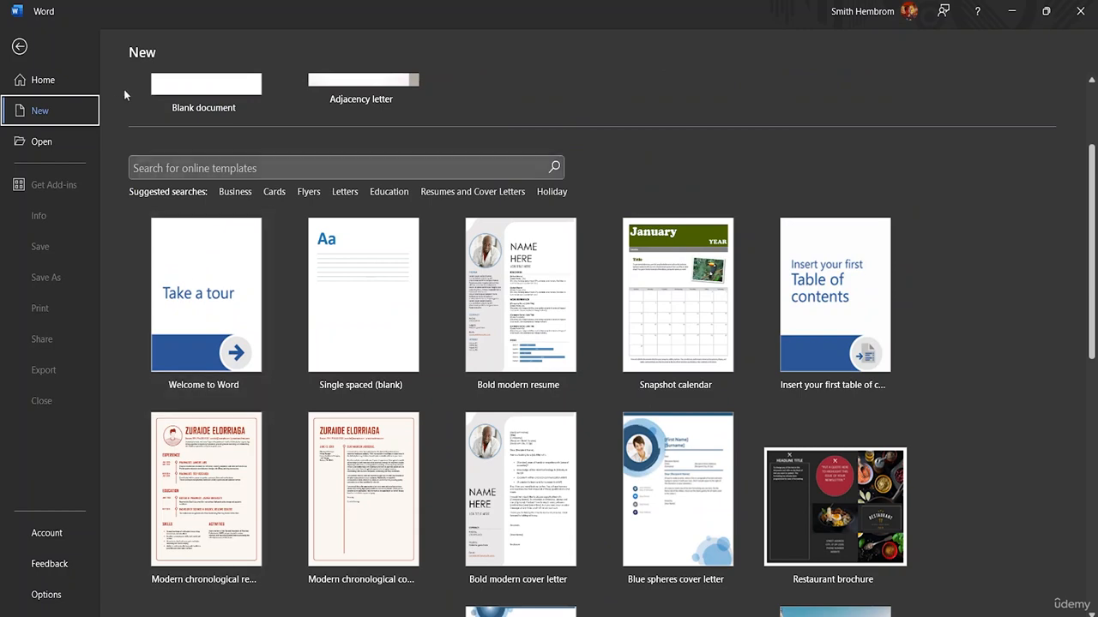
Return to the start page and create a new blank document.
click(47, 83)
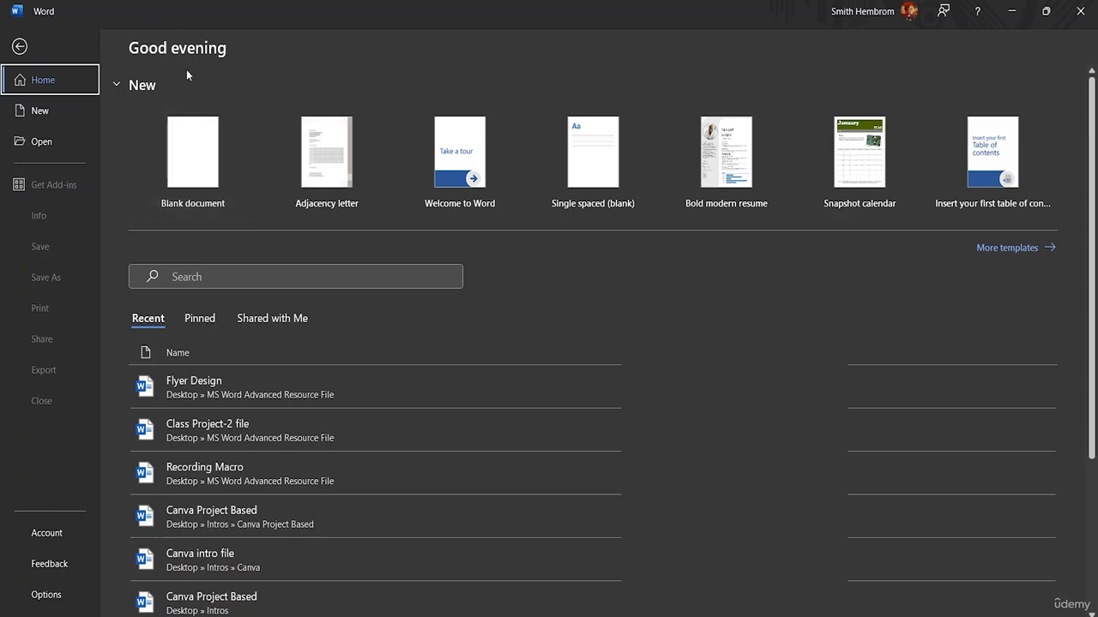
click(48, 114)
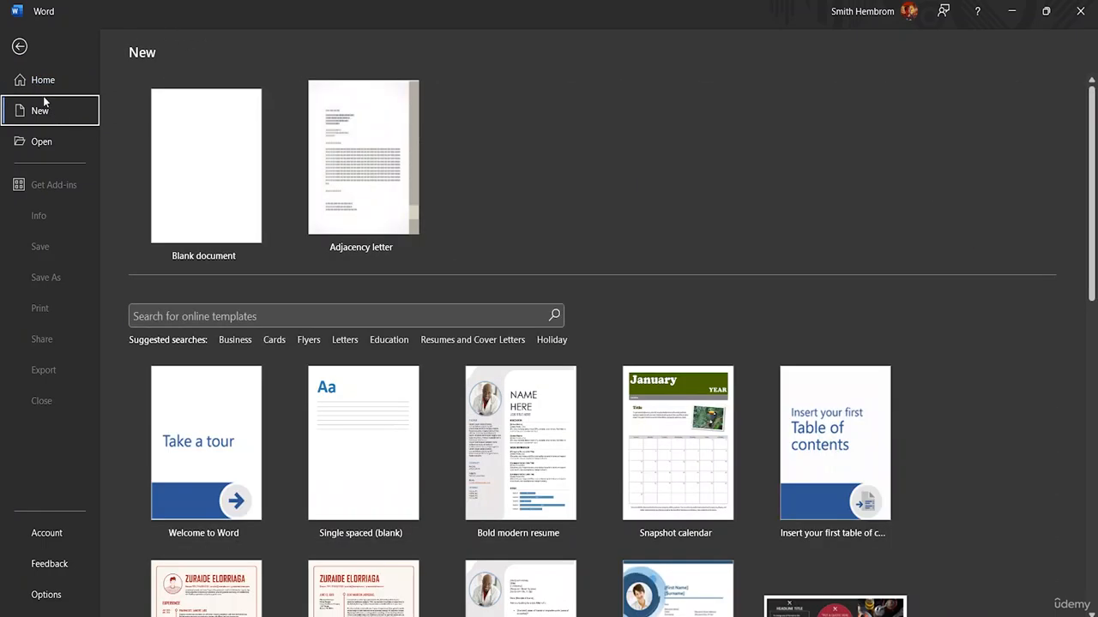
click(43, 80)
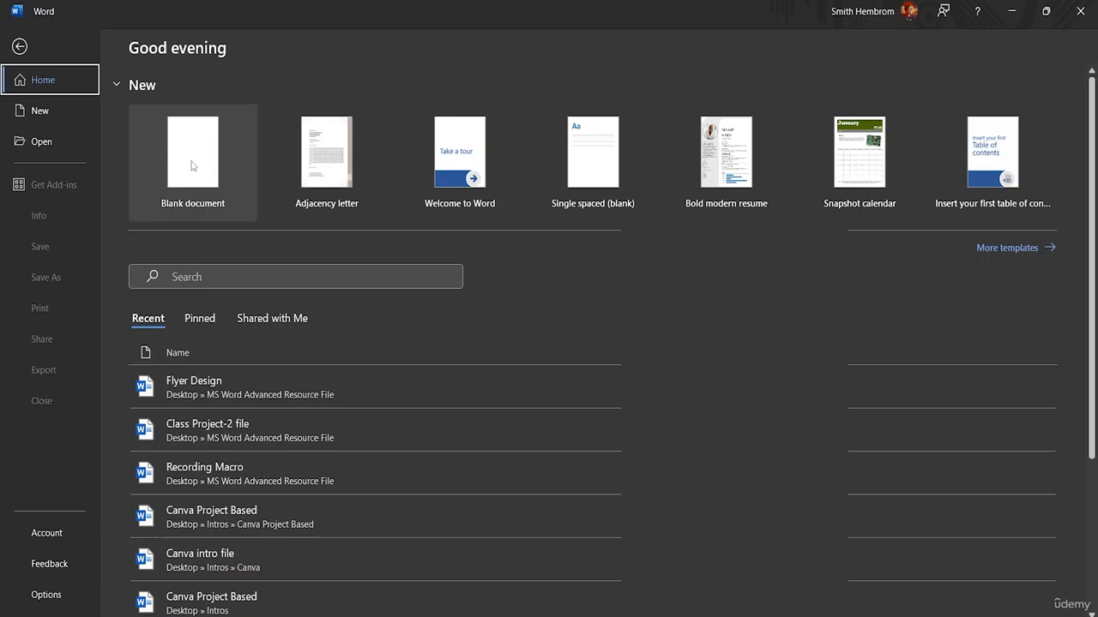
click(212, 167)
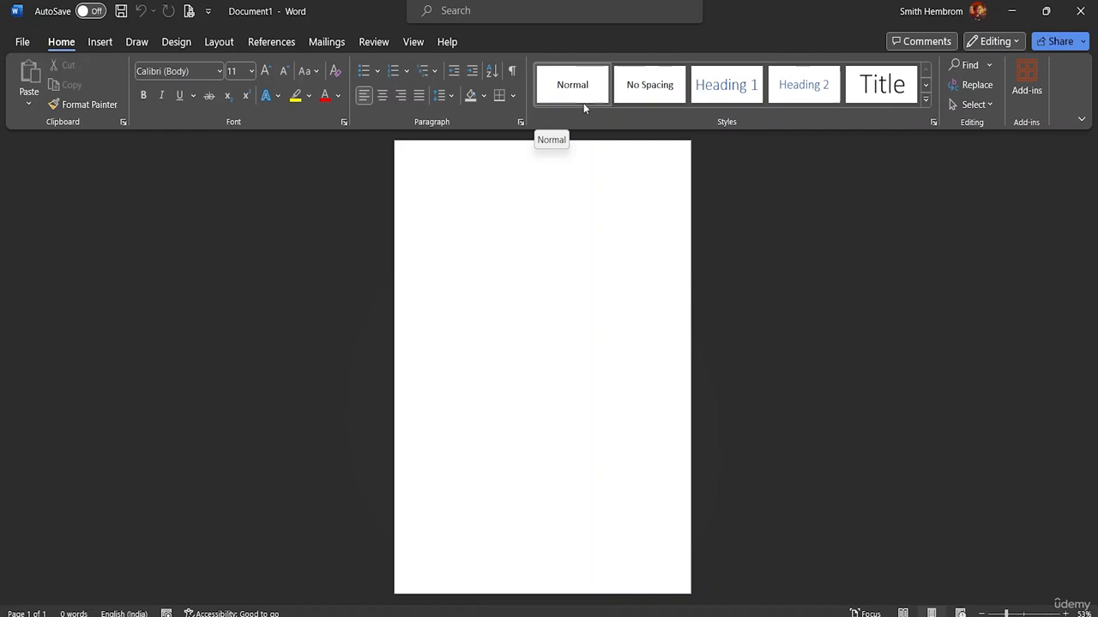
Browse the MS Word Advanced Resource File folder, select the document 2 Customizing borders, and close the file browser without opening it.
click(22, 43)
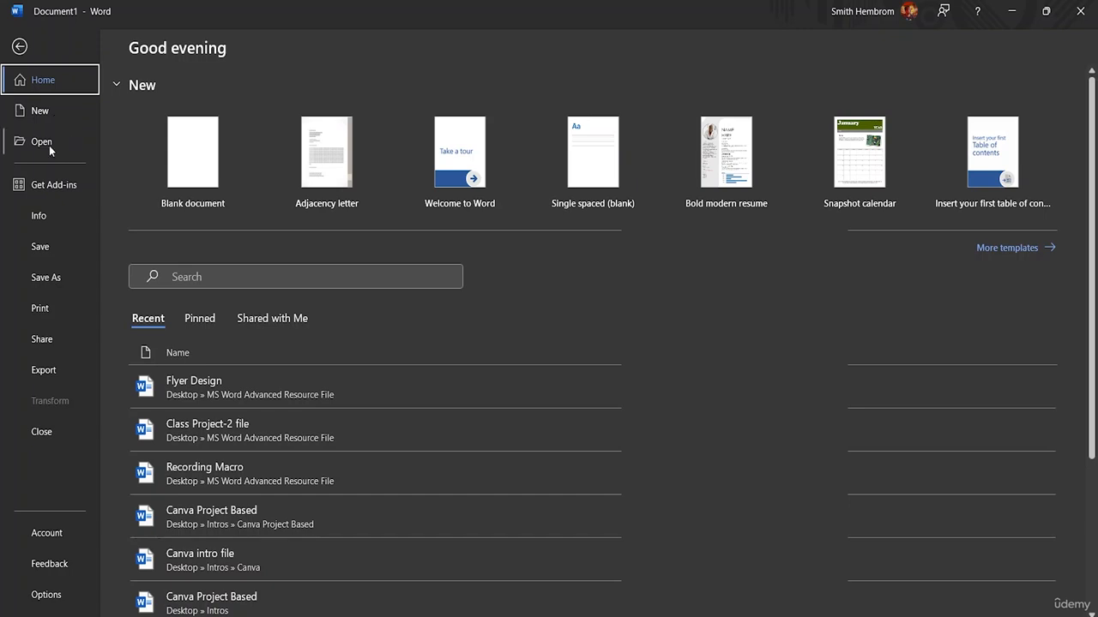
click(49, 145)
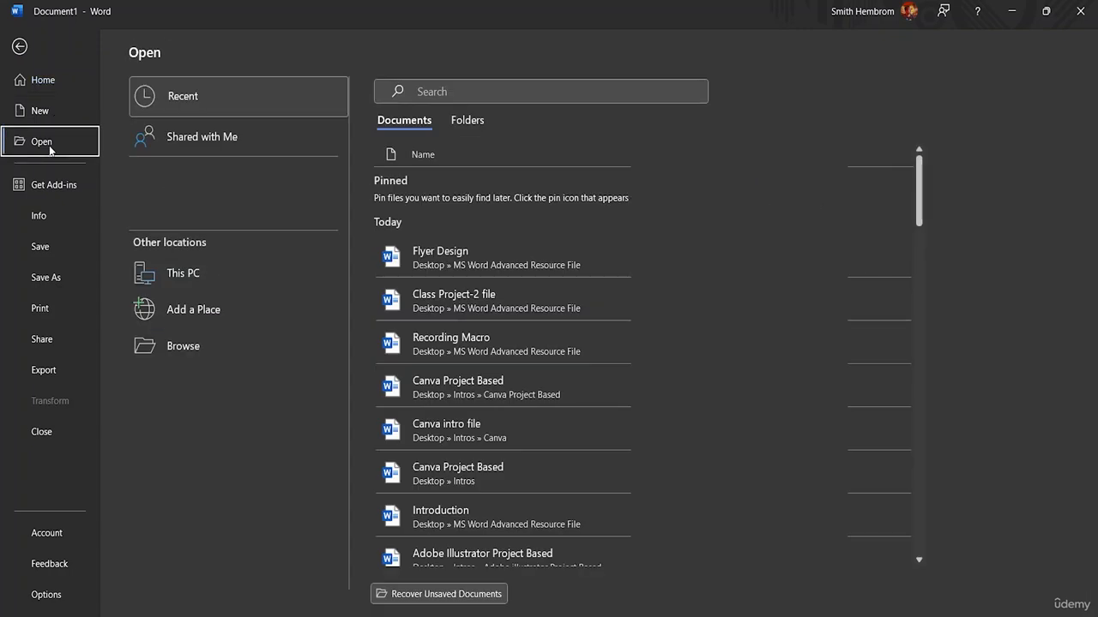
click(177, 345)
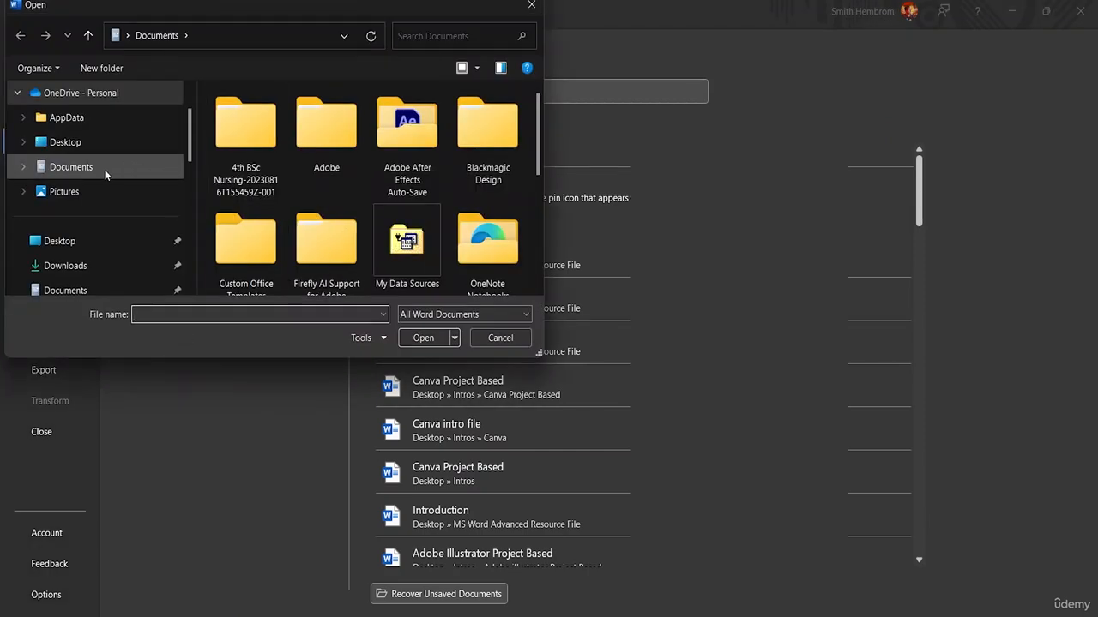
scroll(101, 170, down, 2)
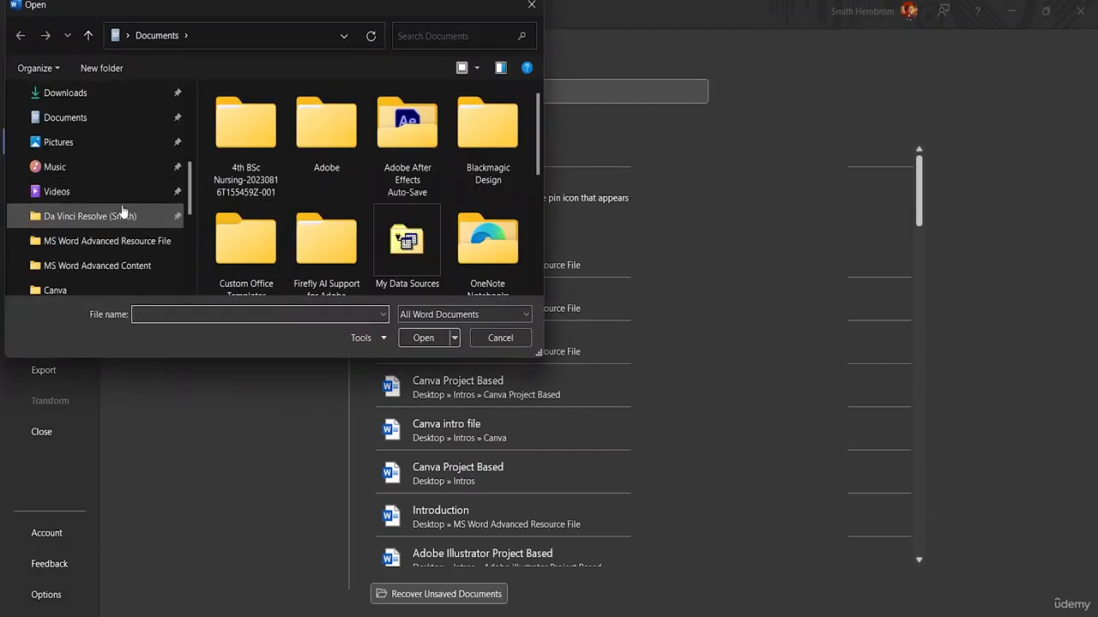
click(146, 247)
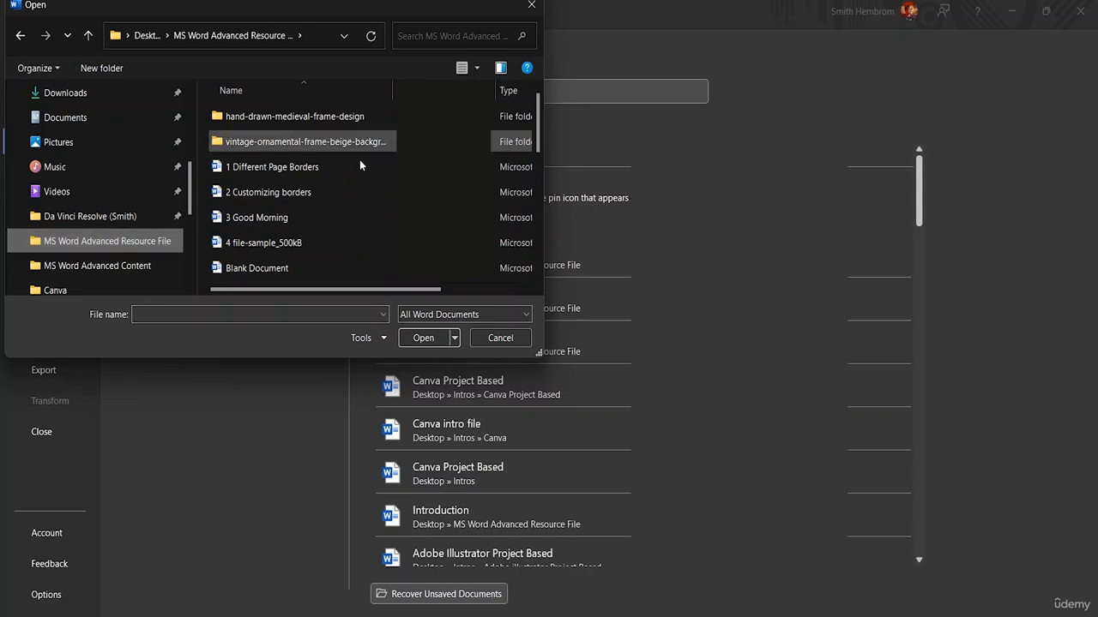
scroll(328, 166, down, 5)
scroll(355, 176, up, 5)
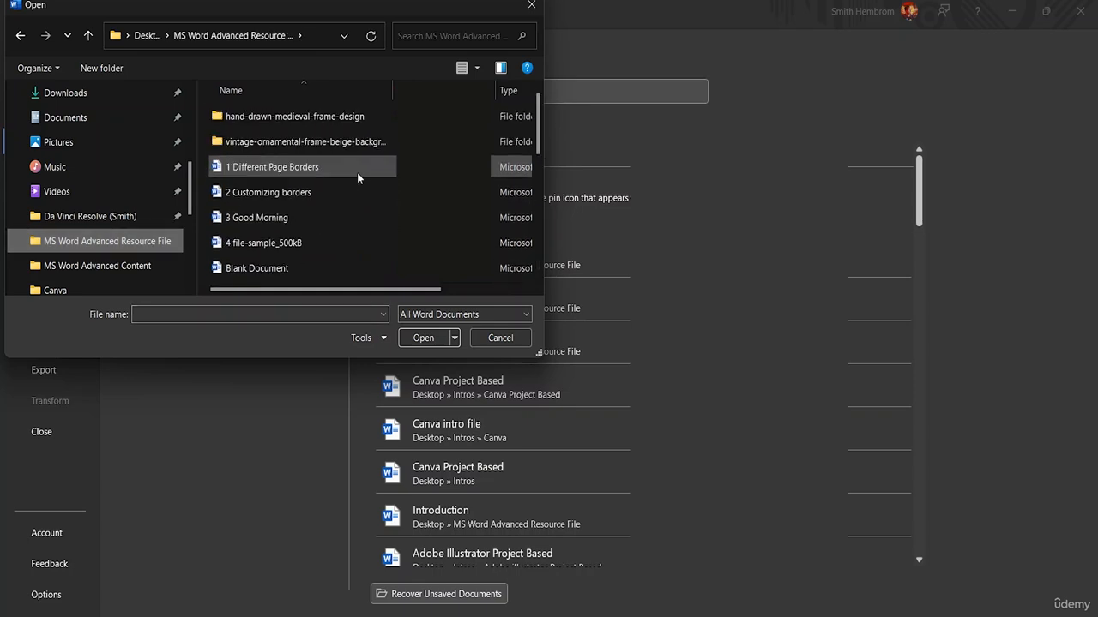
click(264, 185)
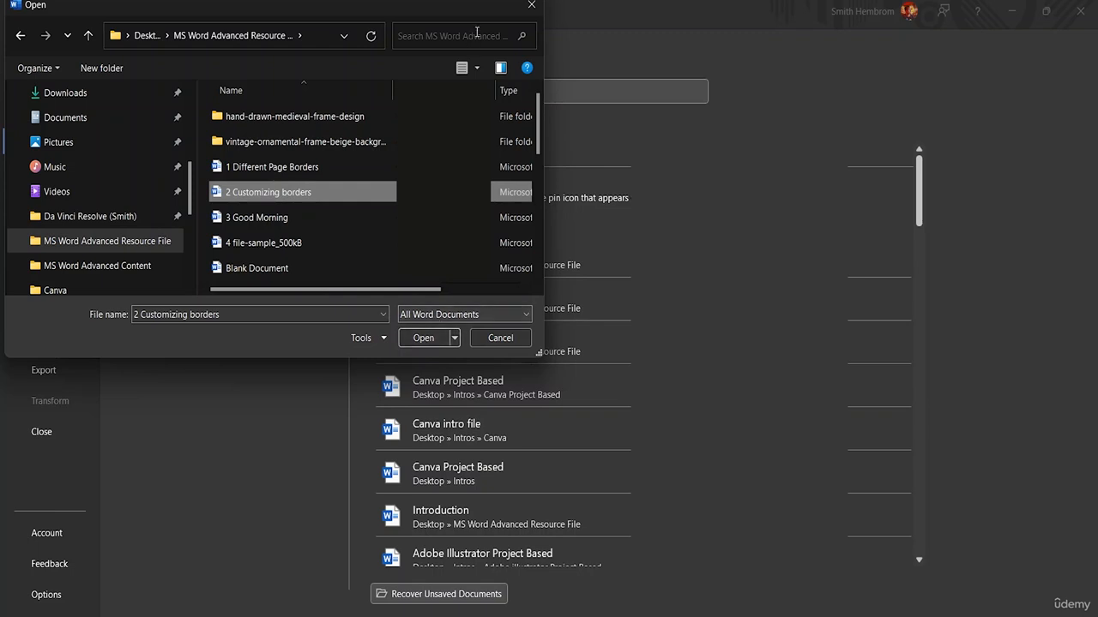
click(529, 9)
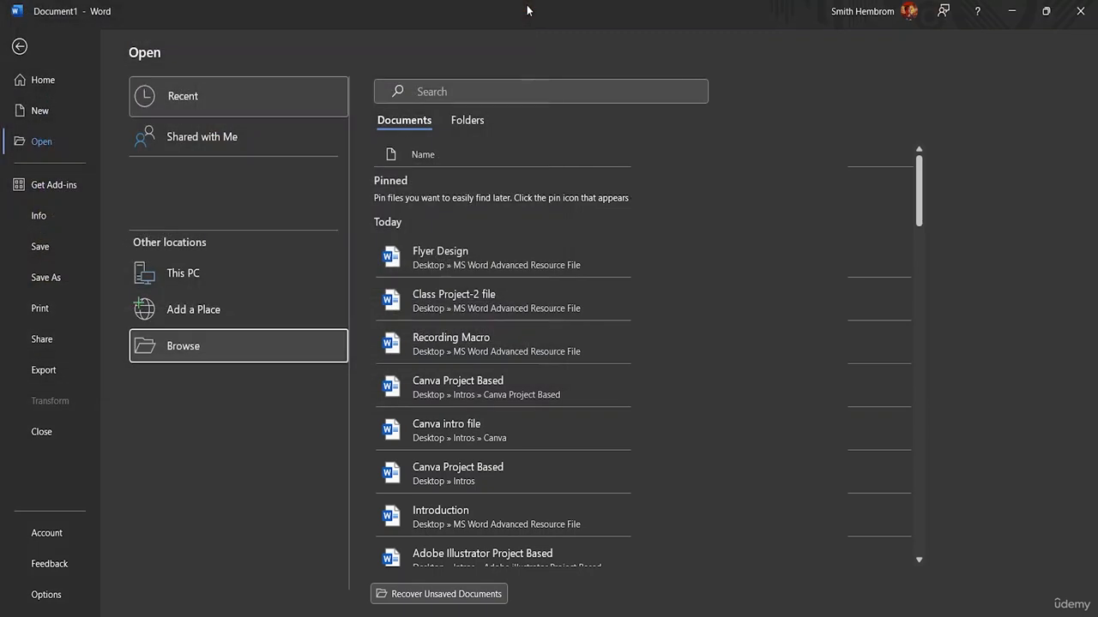
View the new document's Info page and the available file commands, and return to the blank page.
click(46, 214)
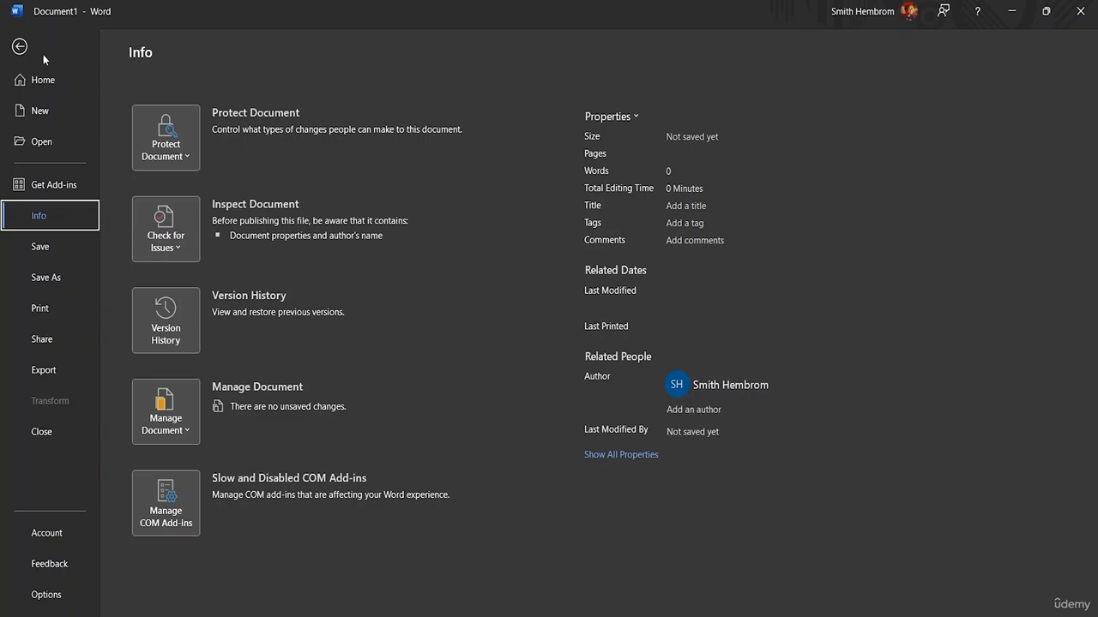
click(19, 47)
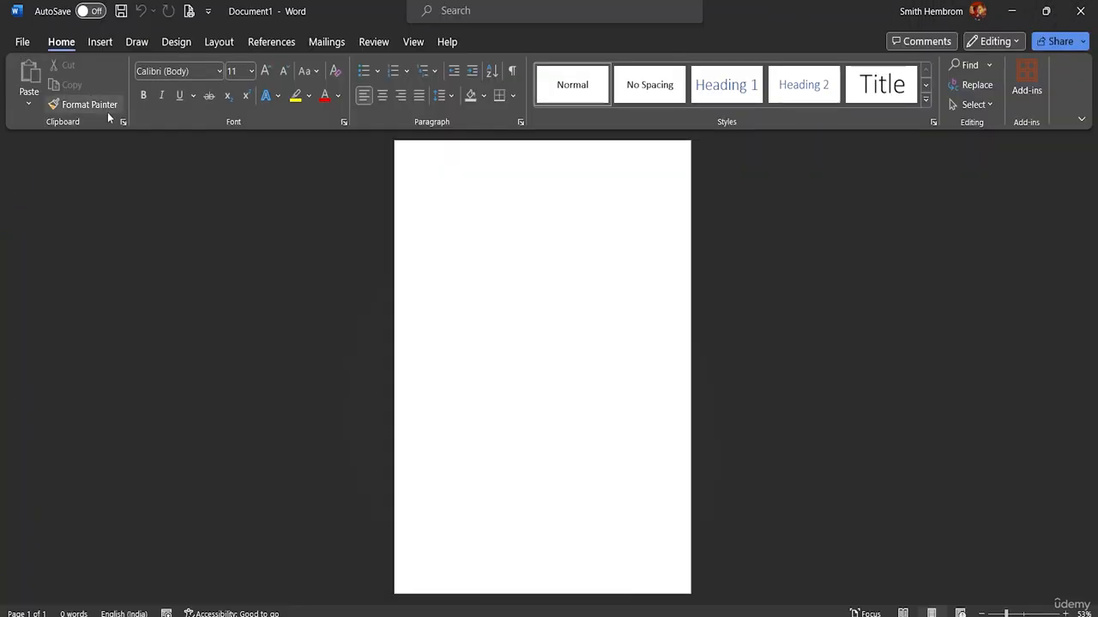
click(23, 41)
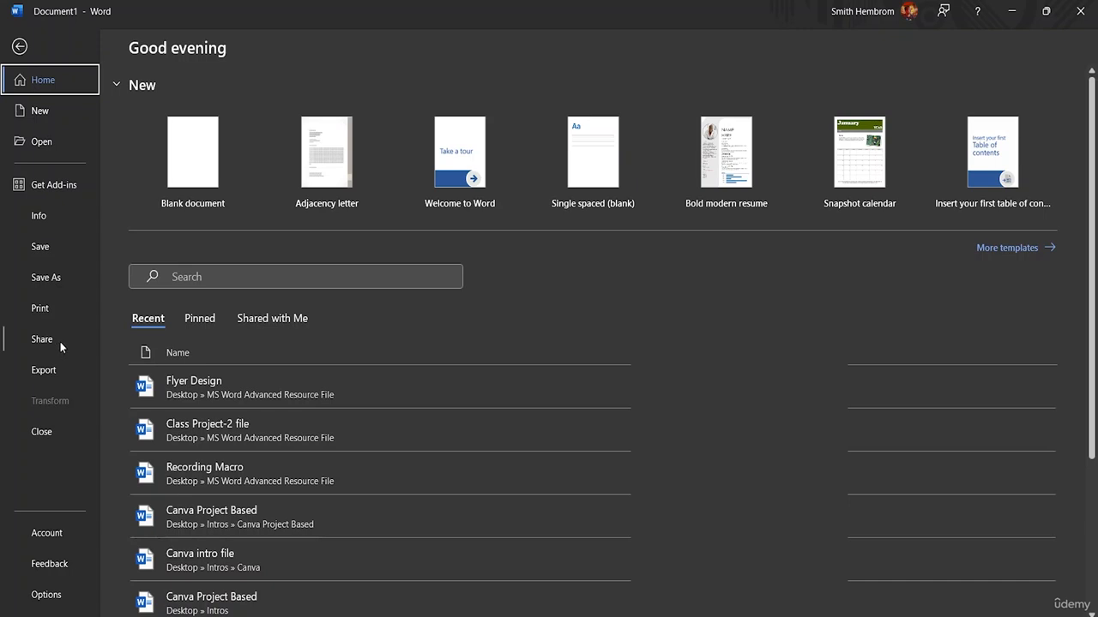
click(20, 46)
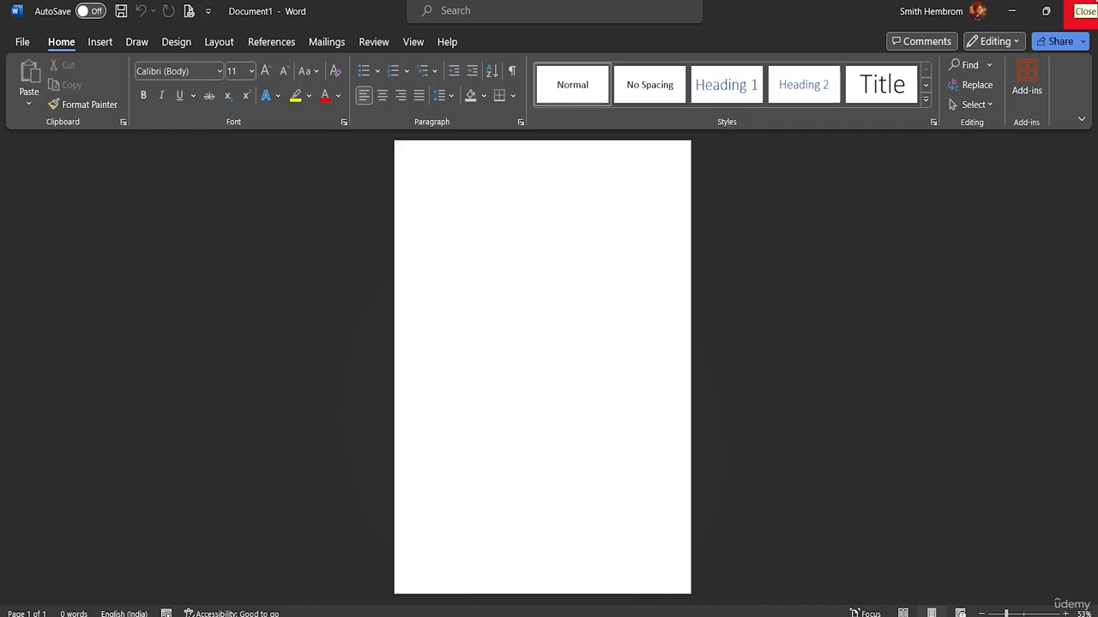
Enter the text HELLO EVERYONE at the start of the blank document.
text(Hel)
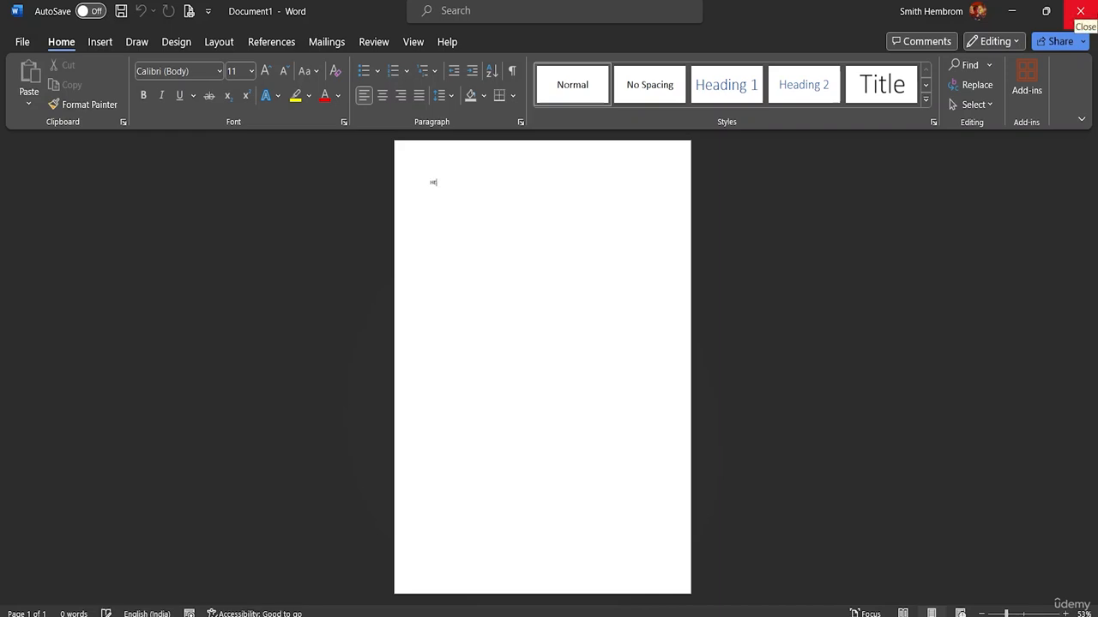
text(LO EVERYONE)
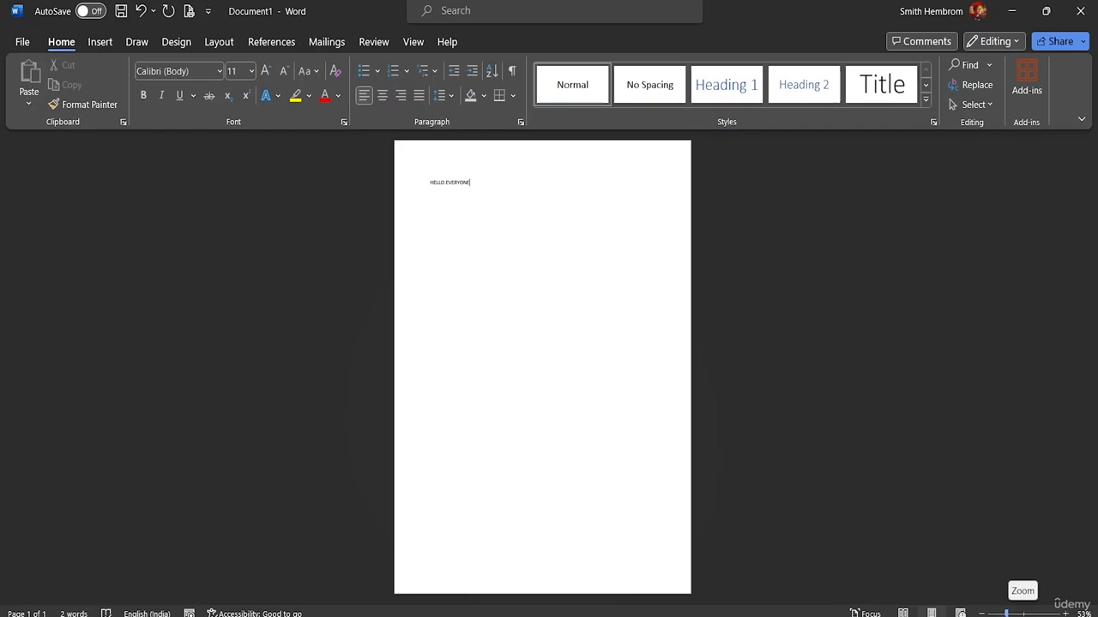
Format the HELLO EVERYONE text in the a Abstract Groovy font at size 28.
drag(1006, 614, 1021, 614)
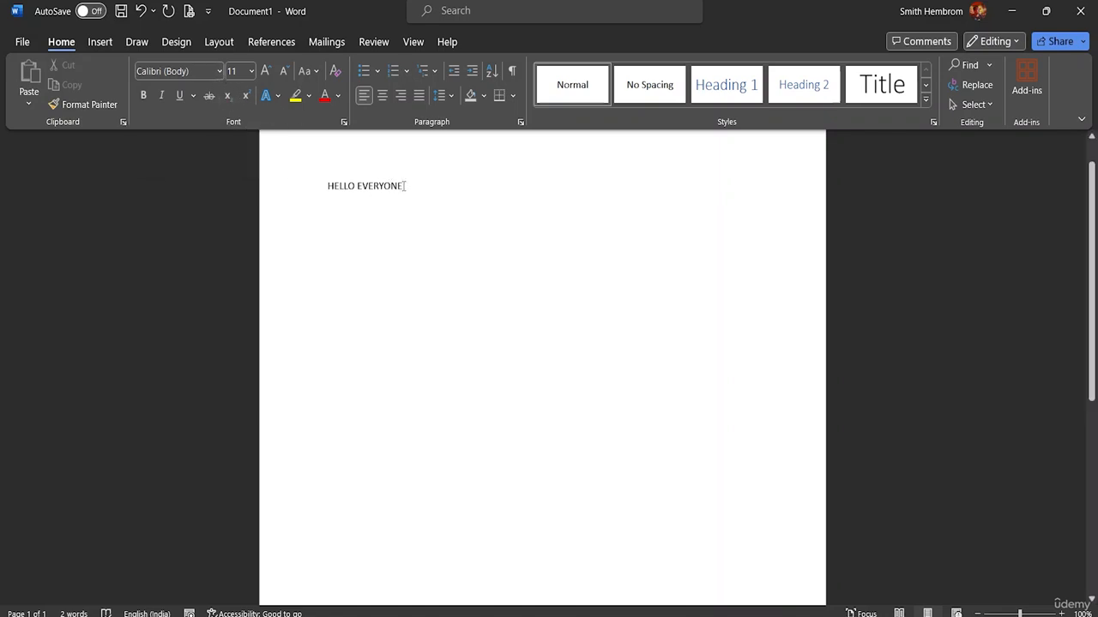
drag(404, 185, 330, 187)
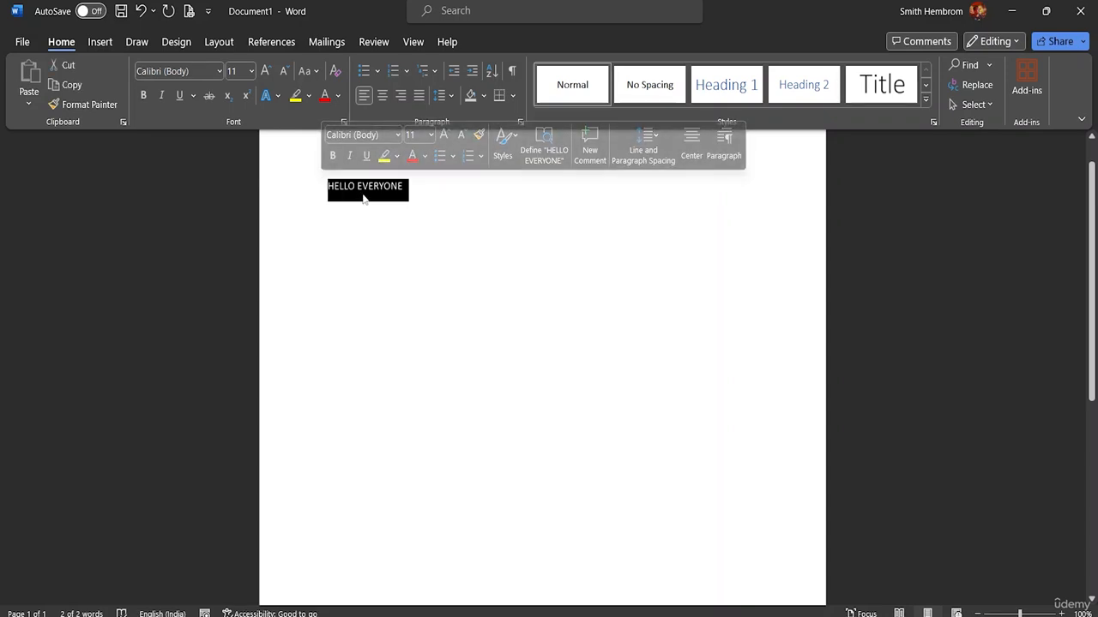
click(217, 71)
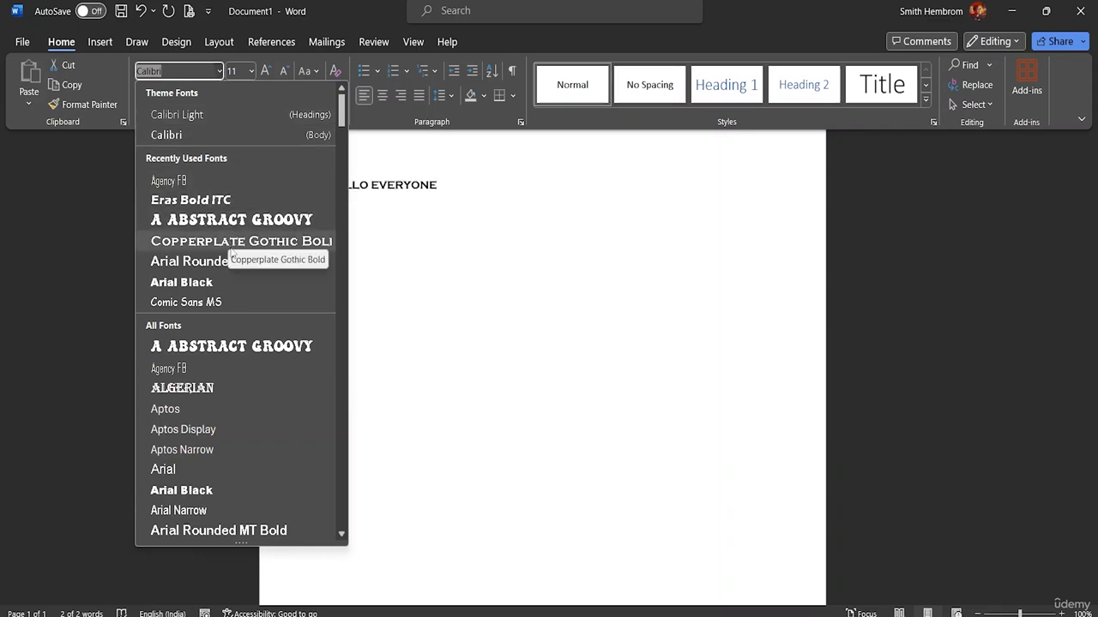
scroll(230, 369, down, 8)
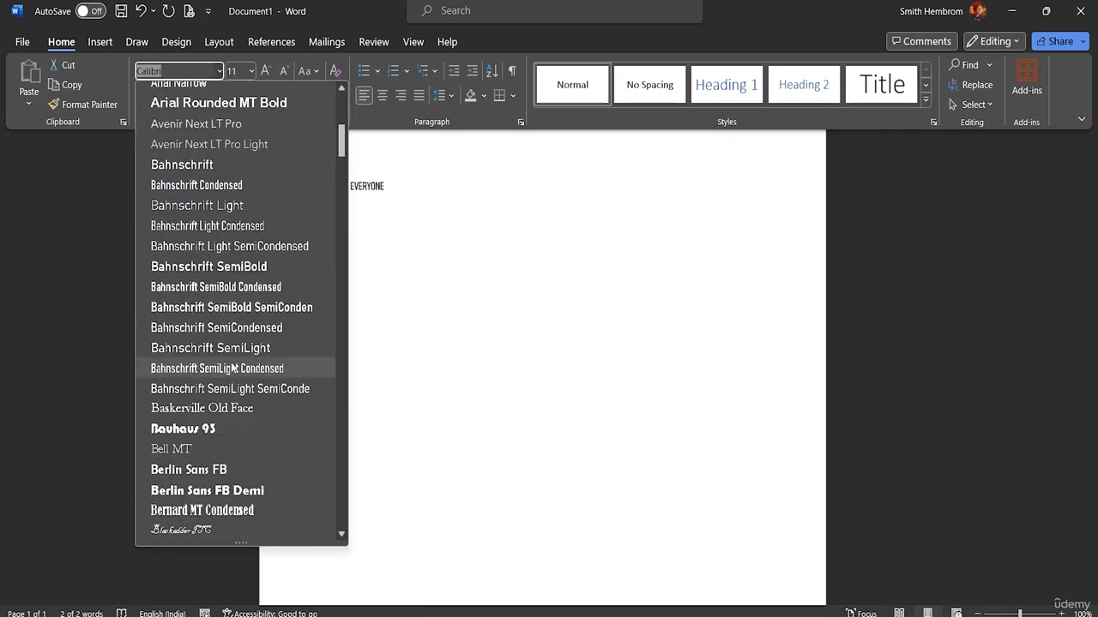
scroll(230, 367, down, 14)
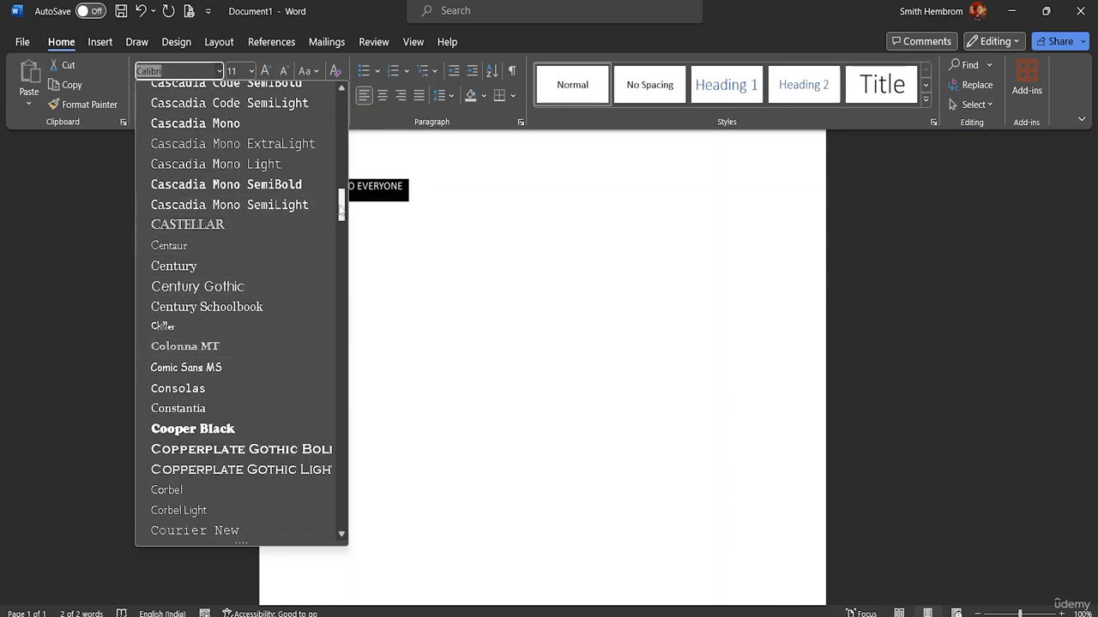
drag(342, 206, 346, 369)
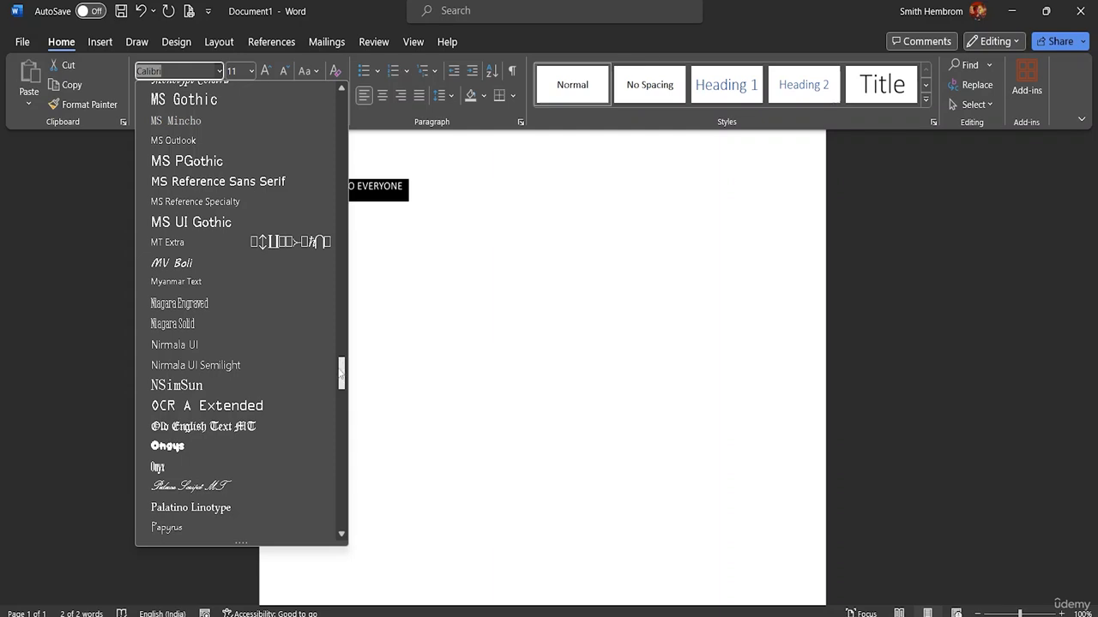
drag(341, 370, 345, 73)
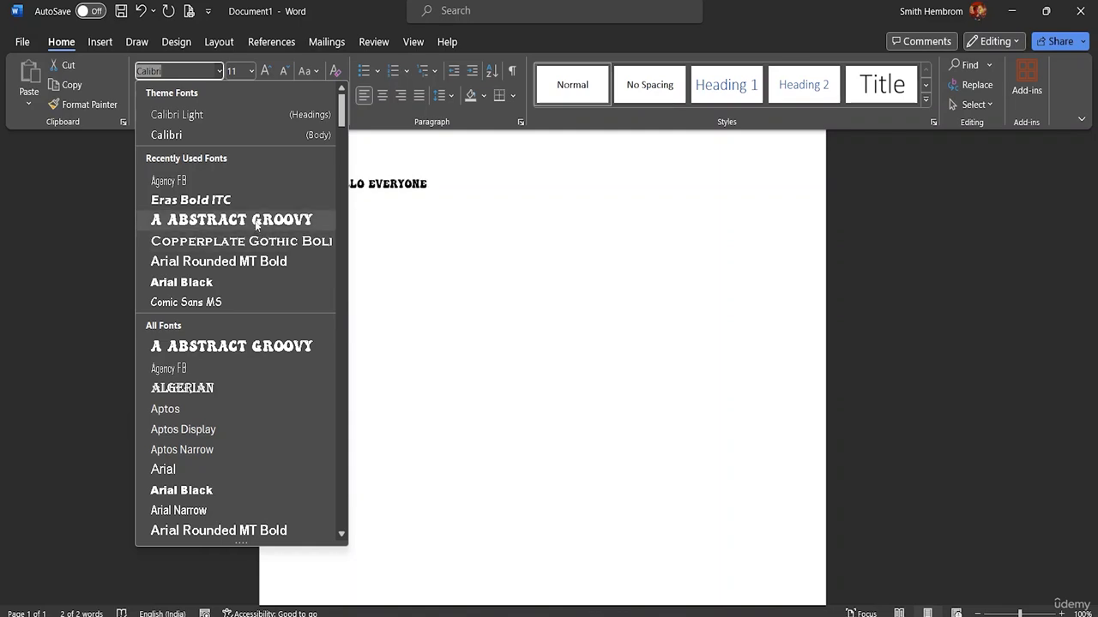
click(257, 224)
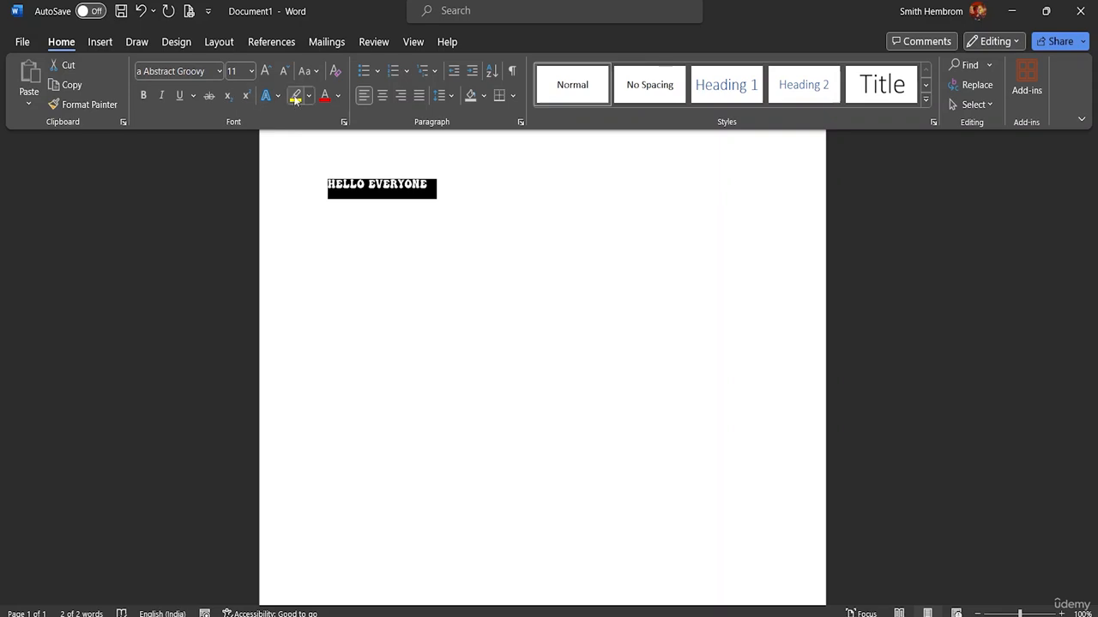
click(252, 71)
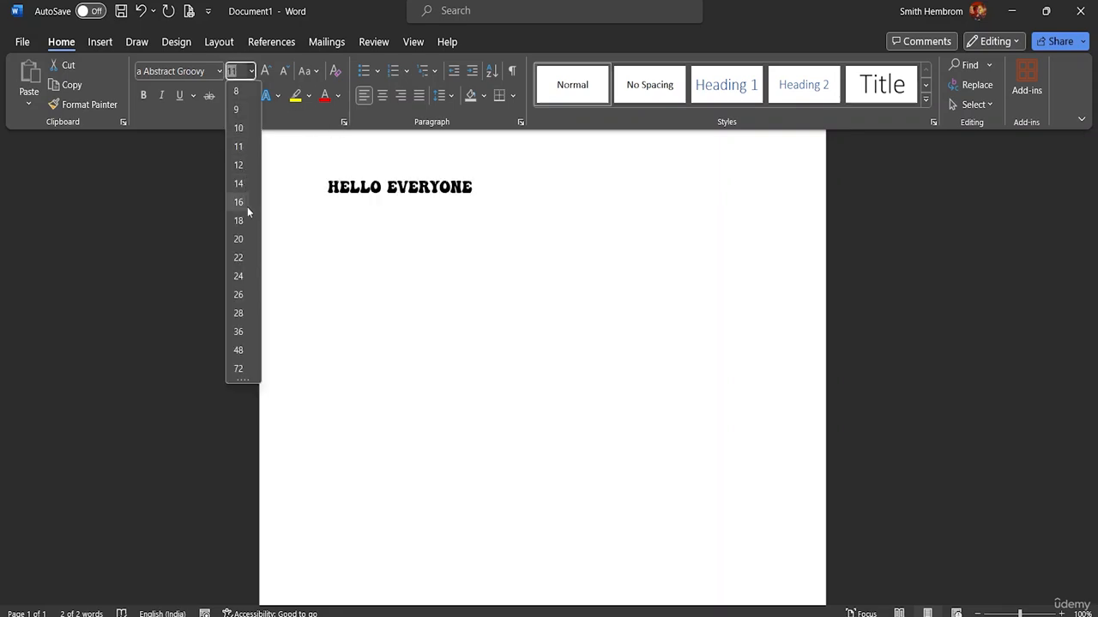
click(239, 313)
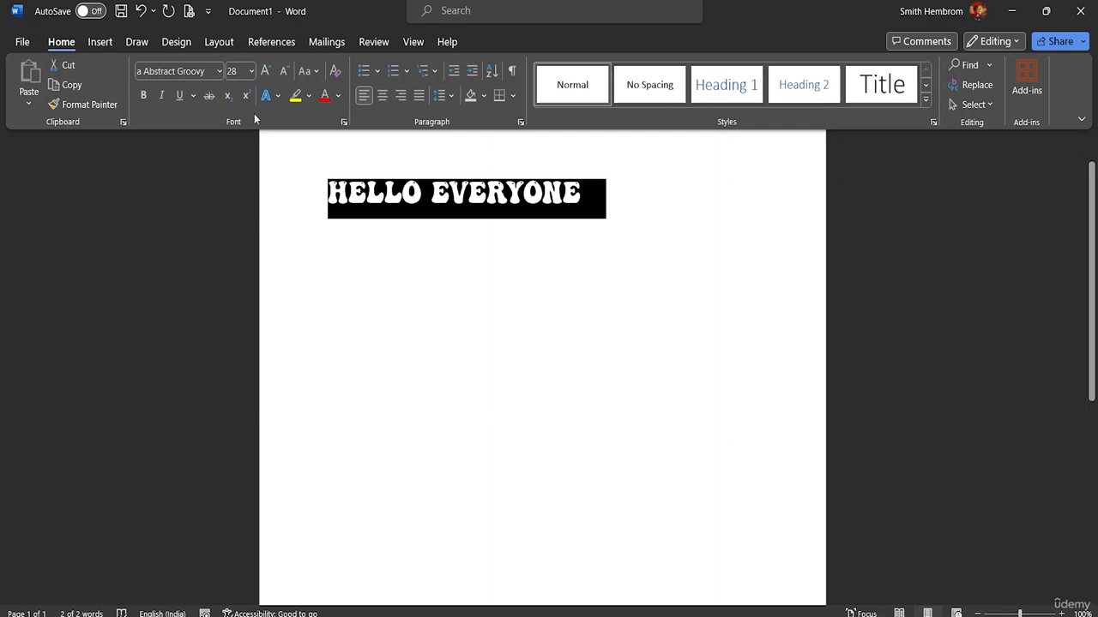
Decrease the font size of the HELLO EVERYONE text stepwise to 22 and increase it back to 28.
click(285, 71)
click(286, 74)
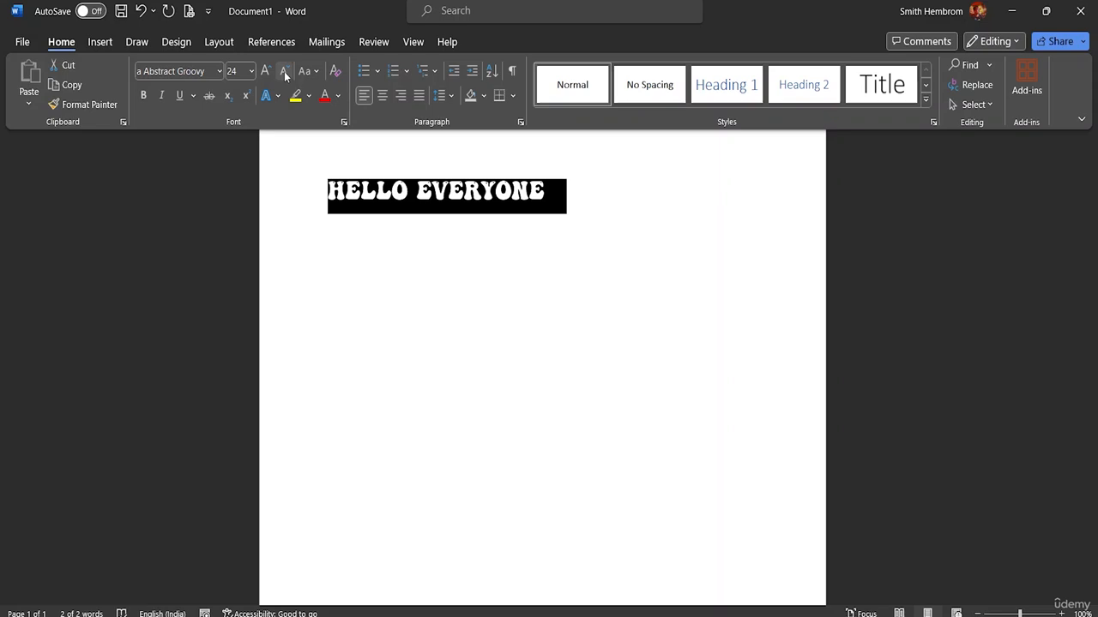
click(286, 75)
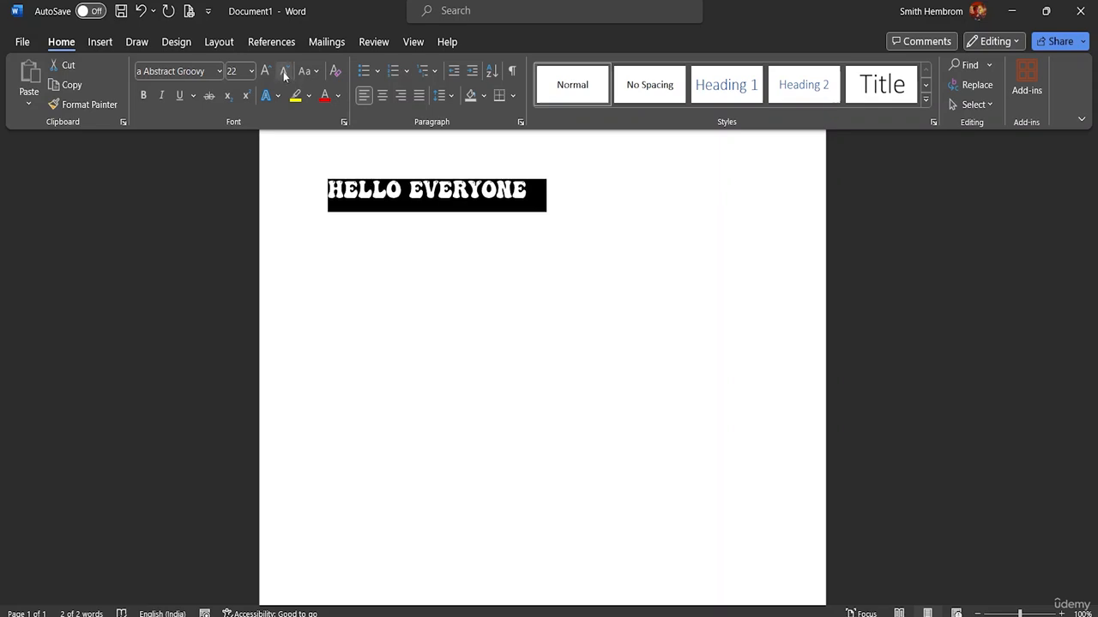
click(266, 75)
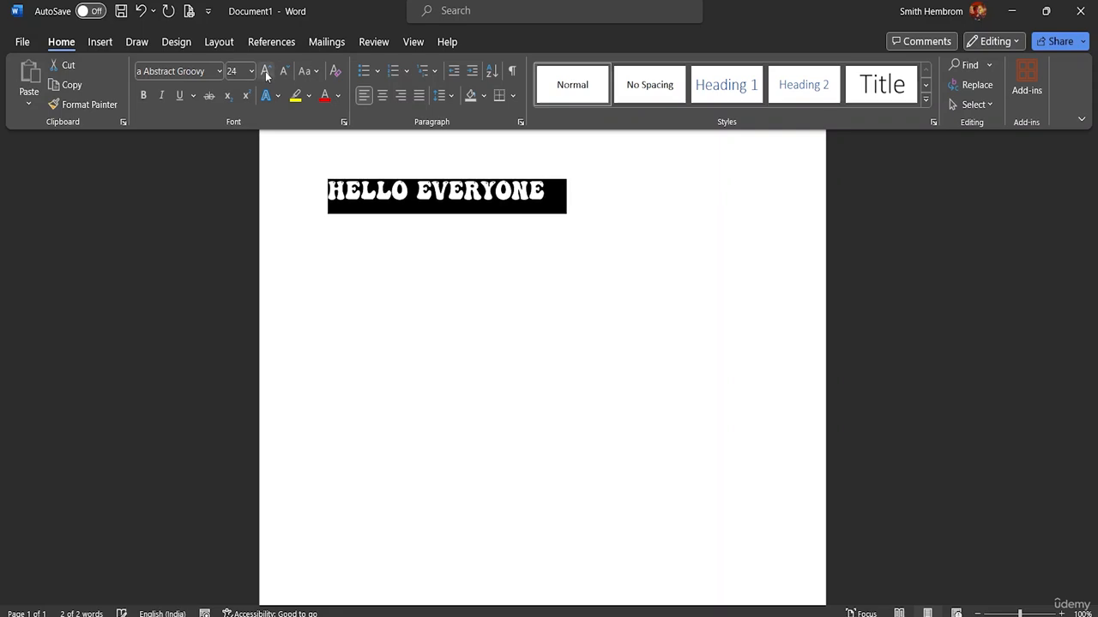
click(266, 75)
click(266, 75)
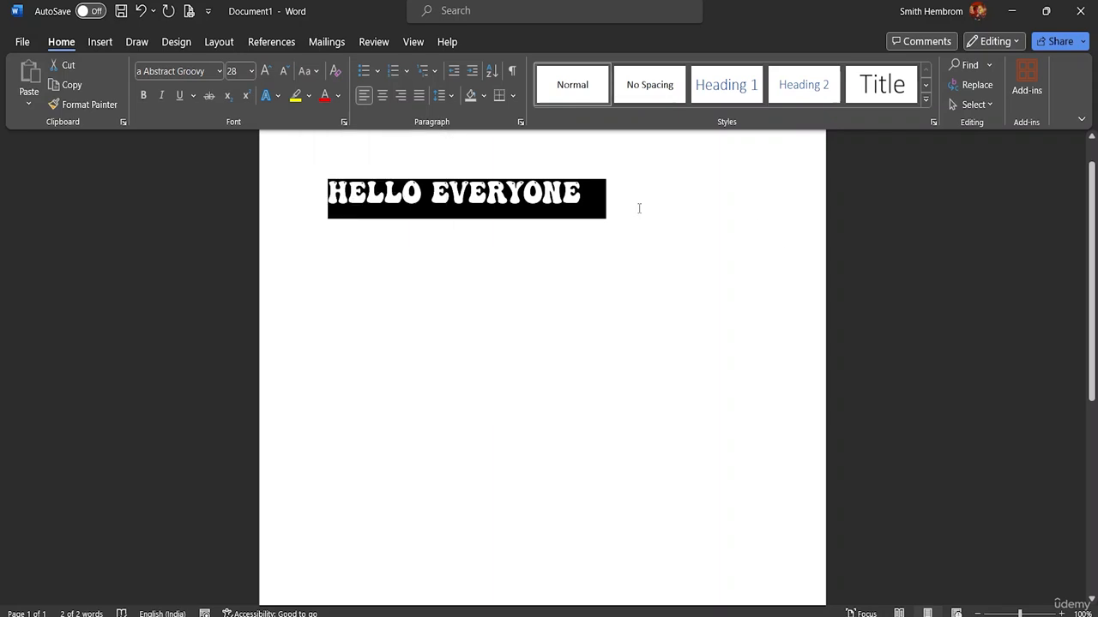
Apply the lowercase option and the Capitalize Each Word option to the HELLO EVERYONE text, and deselect it.
click(315, 72)
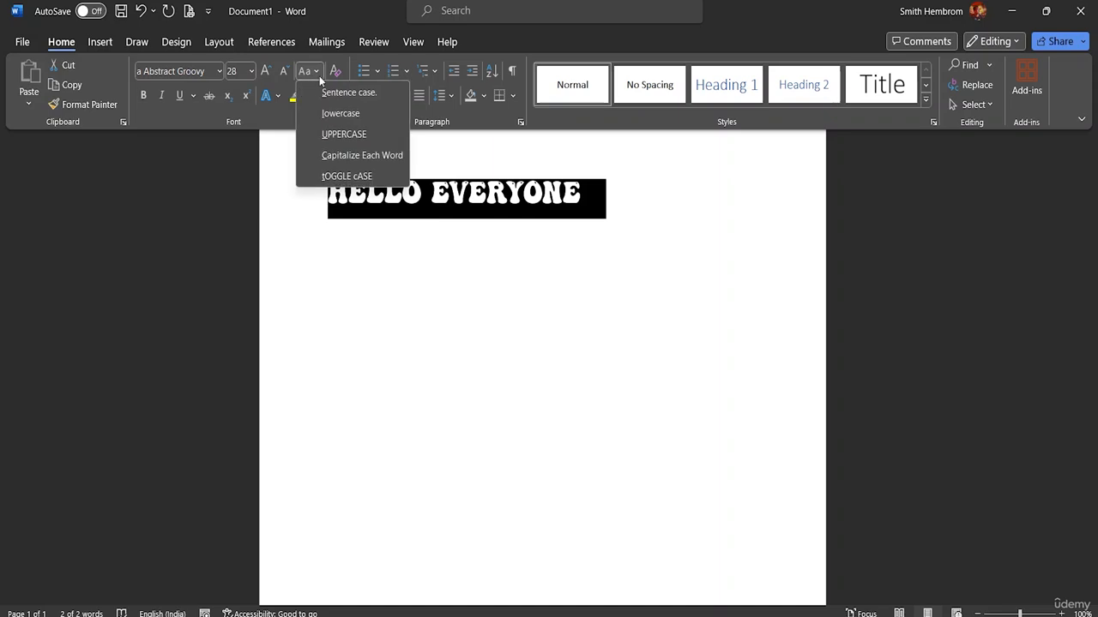
click(340, 114)
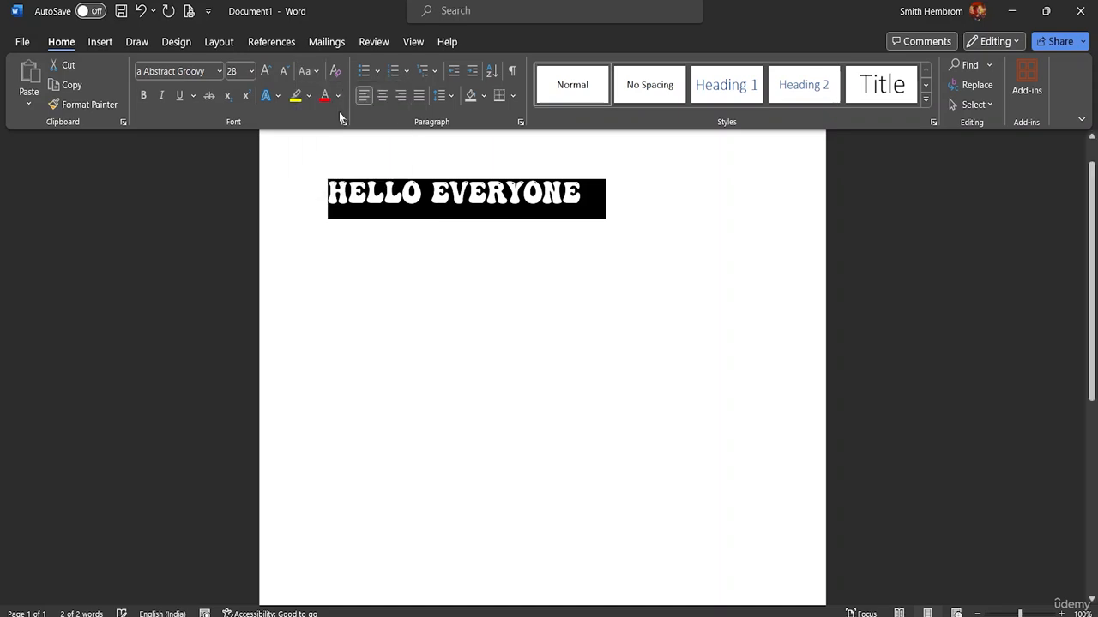
click(316, 73)
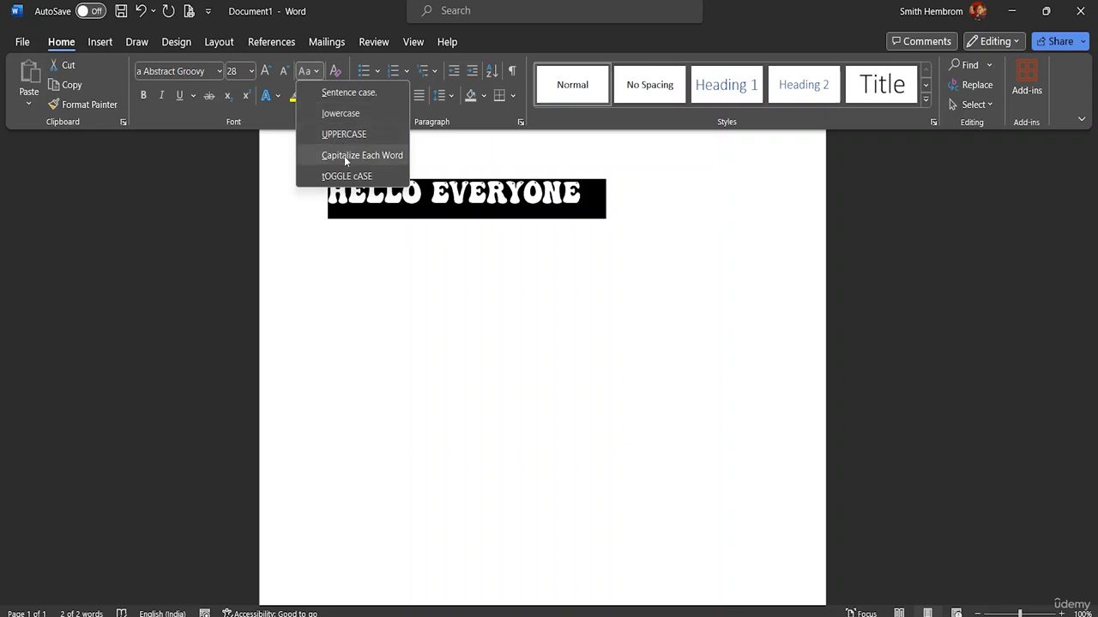
click(344, 156)
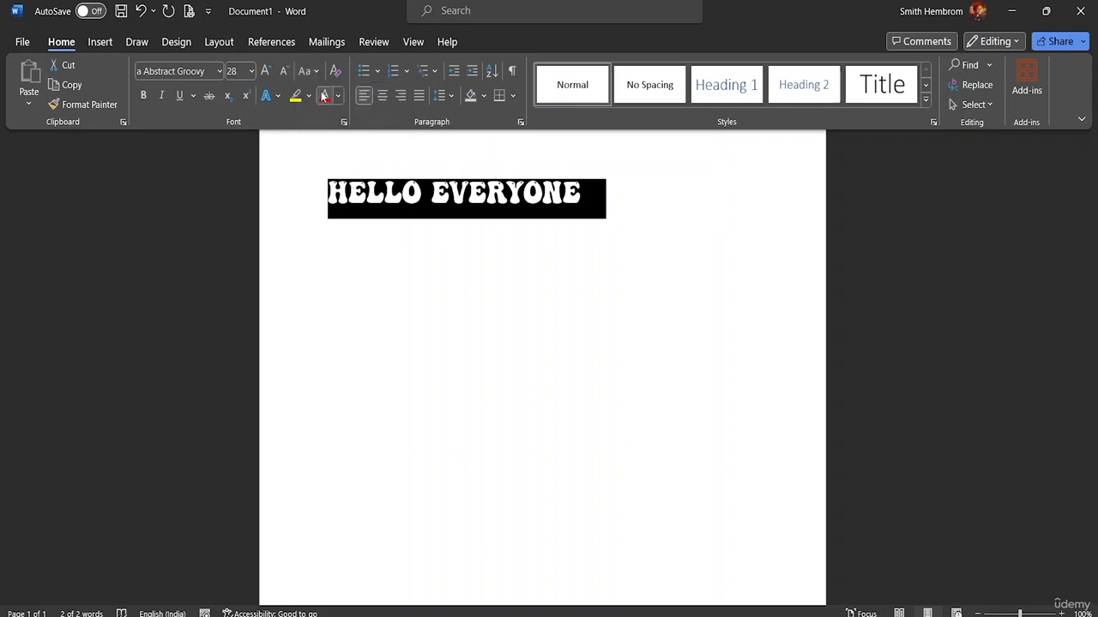
click(581, 199)
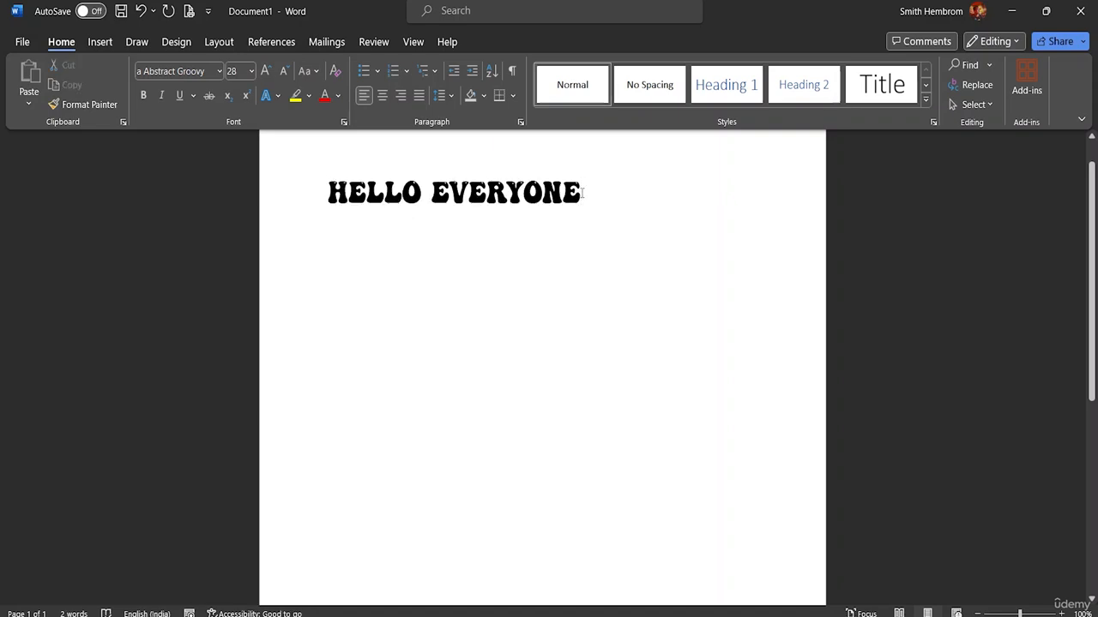
Change the font of the whole text line to Calibri (Body).
drag(581, 195, 328, 196)
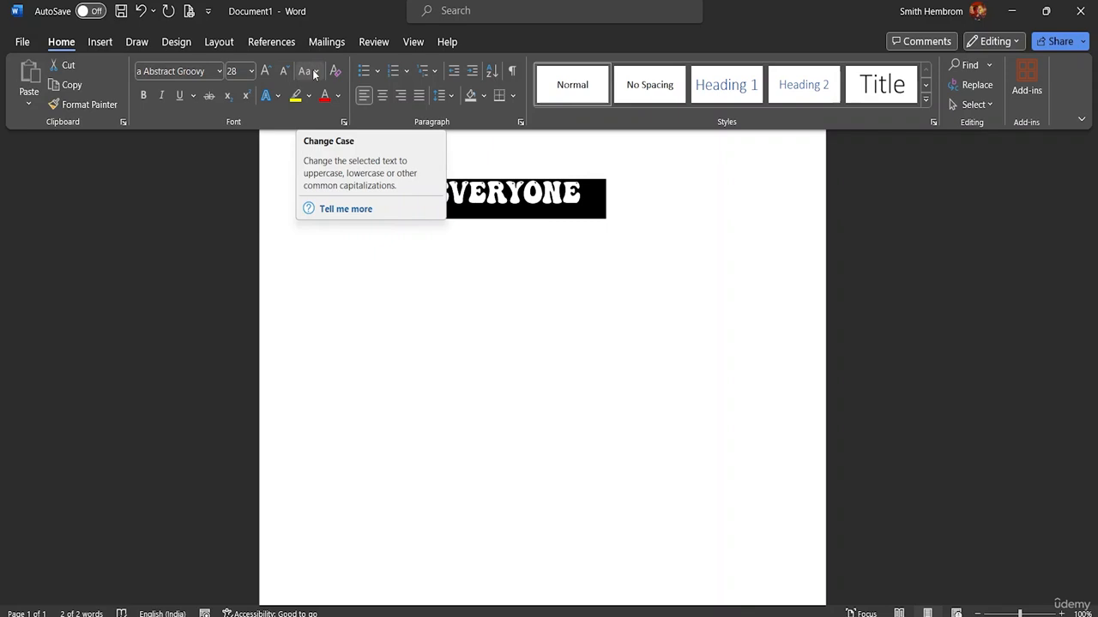
click(219, 71)
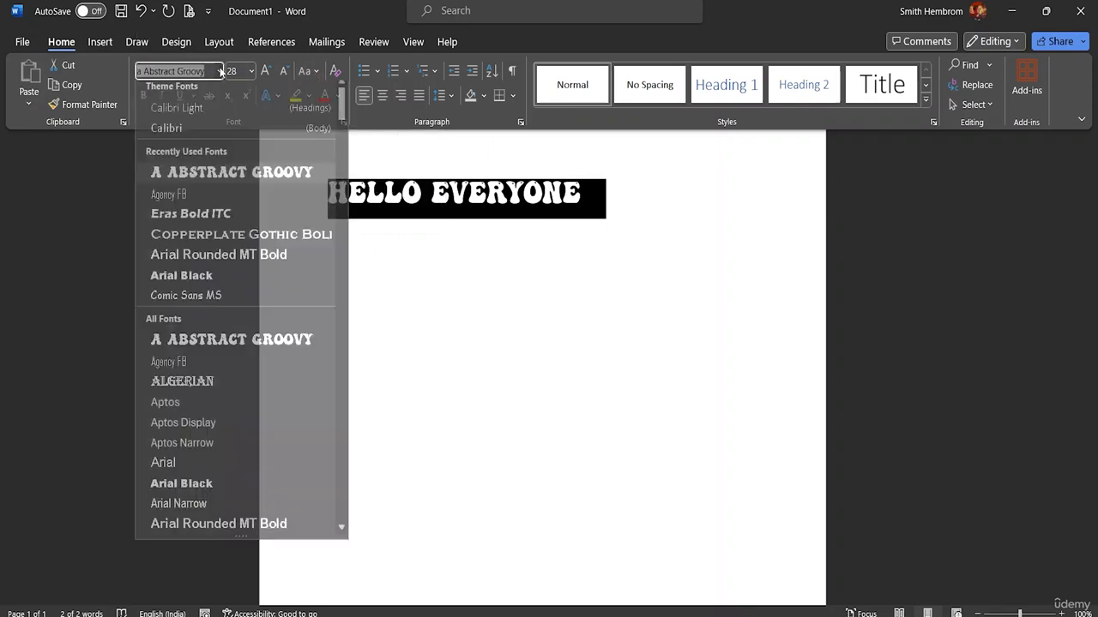
click(212, 131)
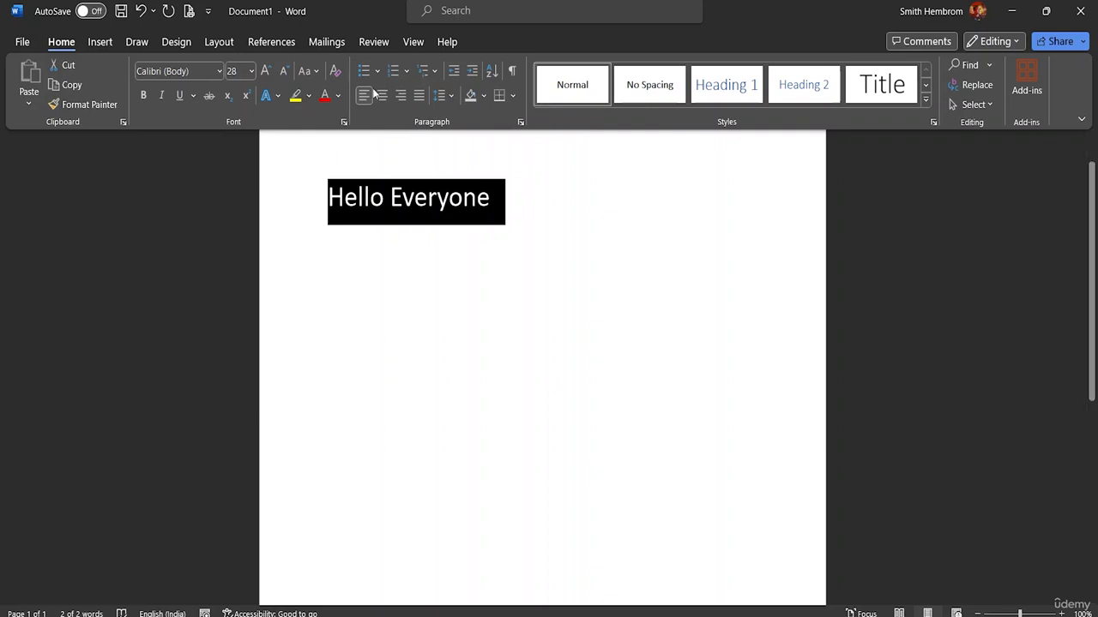
Convert the selected text to lowercase and then to UPPERCASE.
click(314, 72)
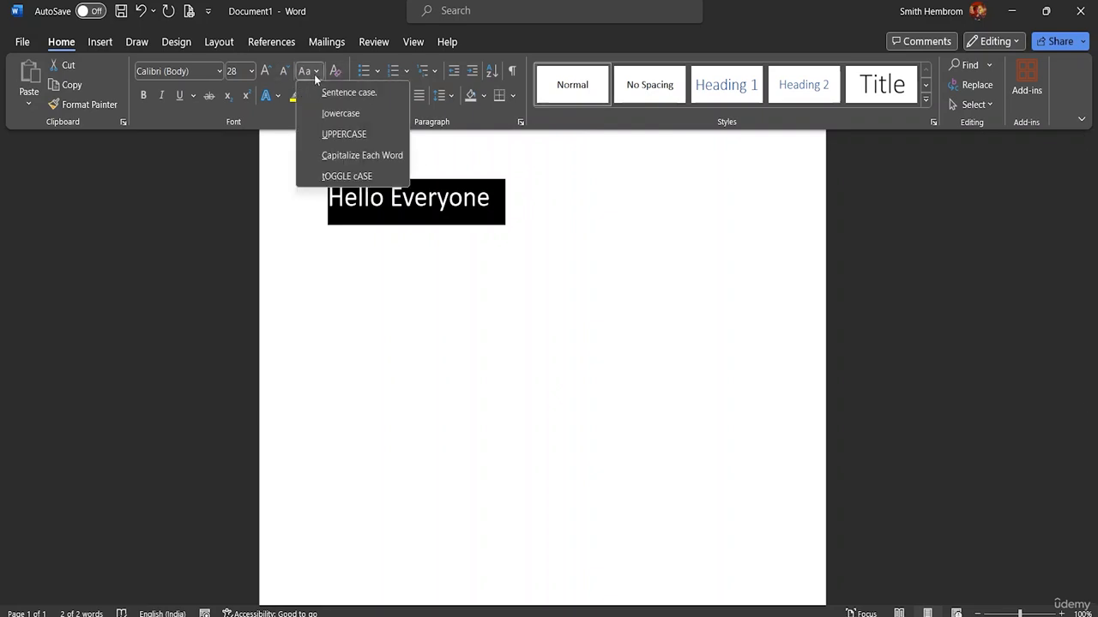
click(343, 111)
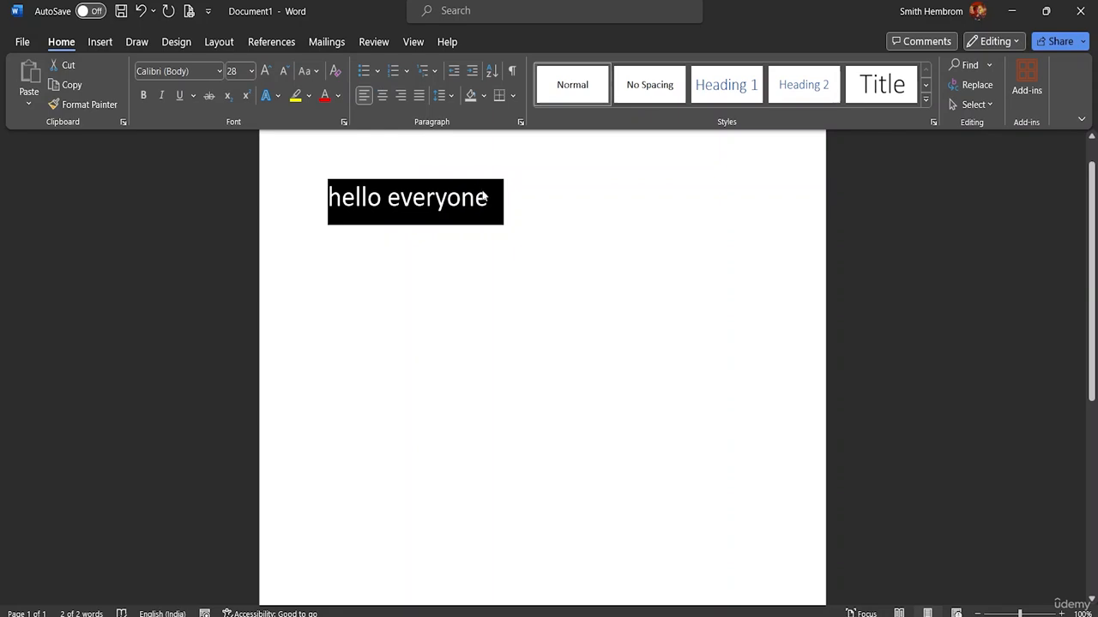
click(320, 76)
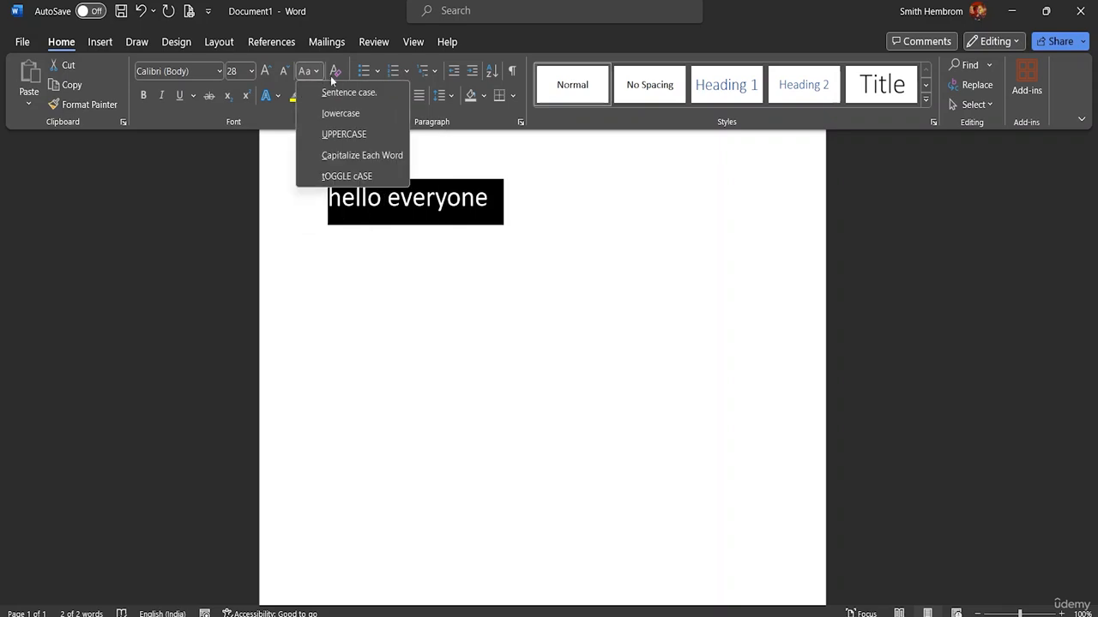
click(355, 137)
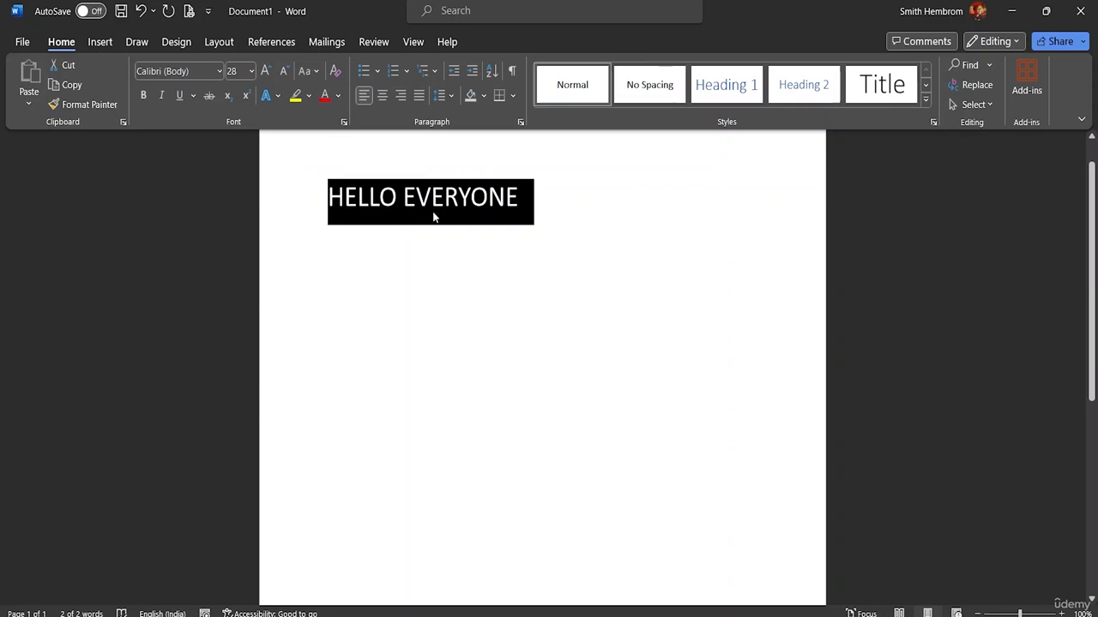
Change the selected text to Capitalize Each Word and then to tOGGLE cASE.
click(310, 71)
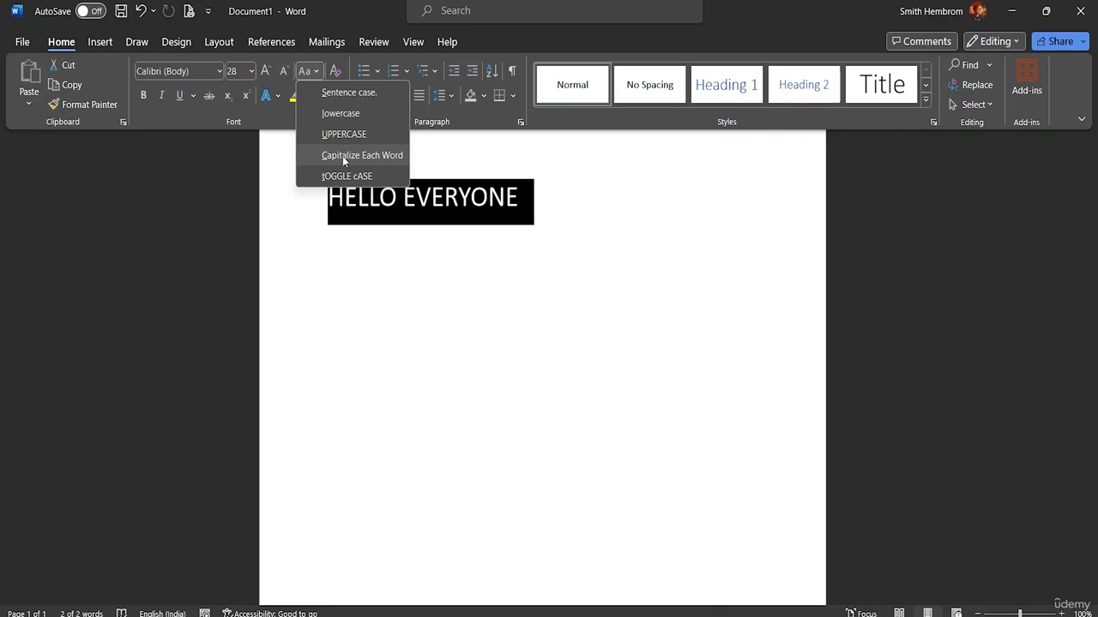
click(343, 156)
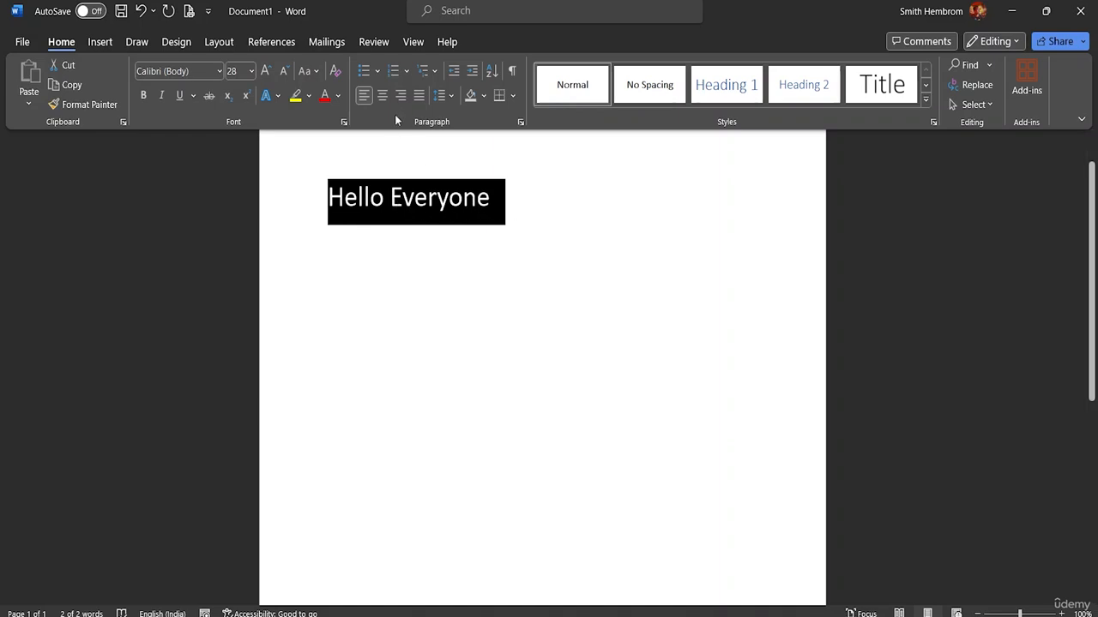
click(315, 69)
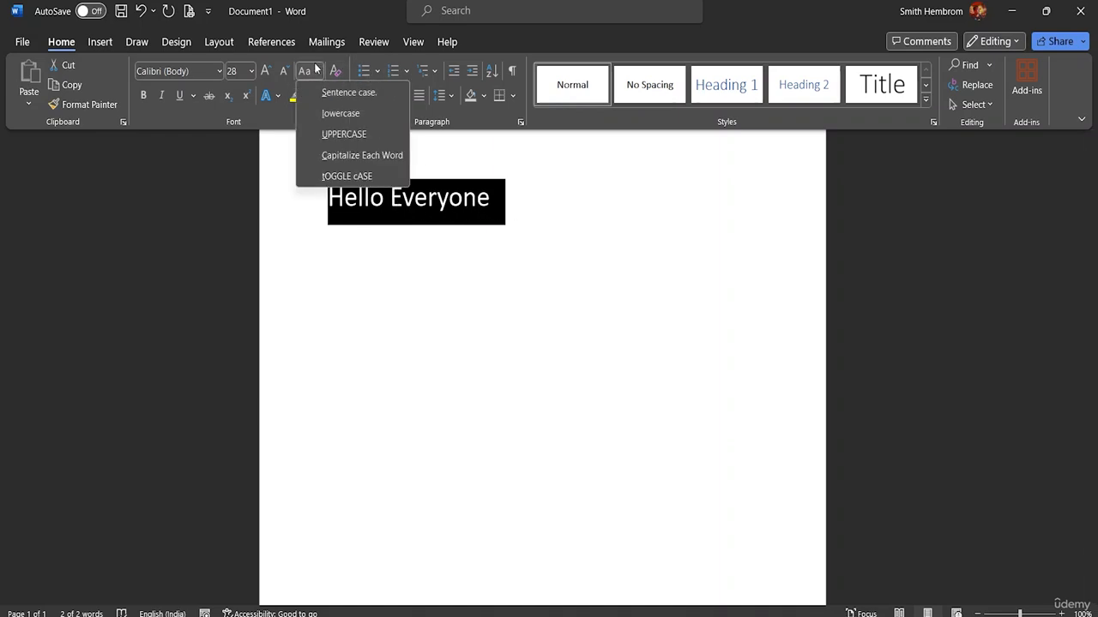
click(346, 176)
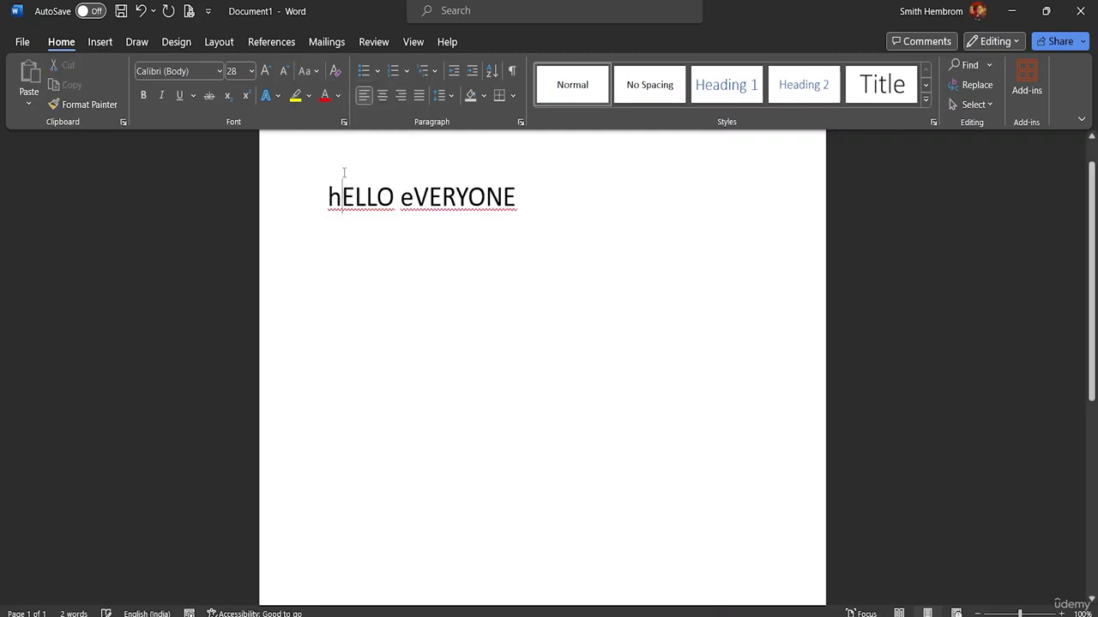
Select the whole text line again and change it to Sentence case.
drag(522, 199, 324, 219)
click(518, 199)
drag(518, 199, 326, 199)
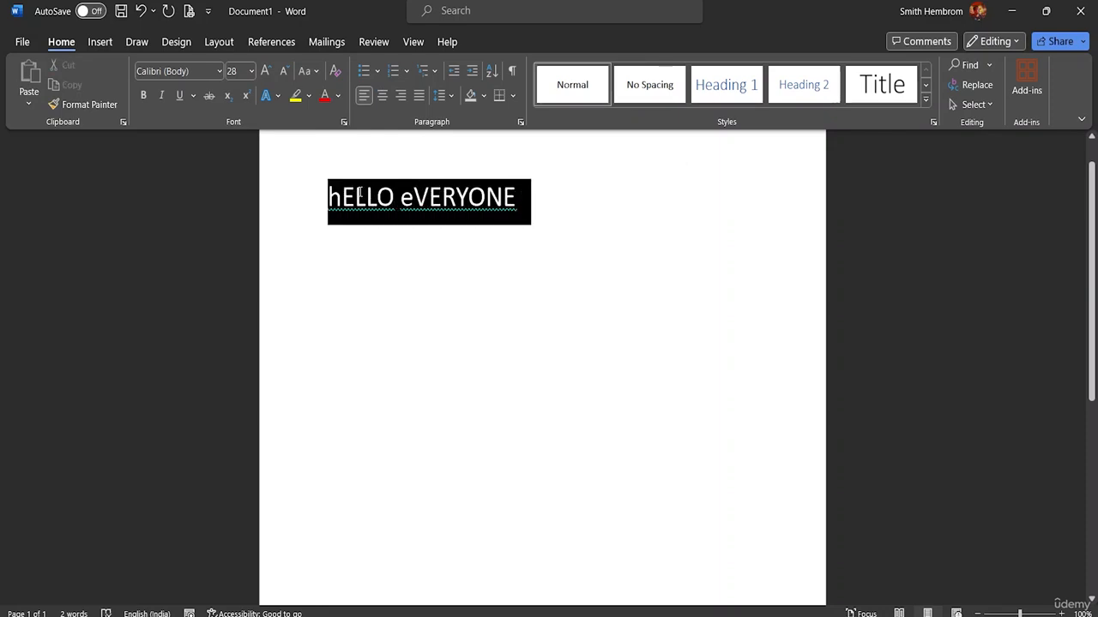
click(311, 71)
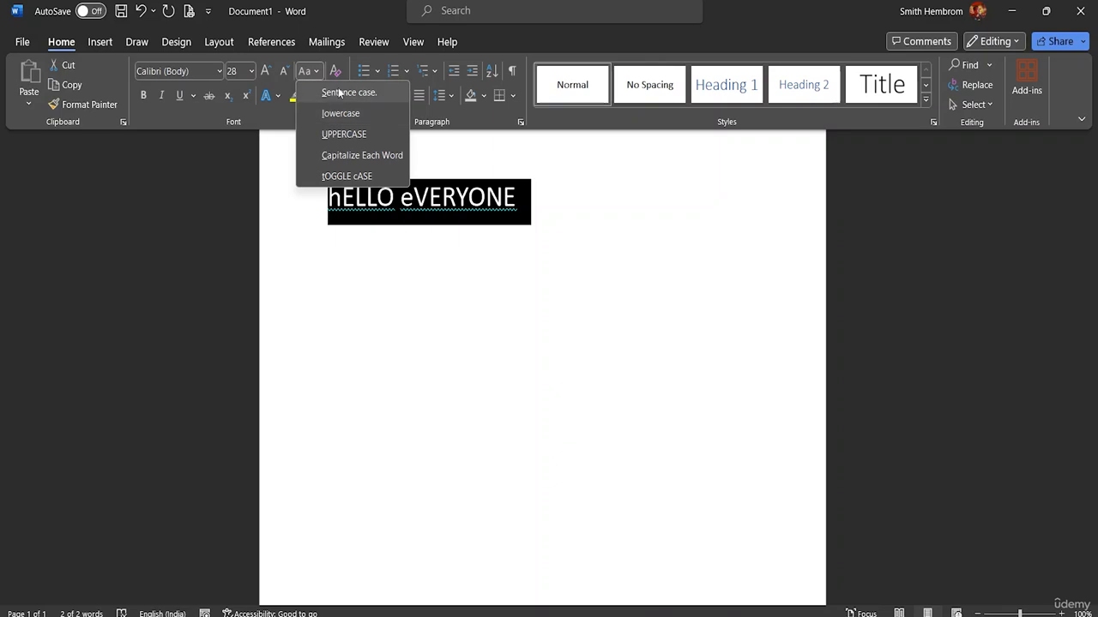
click(334, 91)
click(338, 95)
click(317, 72)
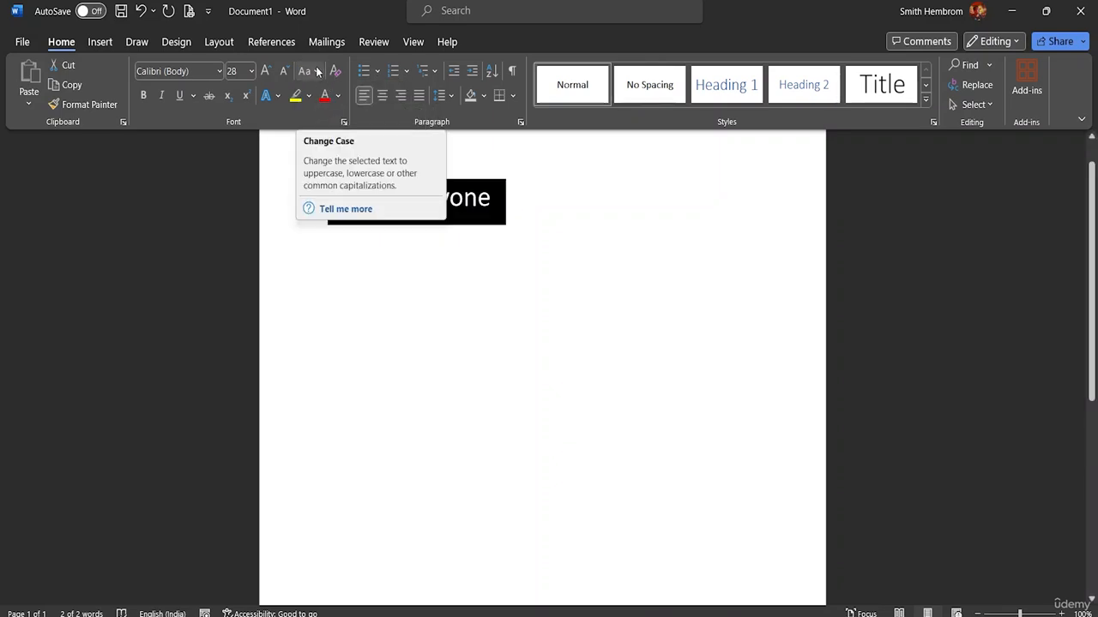
Select the whole "Hello everyone" line again and change it to UPPERCASE.
click(339, 239)
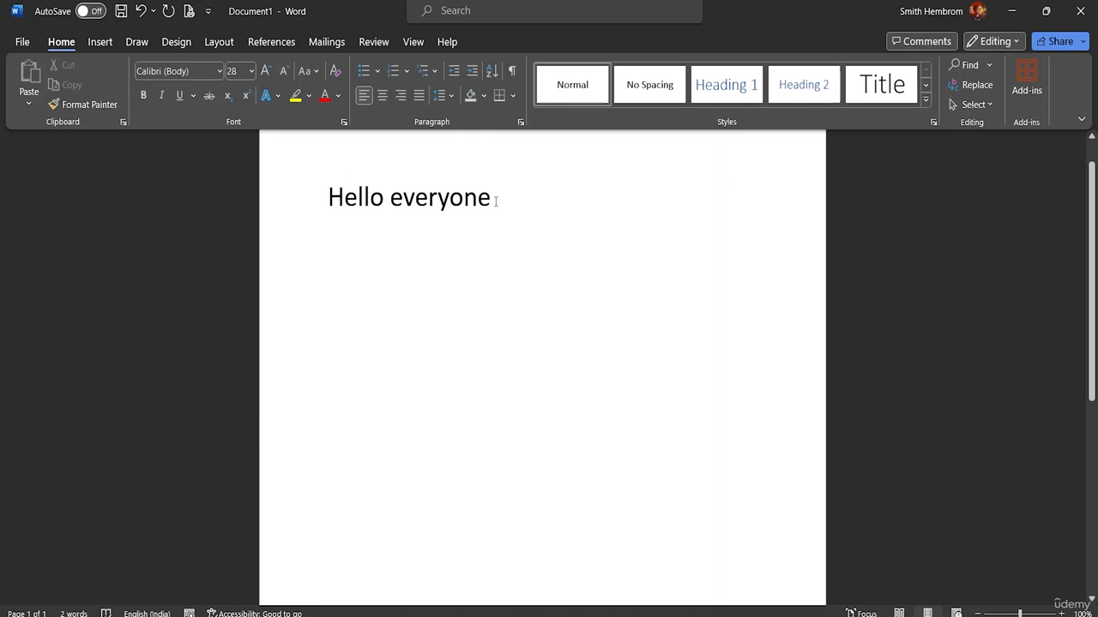
click(319, 74)
click(493, 198)
drag(493, 198, 329, 198)
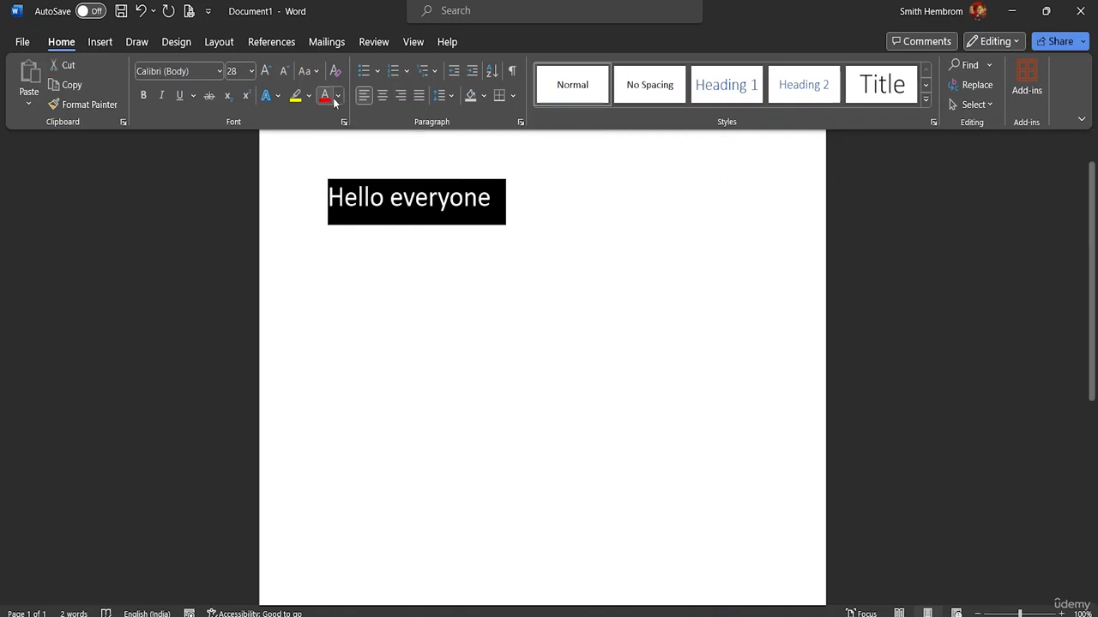
click(321, 73)
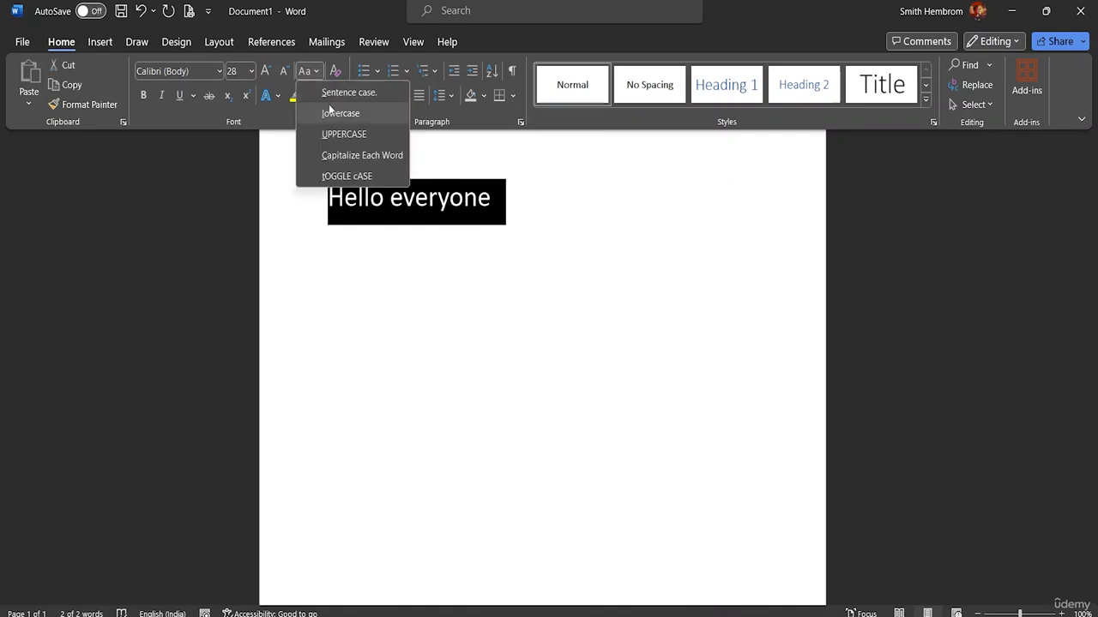
click(340, 135)
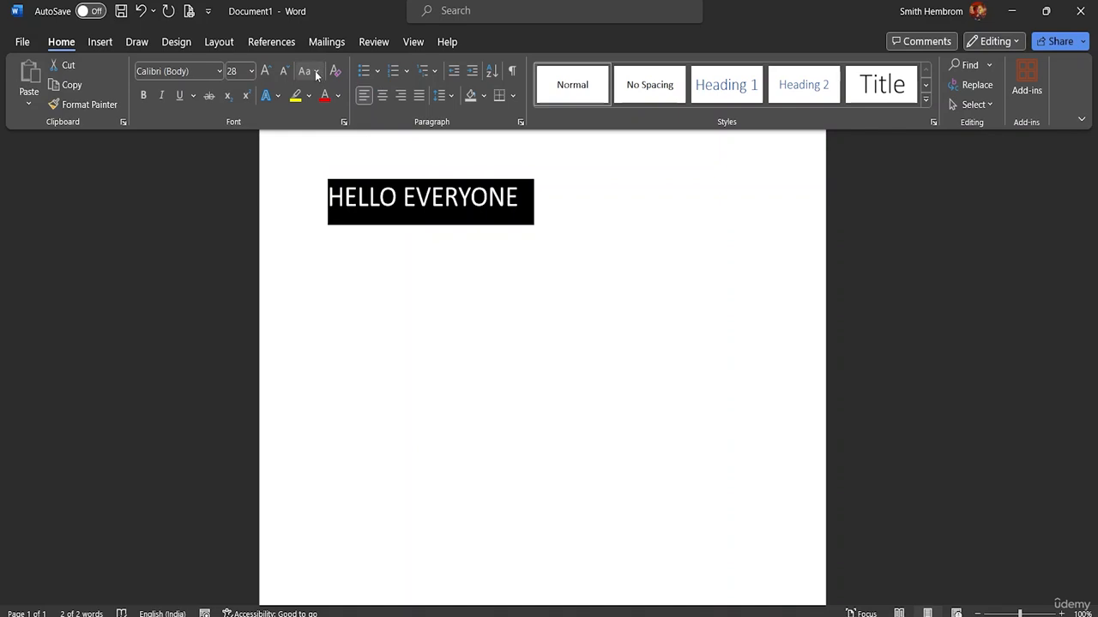
Make the selected text bold and try the fonts Arial Rounded MT Bold and Eras Bold ITC on it.
click(145, 97)
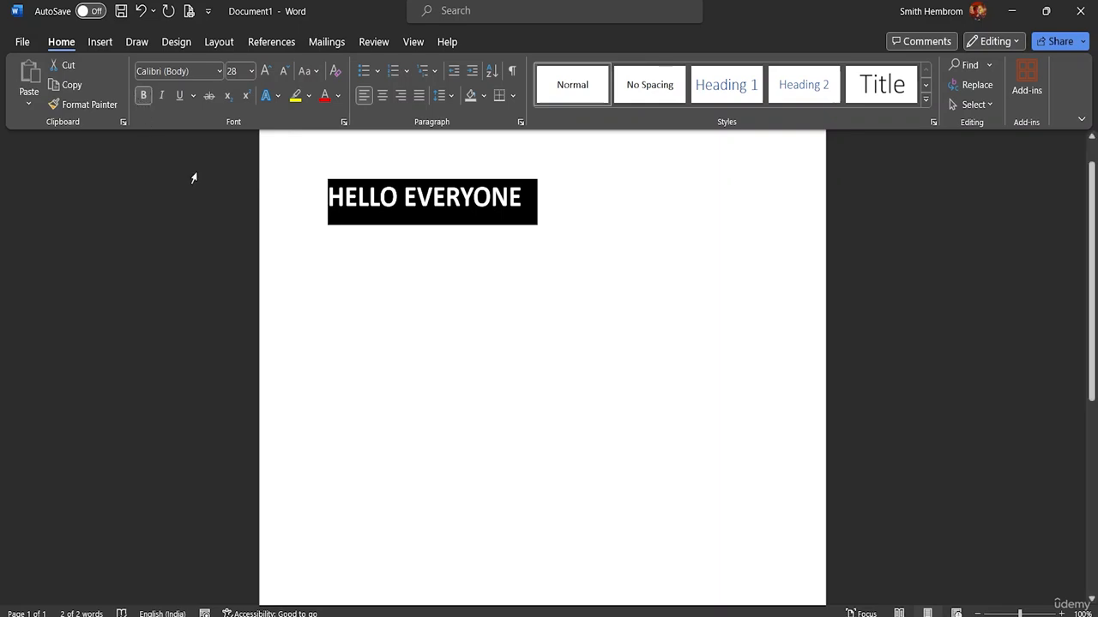
click(219, 71)
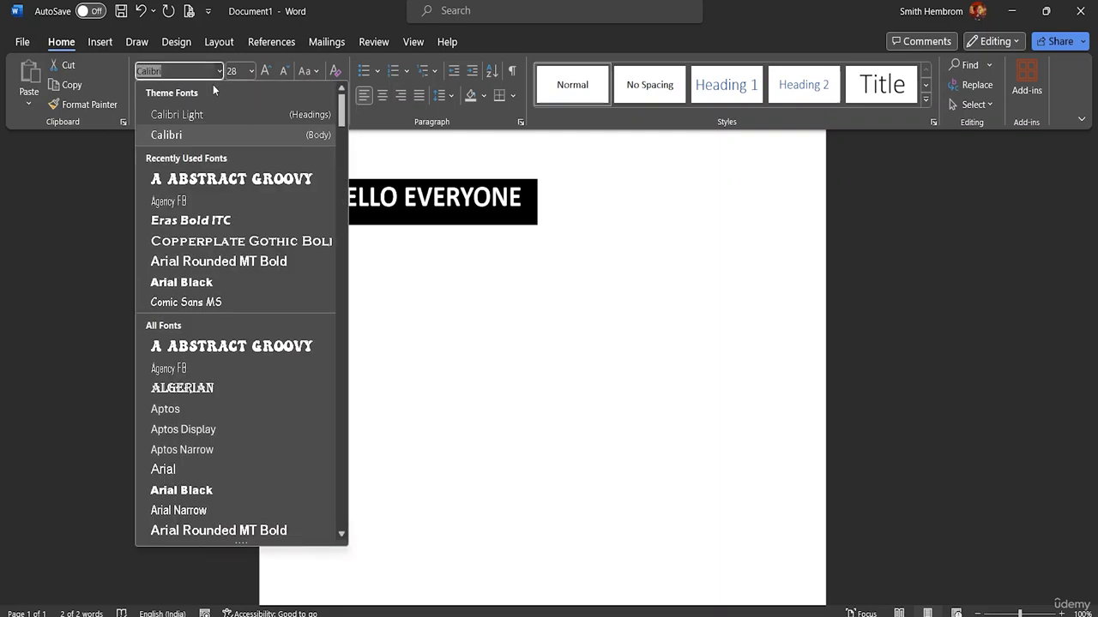
click(193, 260)
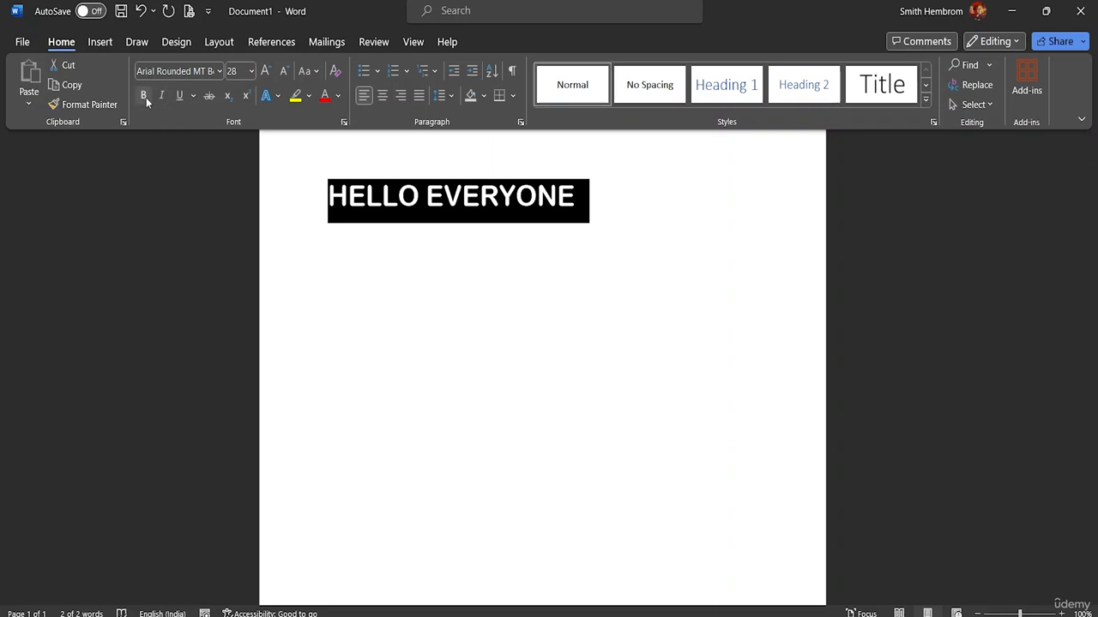
click(218, 71)
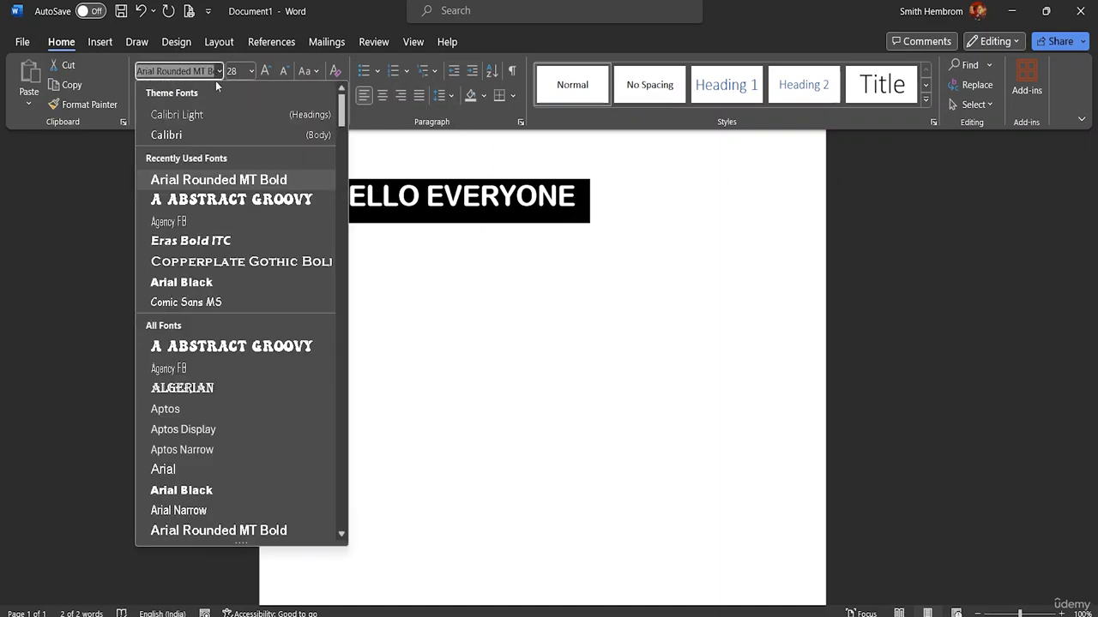
click(200, 241)
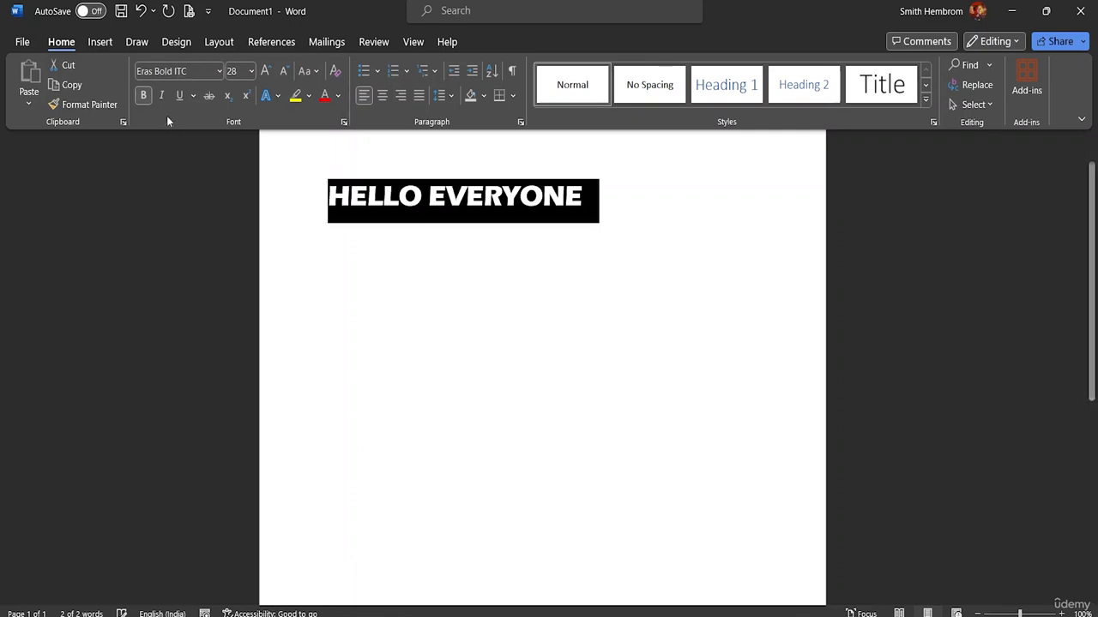
click(143, 98)
click(143, 97)
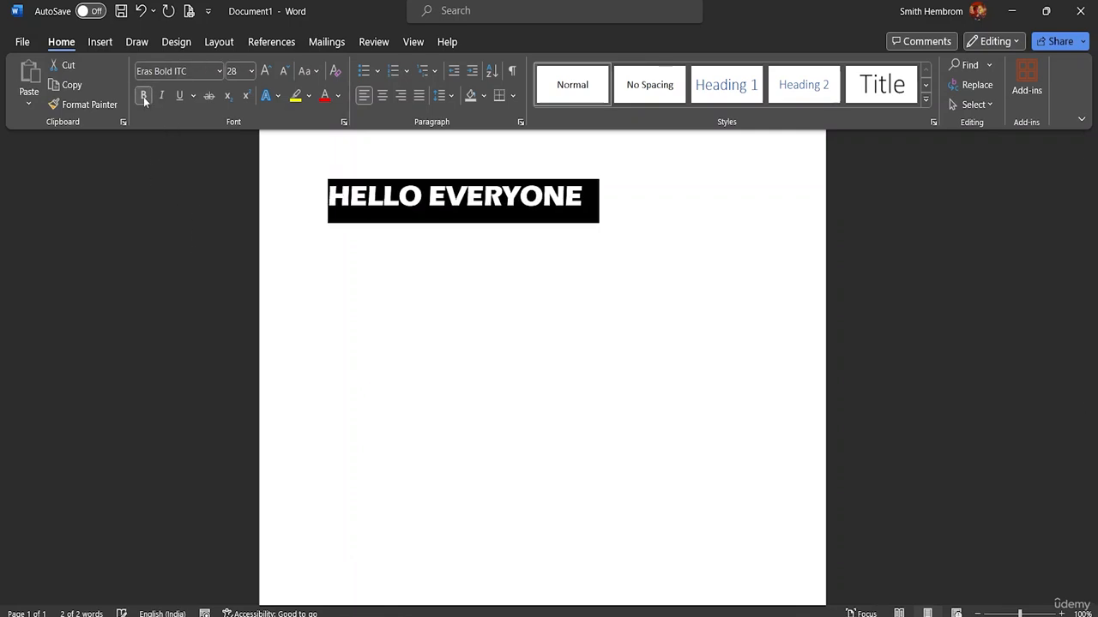
Set the selected text's font back to Calibri (Body) and remove its bold formatting.
click(218, 74)
click(220, 71)
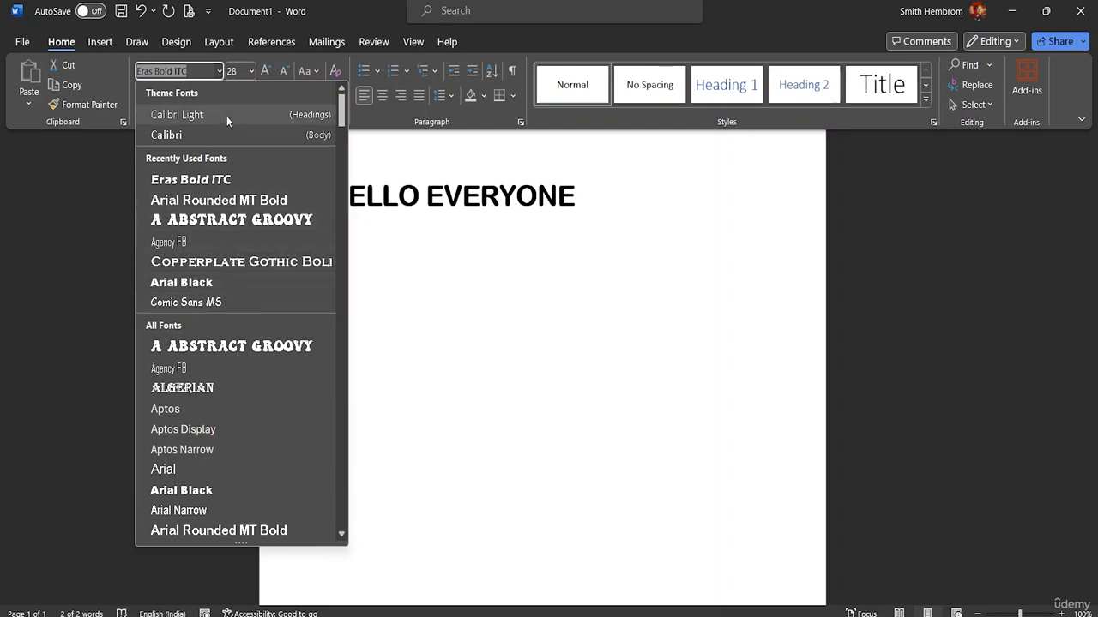
click(224, 137)
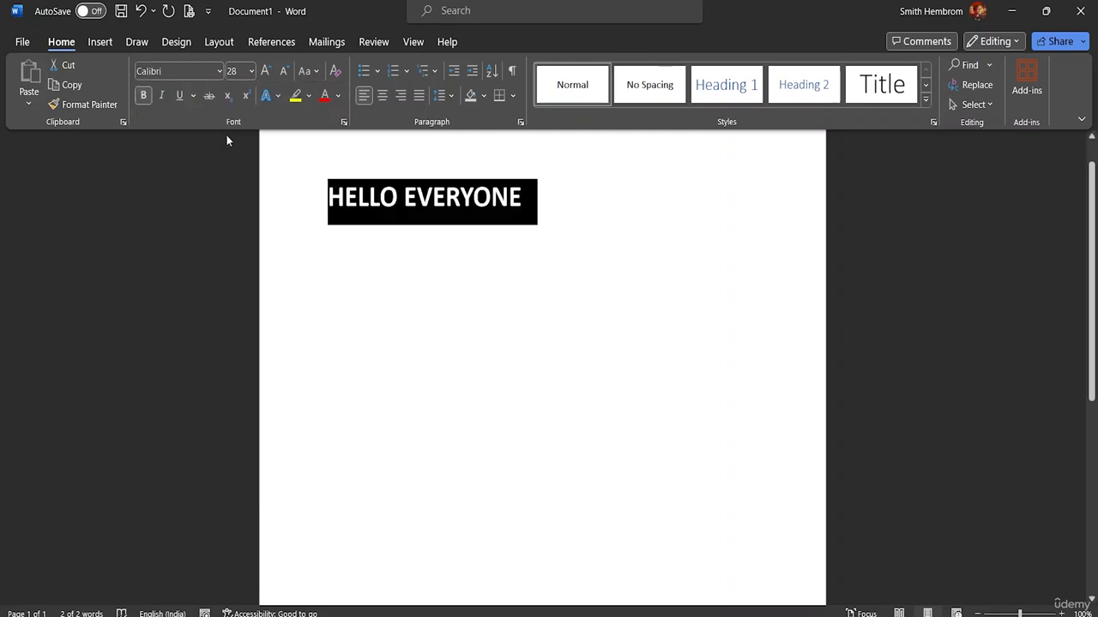
click(143, 96)
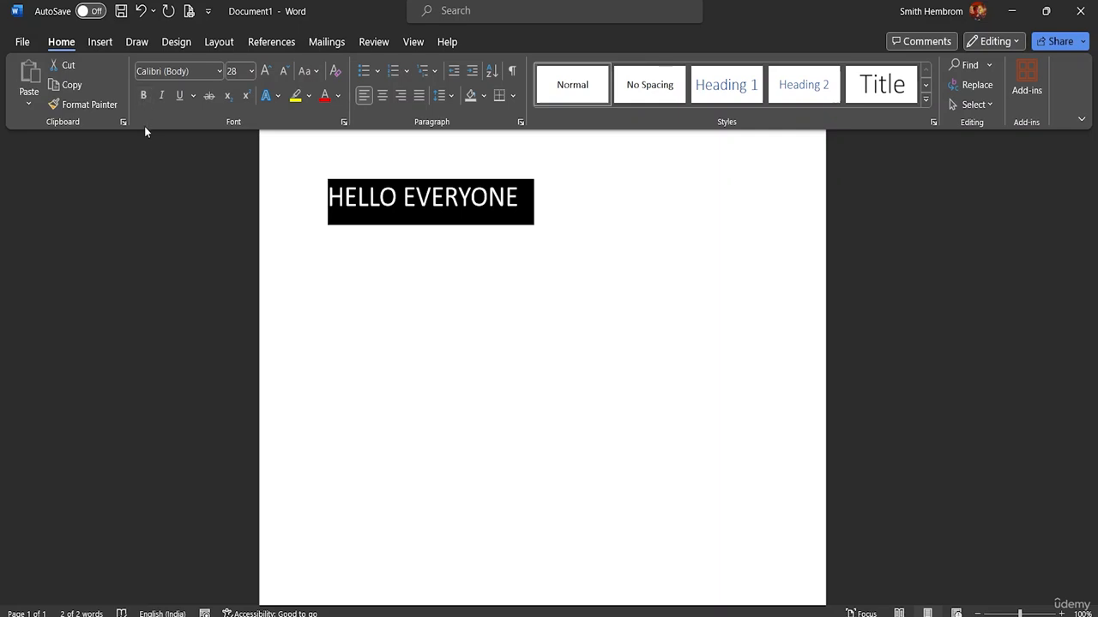
Make the selected HELLO EVERYONE line bold and italic.
click(143, 97)
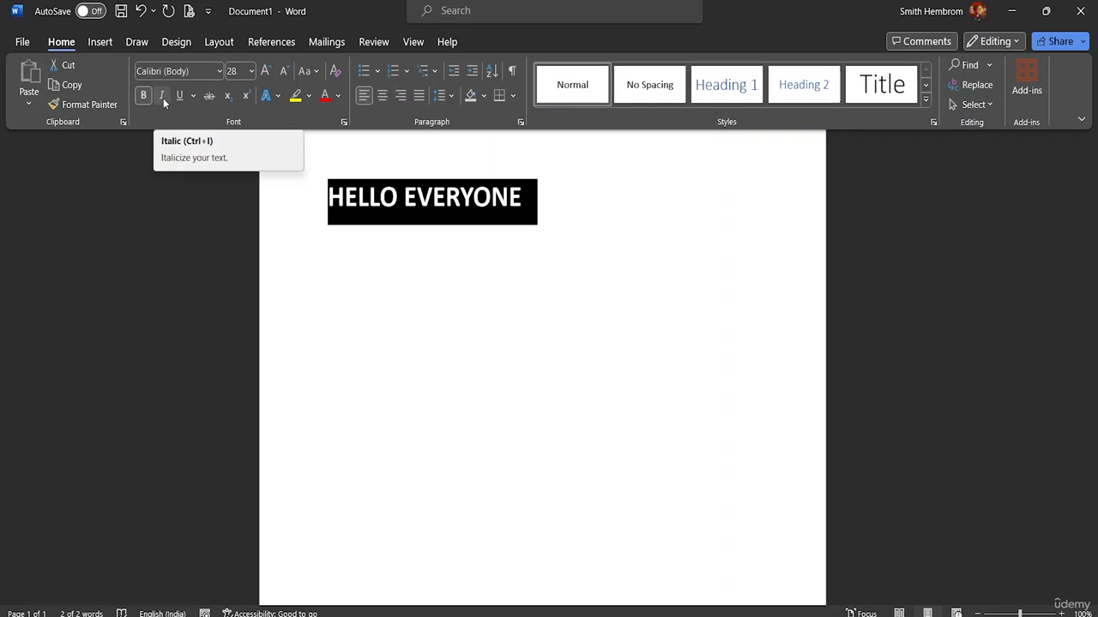
click(163, 96)
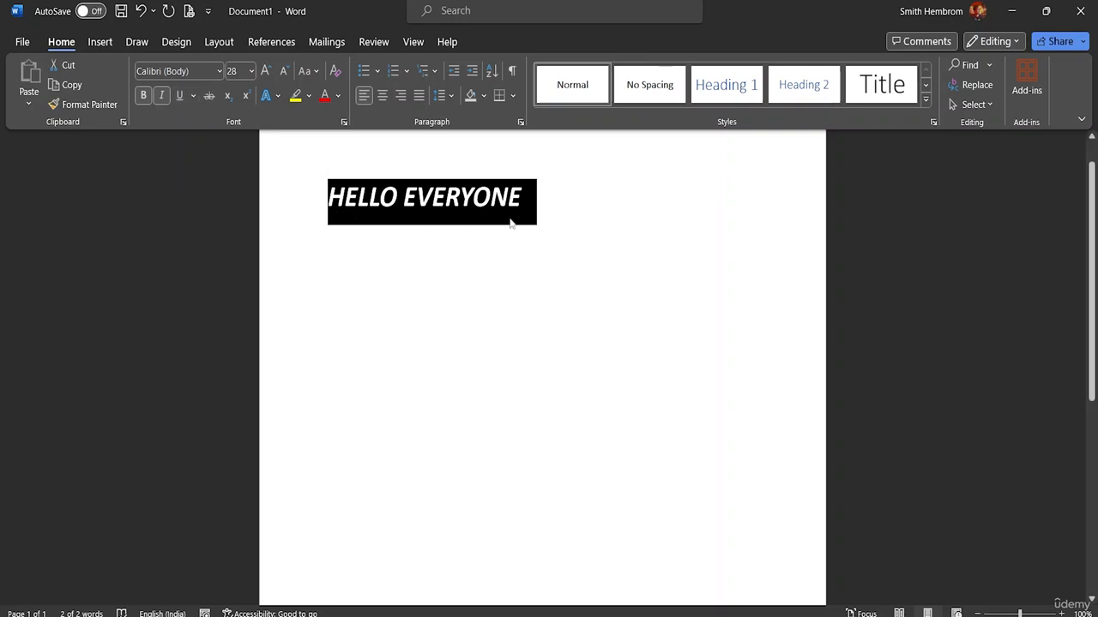
Underline the selected text with a custom dark blue underline color from the standard color palette, and deselect it.
click(194, 97)
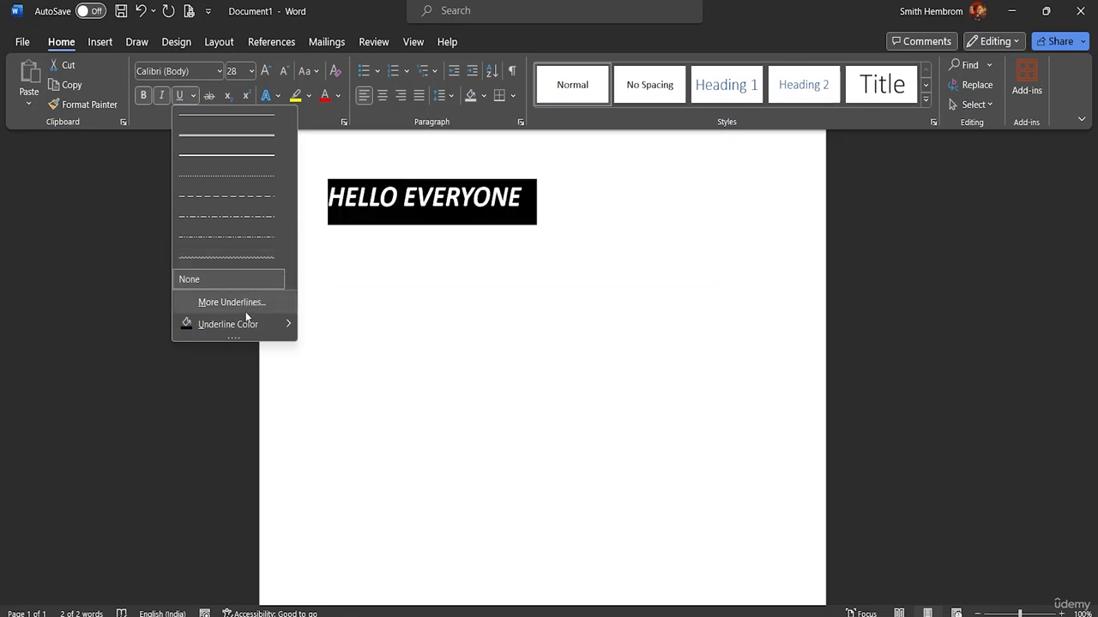
mouse_move(263, 321)
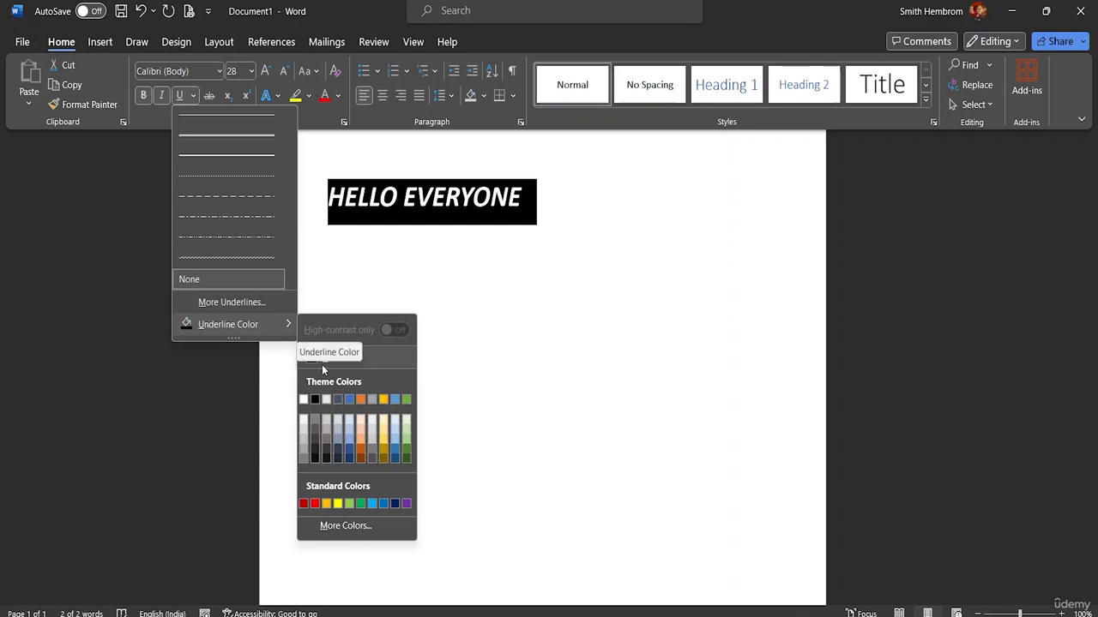
click(340, 528)
click(519, 297)
click(530, 277)
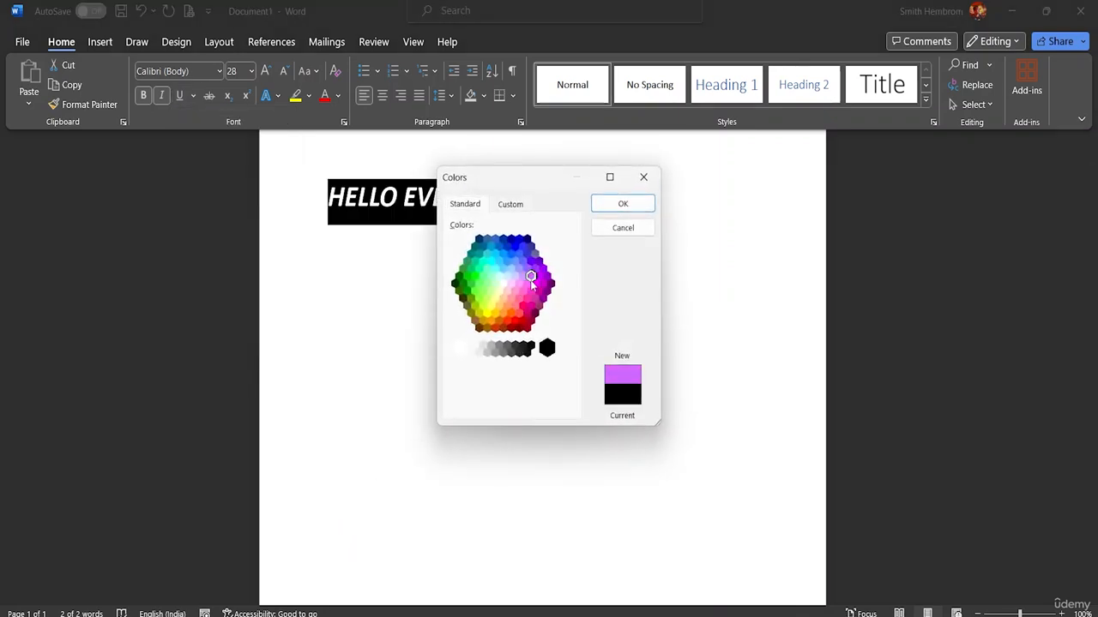
click(537, 280)
click(542, 284)
click(503, 269)
click(498, 248)
click(503, 239)
click(511, 239)
click(605, 207)
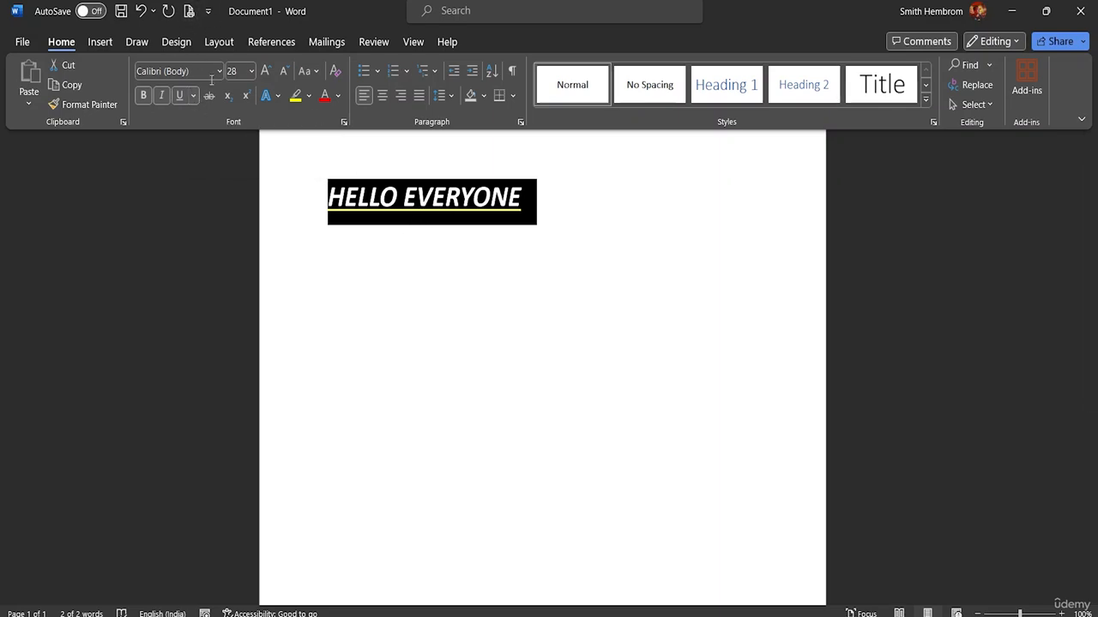
click(271, 215)
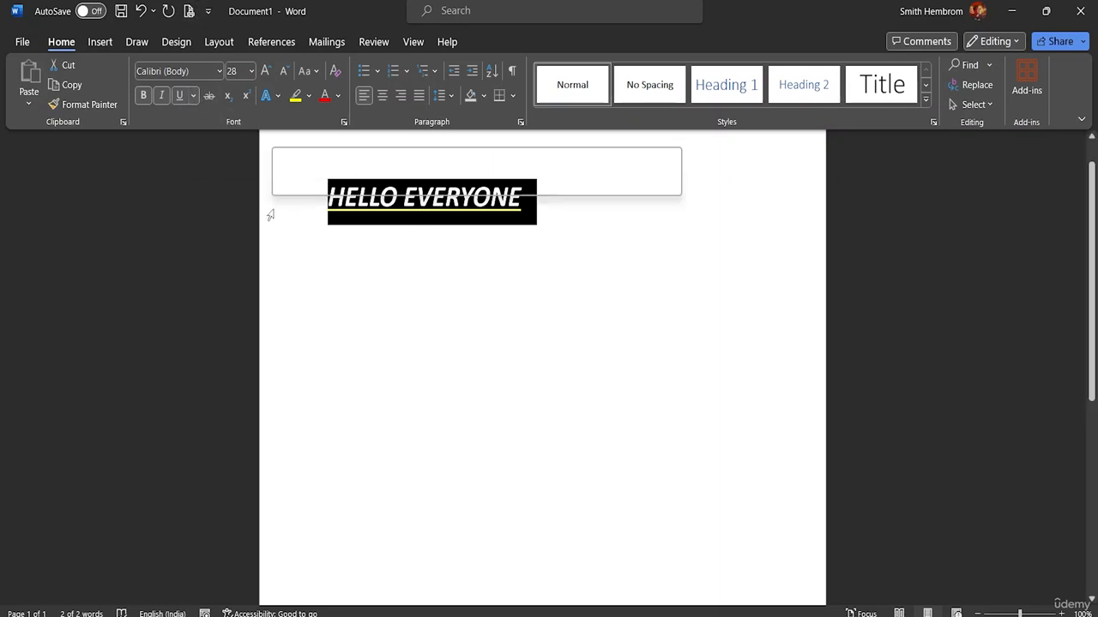
click(335, 246)
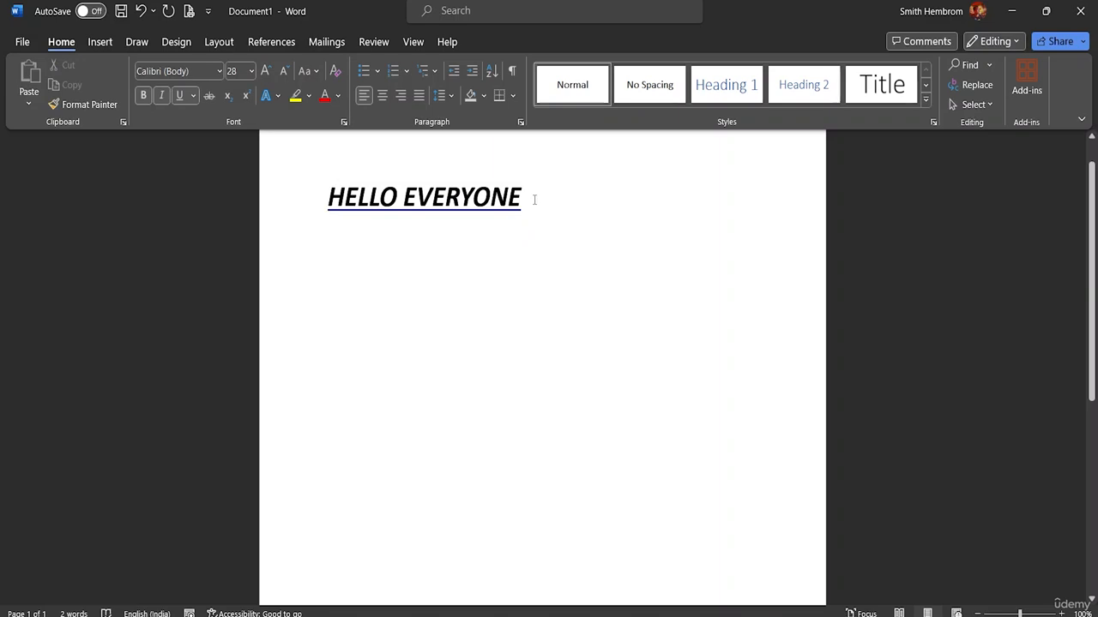
Remove the underline from the whole HELLO EVERYONE line and apply strikethrough to it.
drag(527, 200, 328, 203)
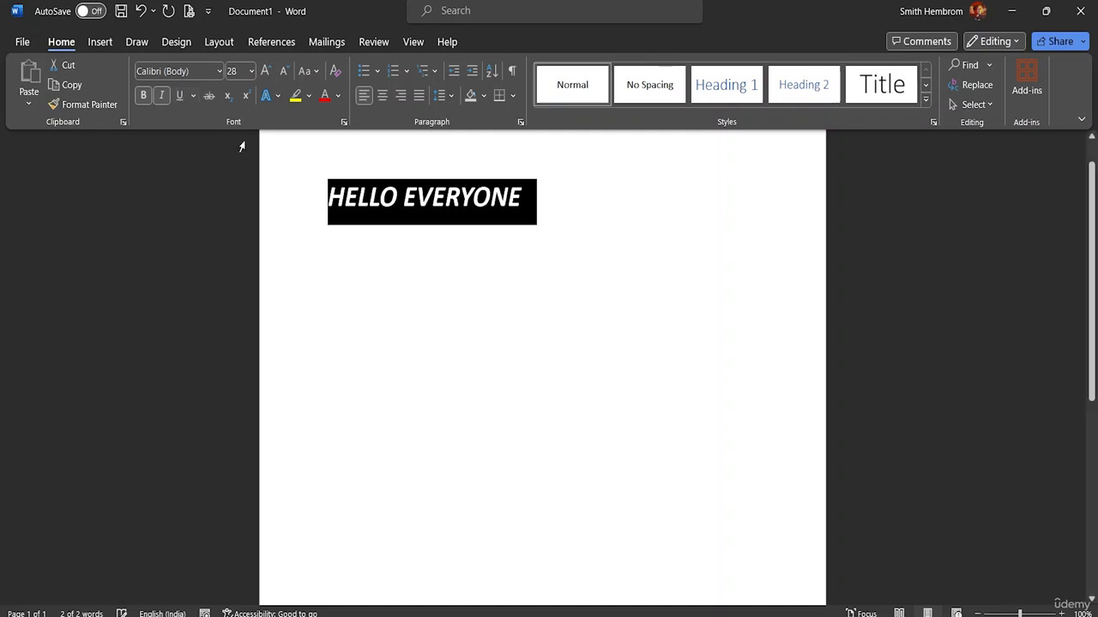
click(211, 95)
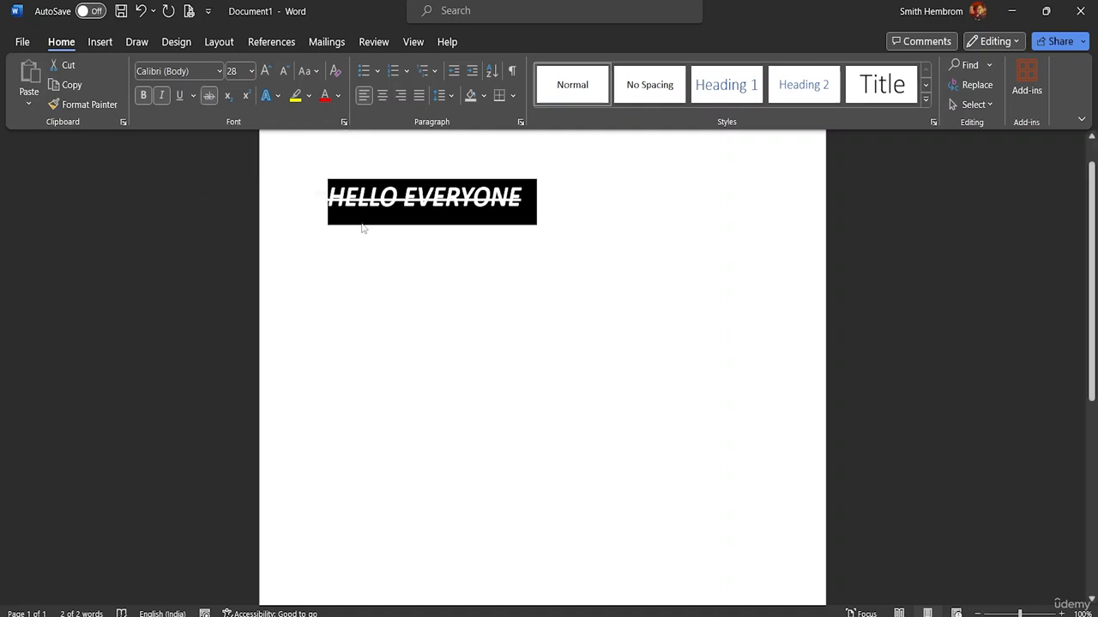
click(554, 207)
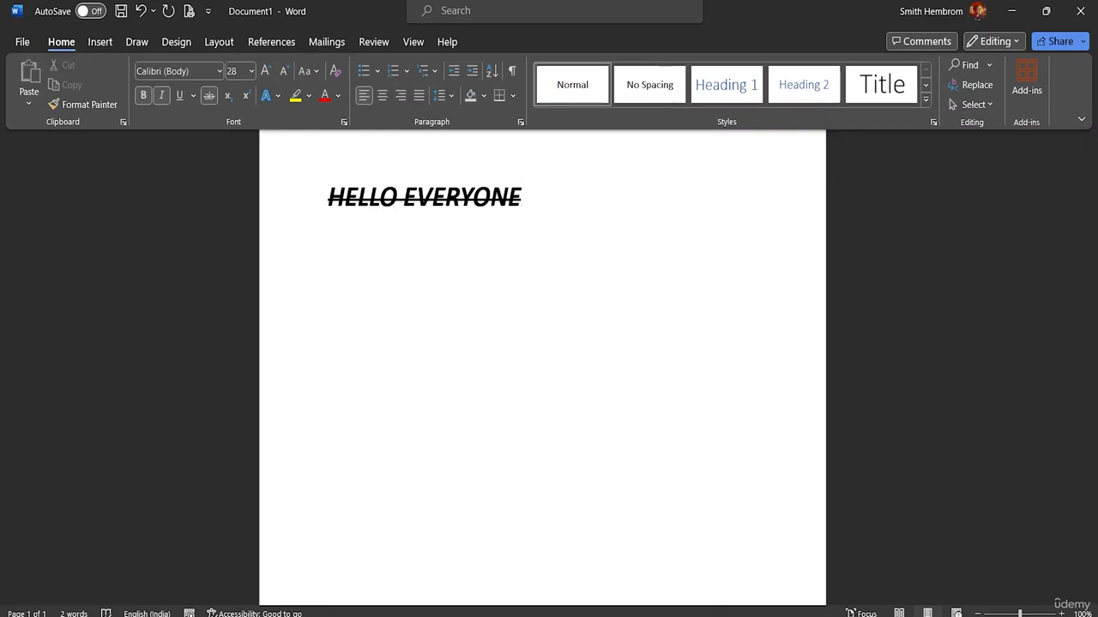
On a new line below HELLO EVERYONE, turn off strikethrough and italic for the text about to be entered.
click(228, 98)
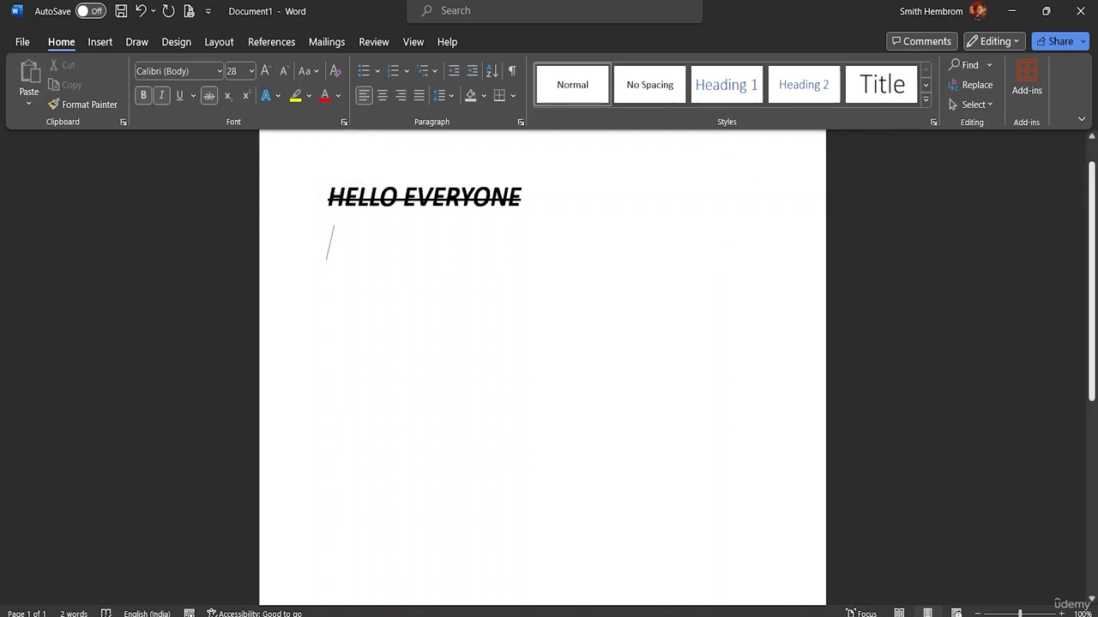
text(H)
key(BackSpace)
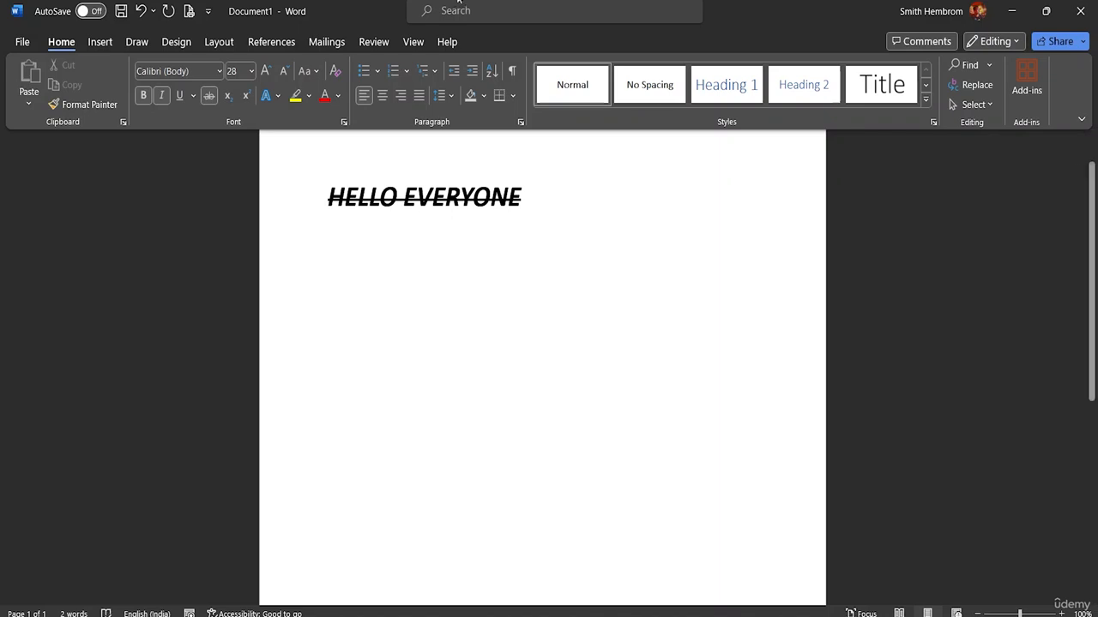
click(212, 100)
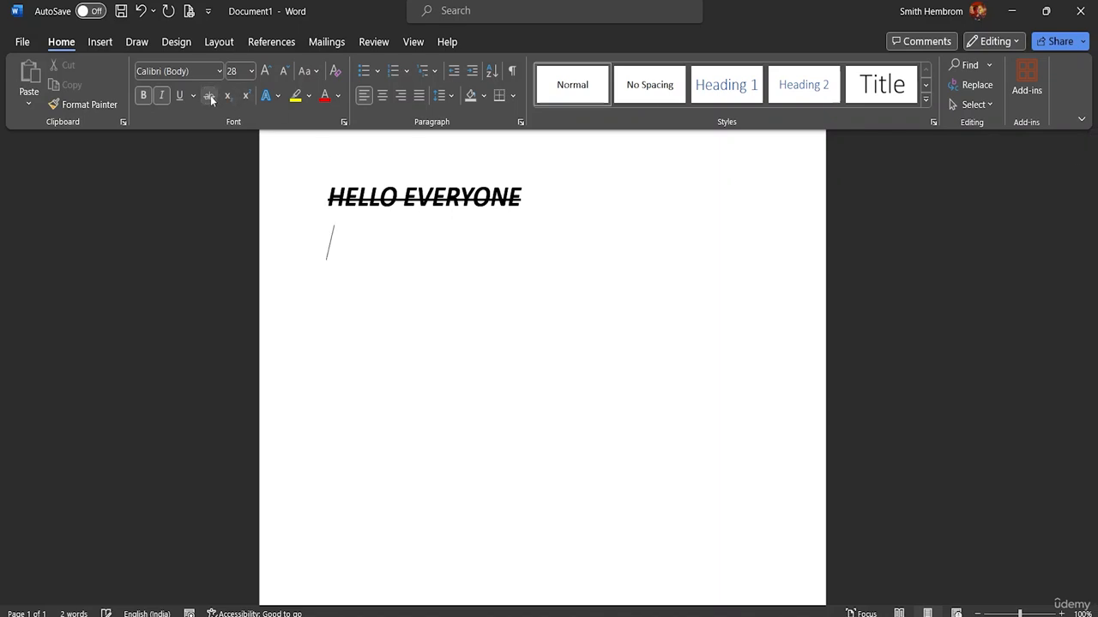
click(161, 96)
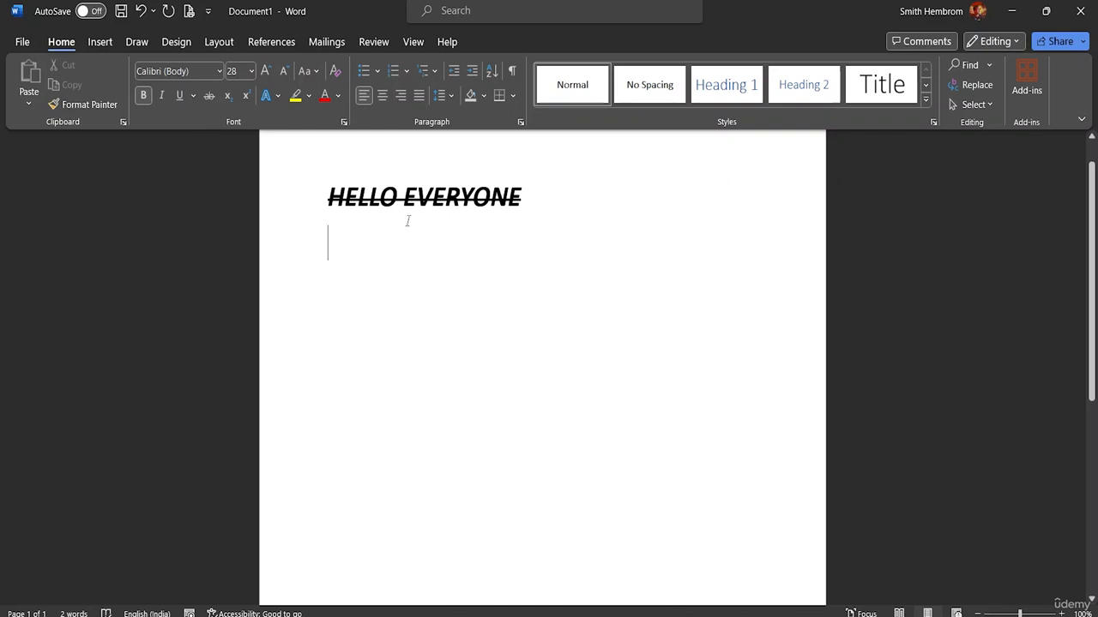
Enter H20 on the second line and format its 2 as subscript.
text(;H)
key(BackSpace)
key(BackSpace)
text(H)
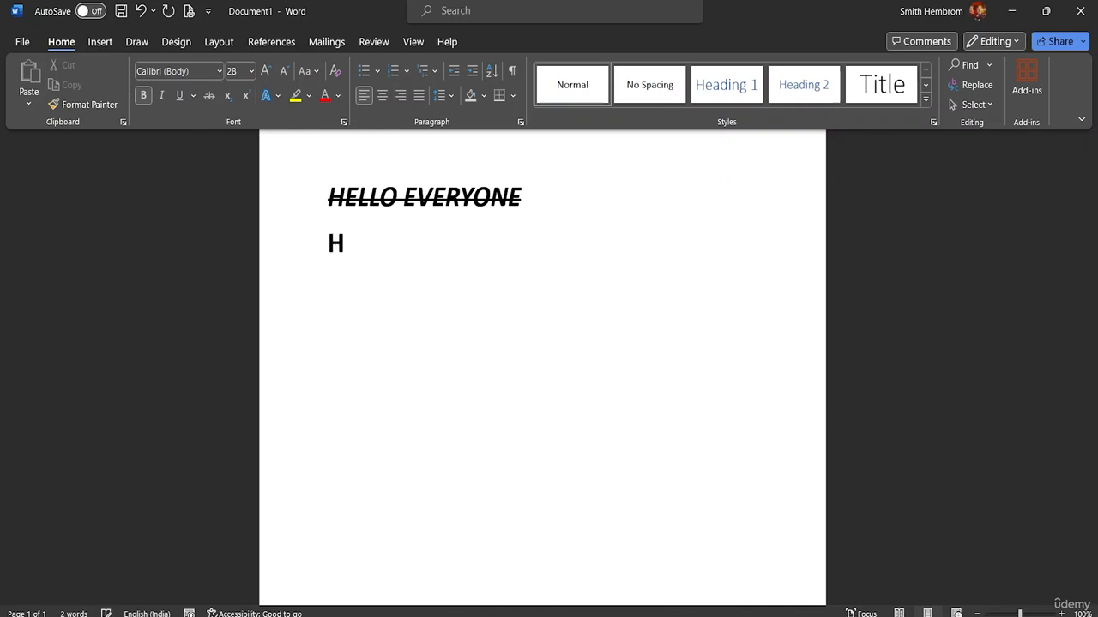
text(20)
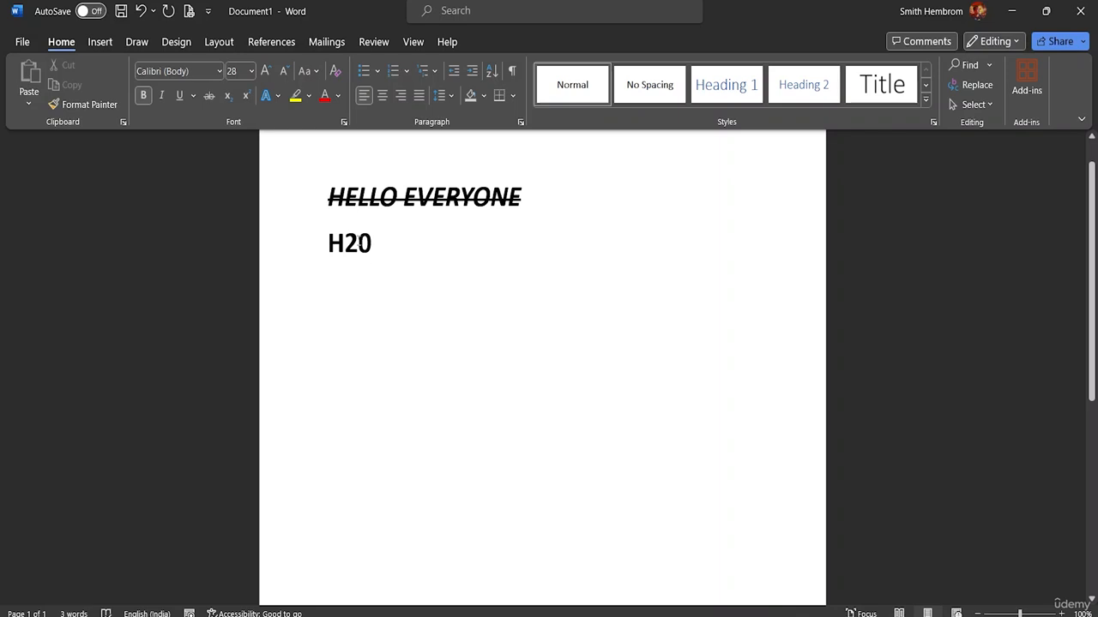
drag(358, 244, 345, 245)
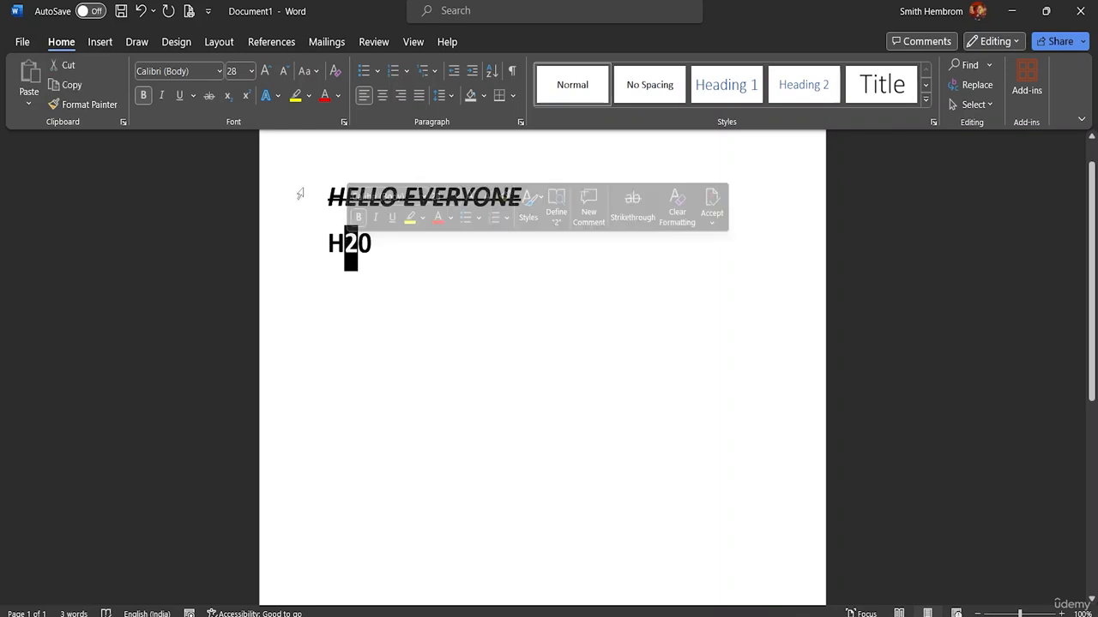
click(228, 96)
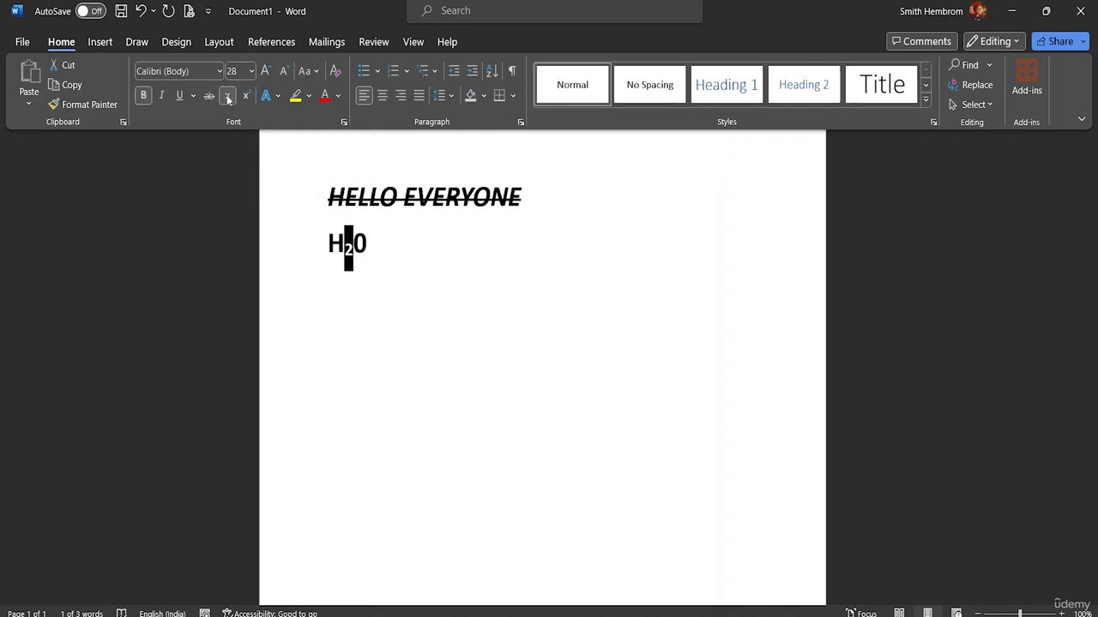
Add 305 after H20 on the second line and format its 5 as superscript.
click(377, 244)
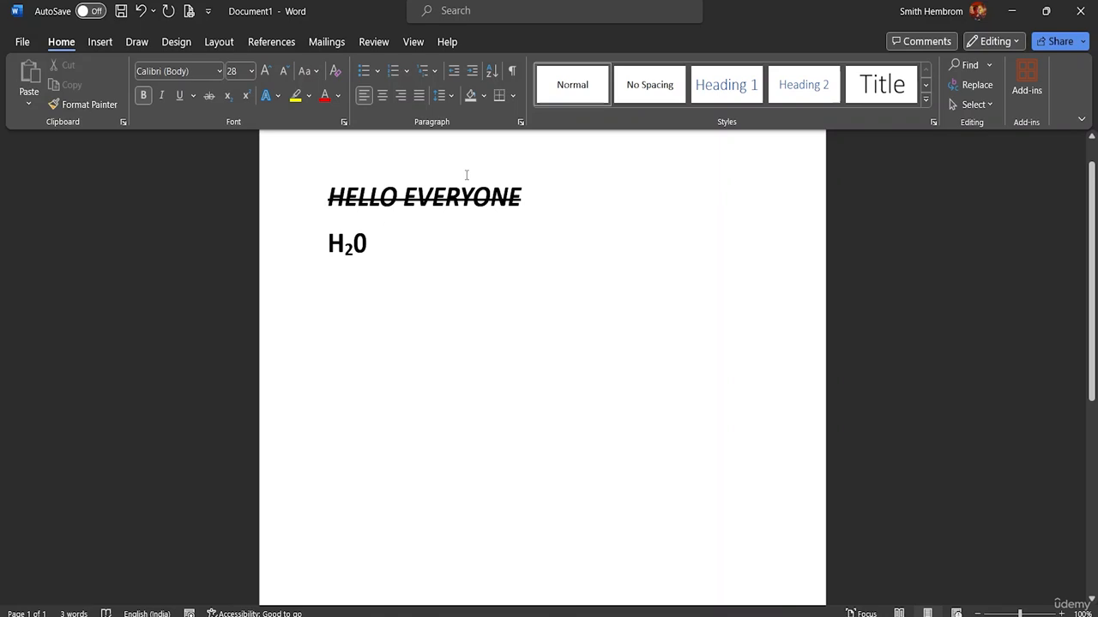
text(305)
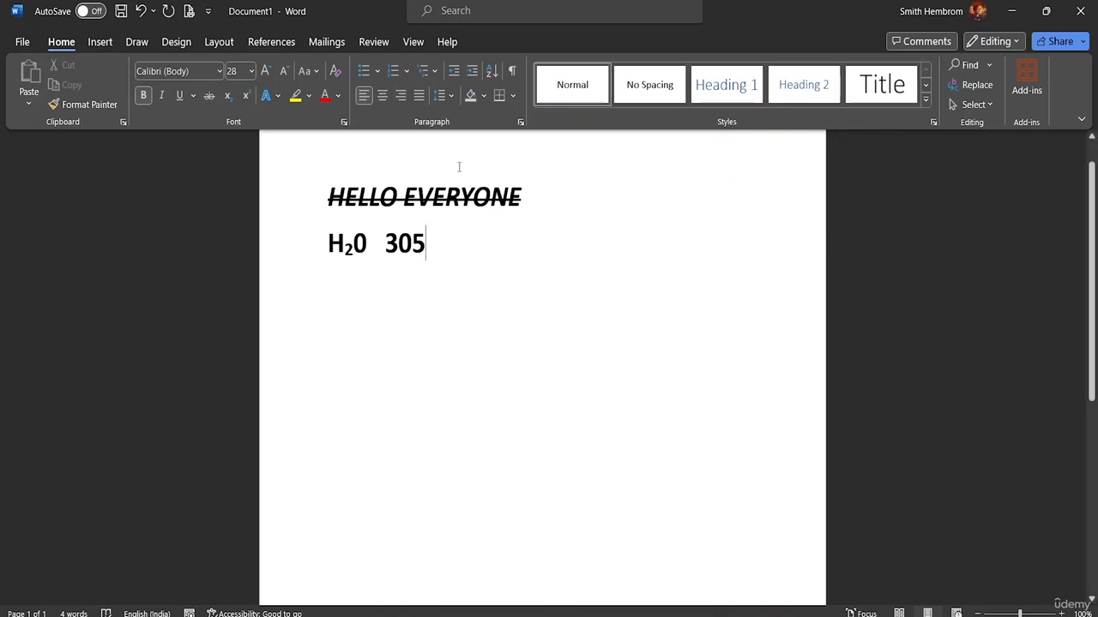
drag(427, 245, 412, 244)
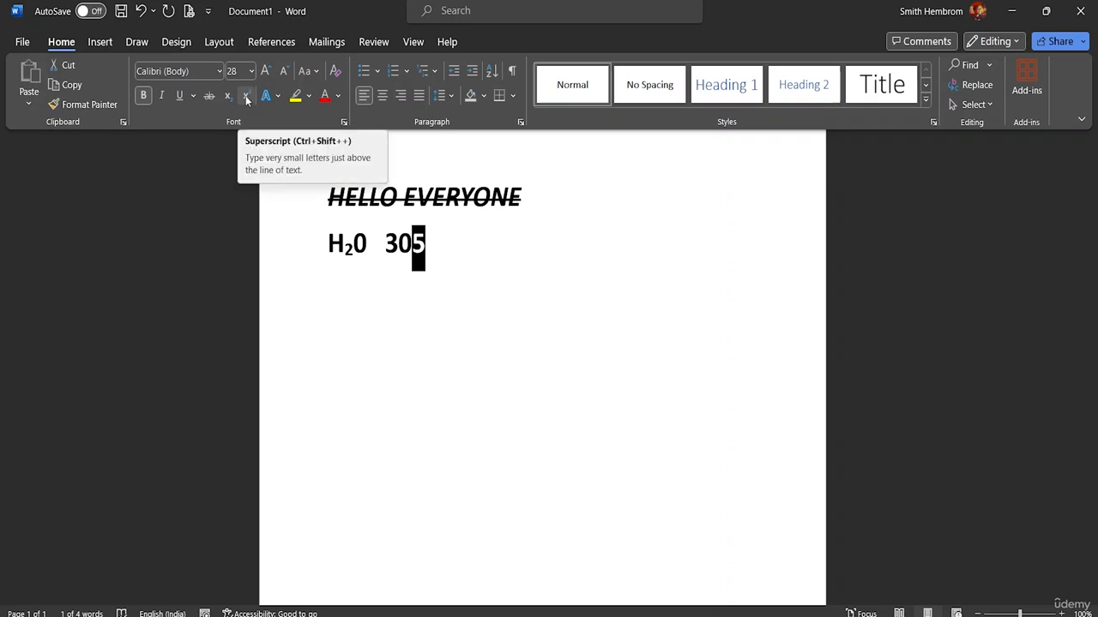
click(246, 98)
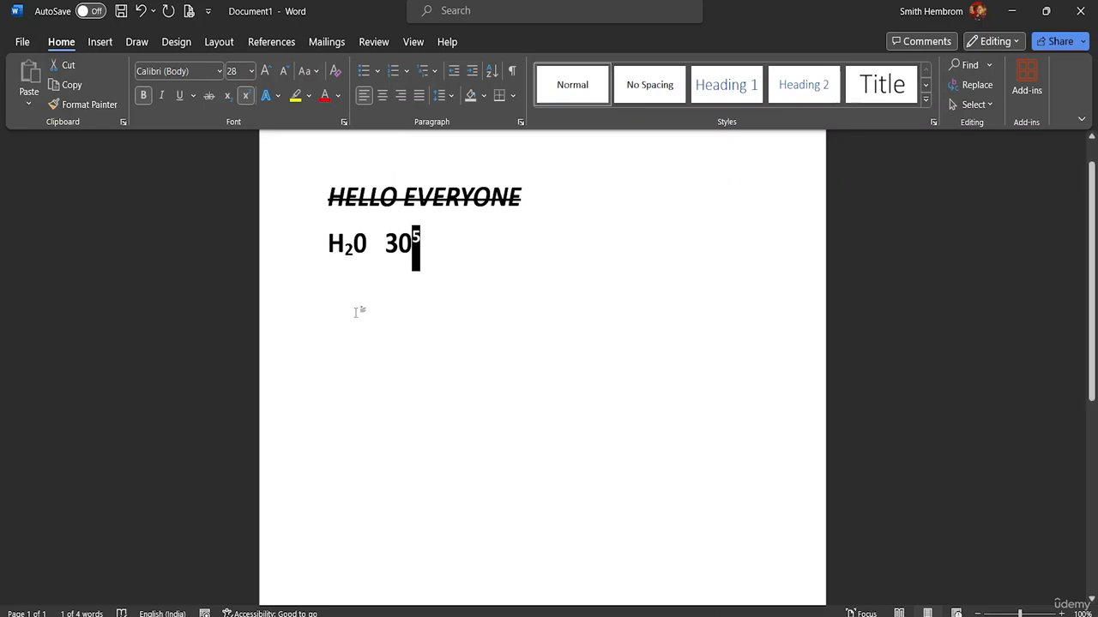
click(477, 257)
Color the superscript 5 red and add spacing after it.
click(421, 241)
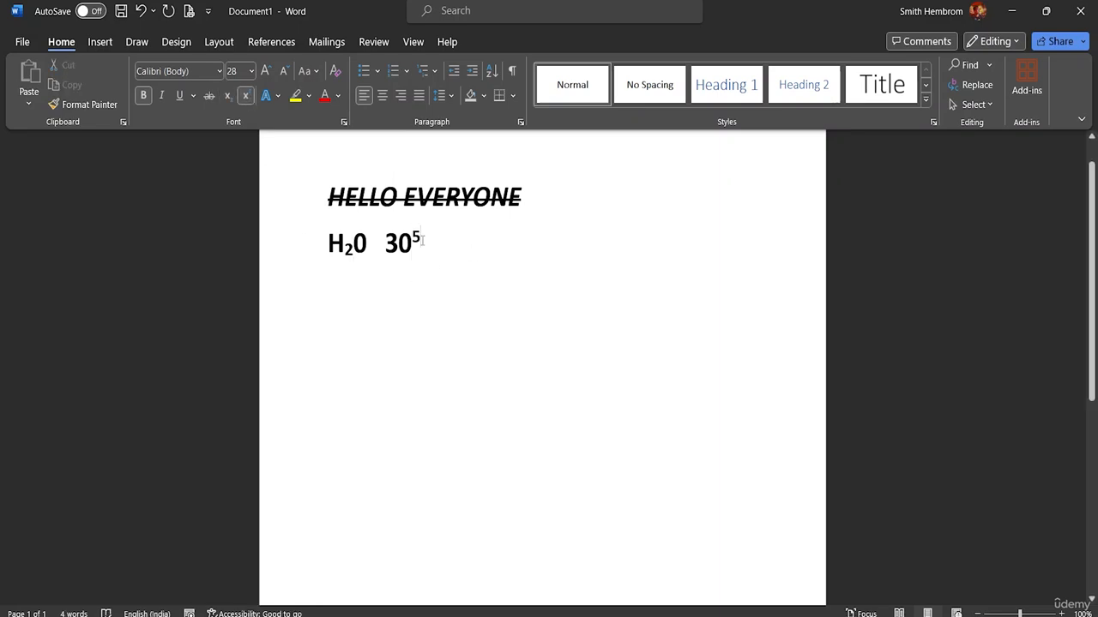
drag(421, 241, 411, 241)
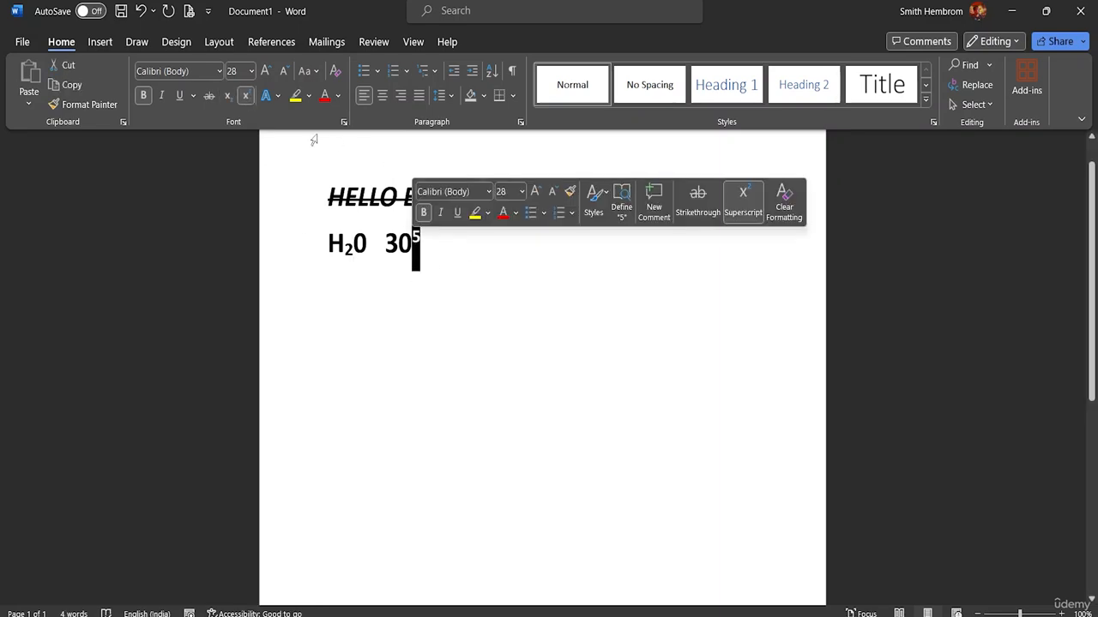
click(332, 100)
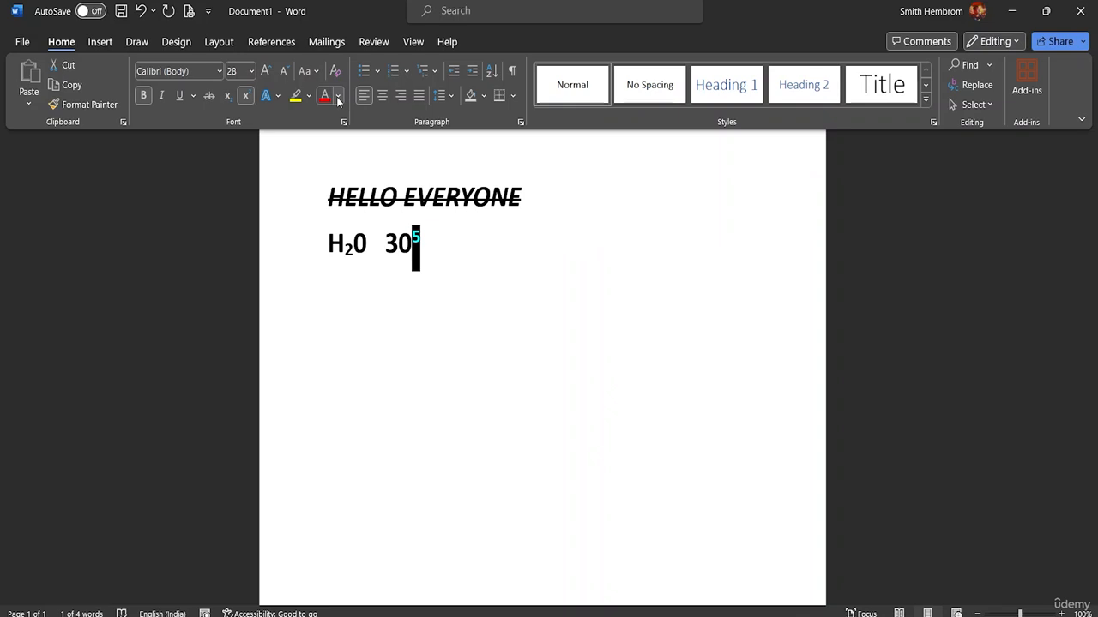
click(444, 277)
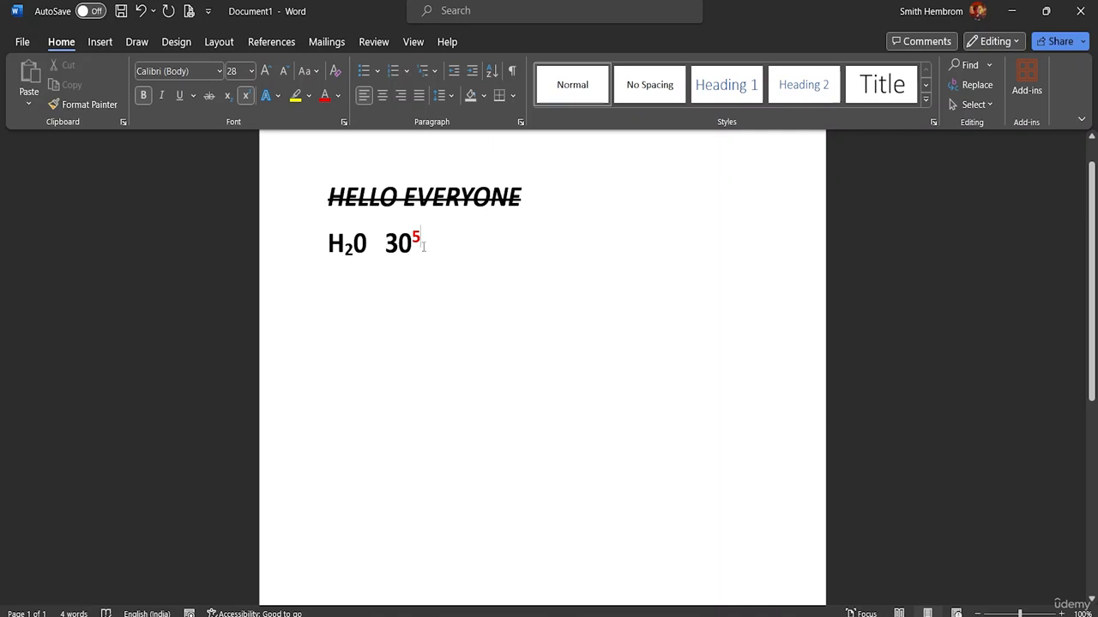
key(Tab)
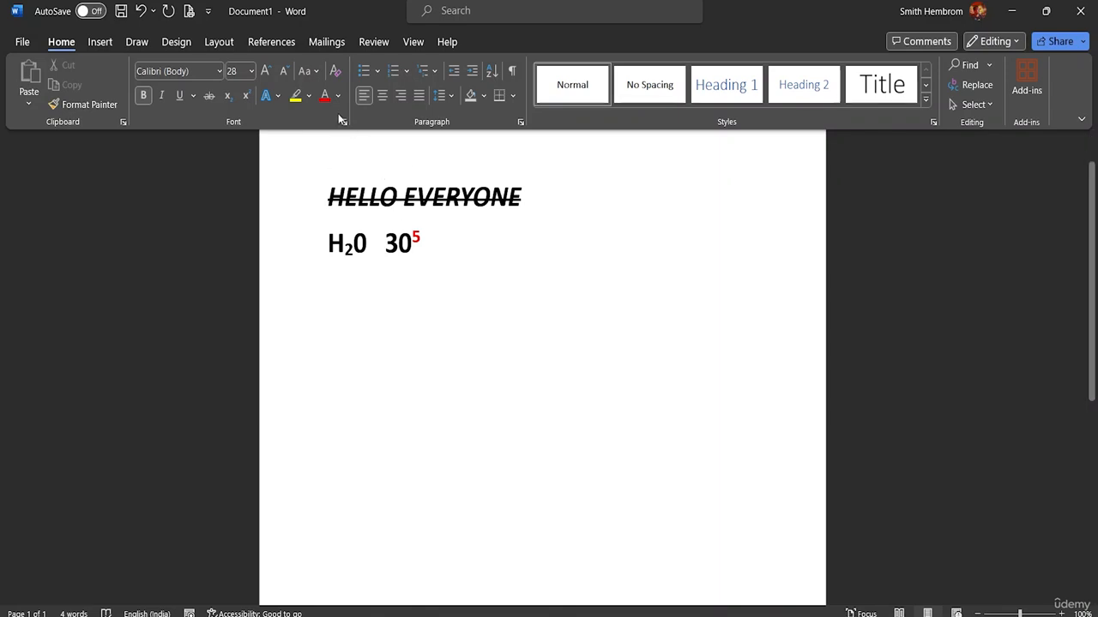
Remove the strikethrough and italic formatting from the whole HELLO EVERYONE line.
click(279, 99)
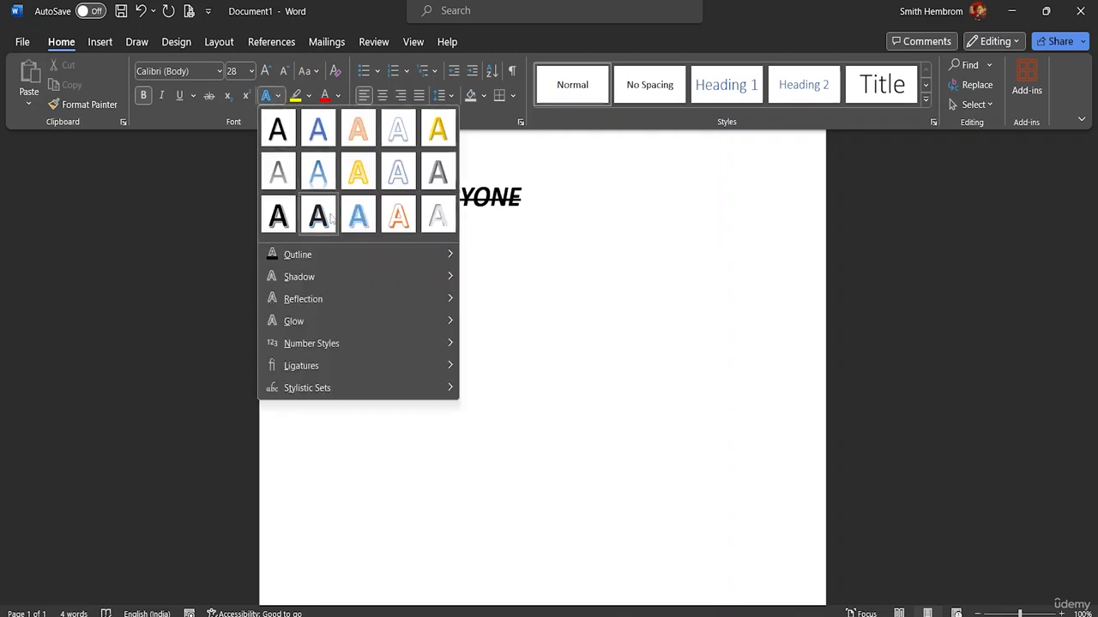
click(393, 176)
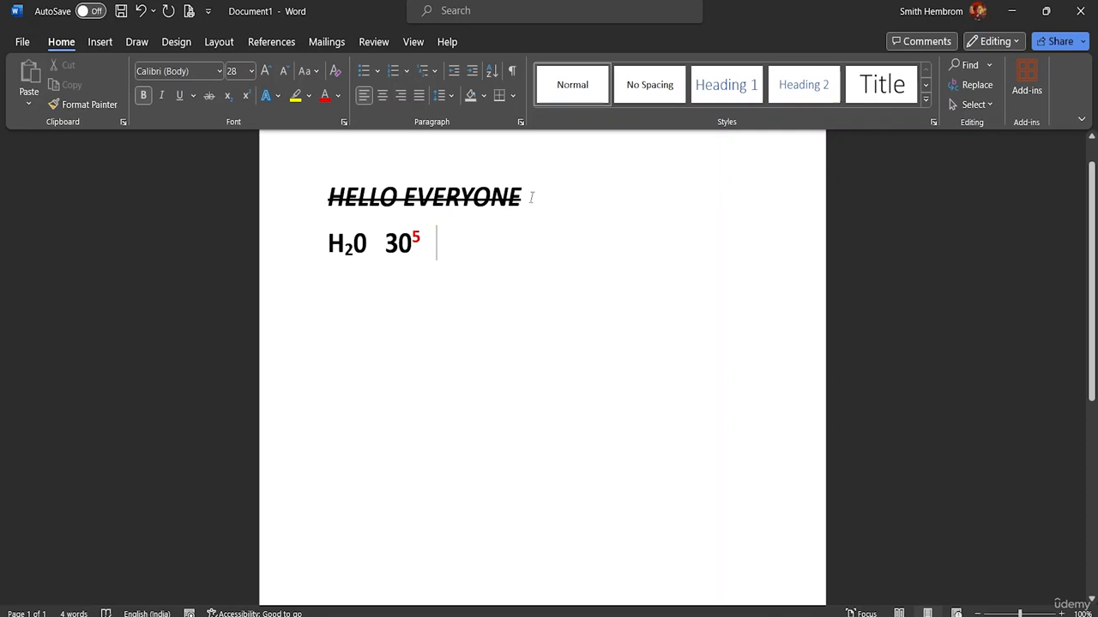
drag(532, 197, 328, 199)
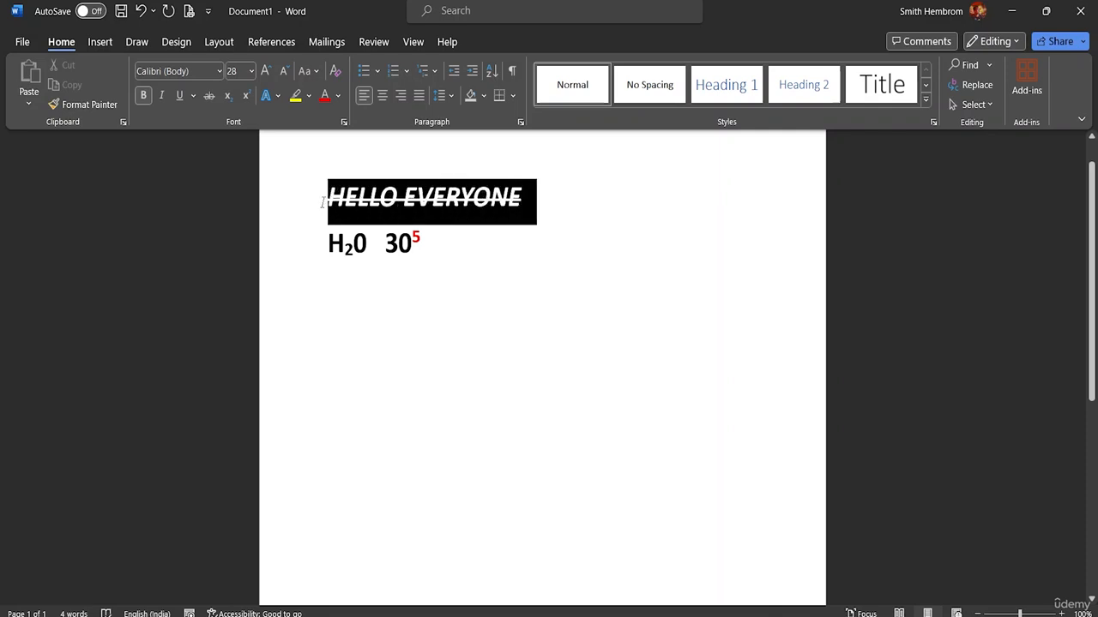
click(210, 95)
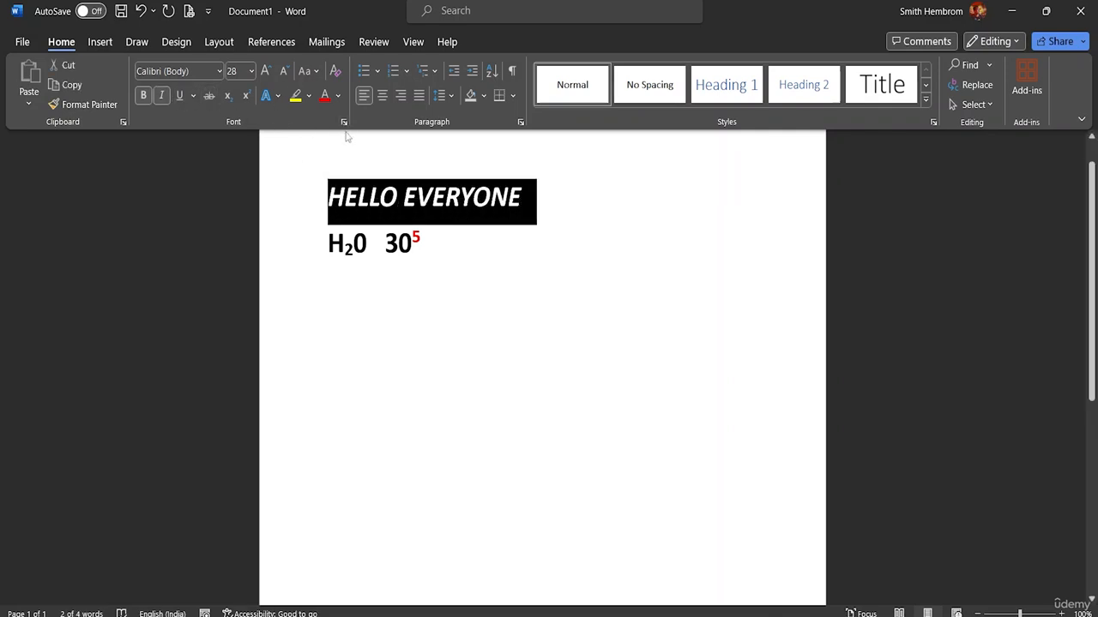
click(161, 96)
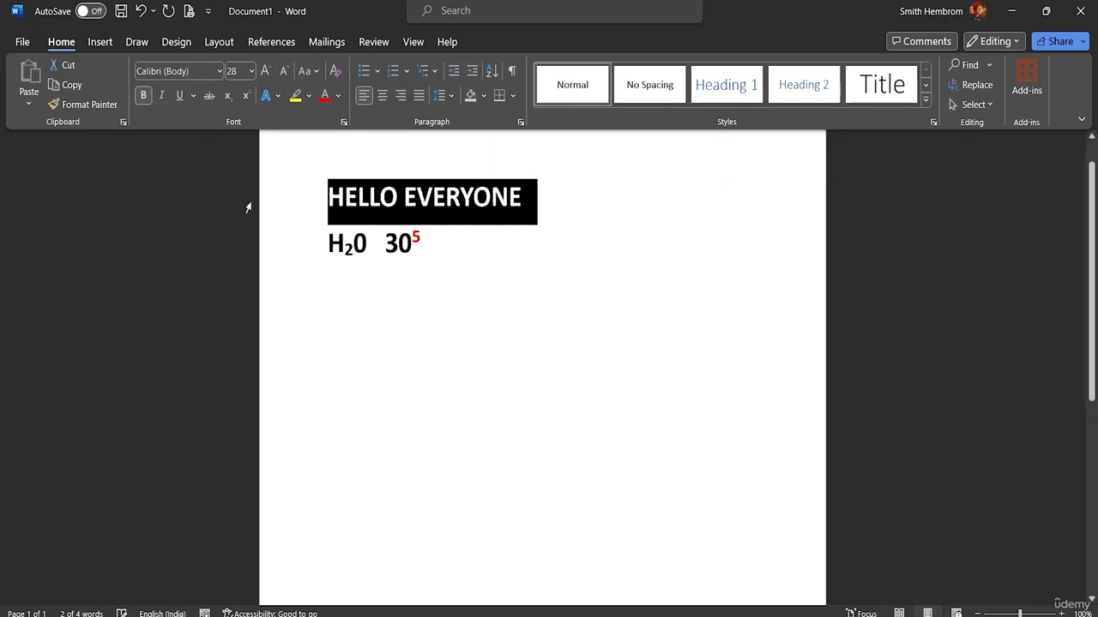
Apply the gold text effect from the preset gallery to HELLO EVERYONE and deselect it.
click(279, 95)
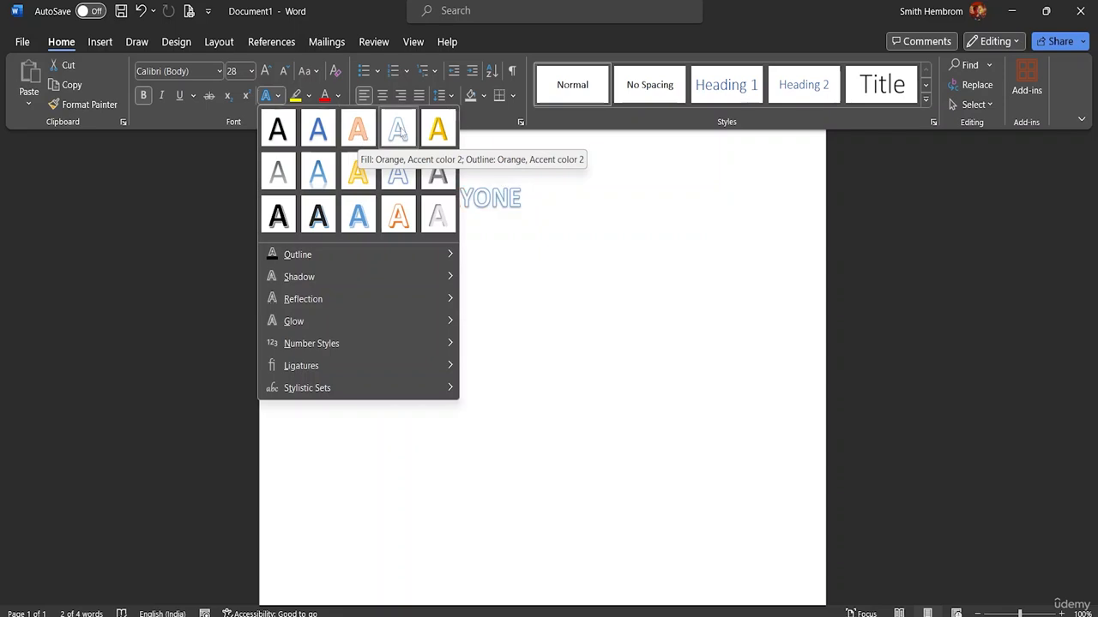
click(438, 126)
click(530, 220)
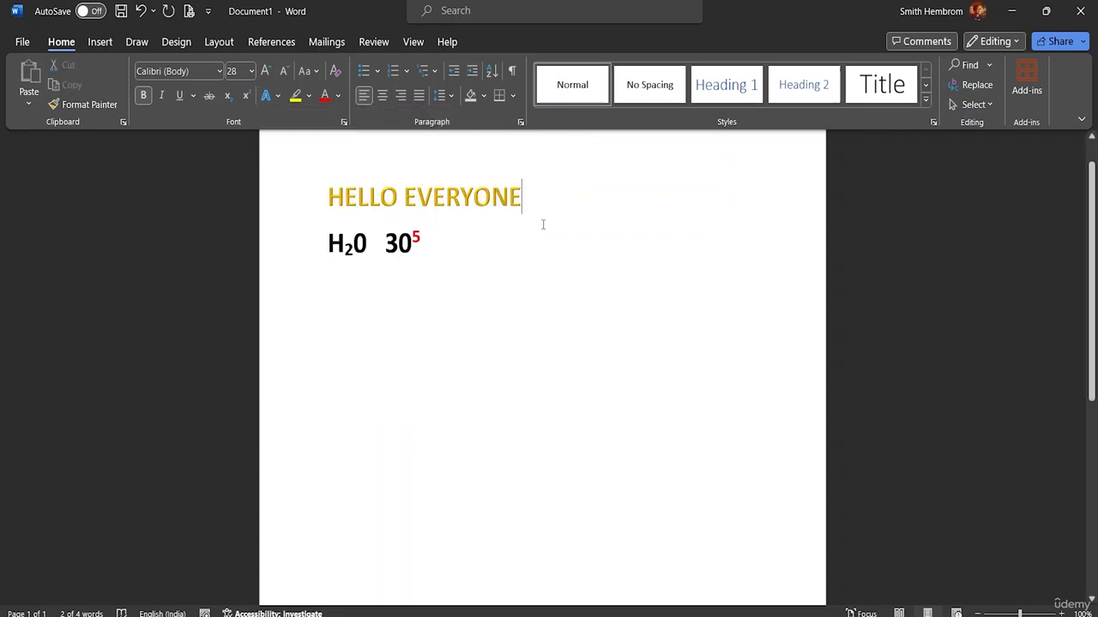
Set the font size of the HELLO EVERYONE line to 48.
drag(536, 198, 328, 198)
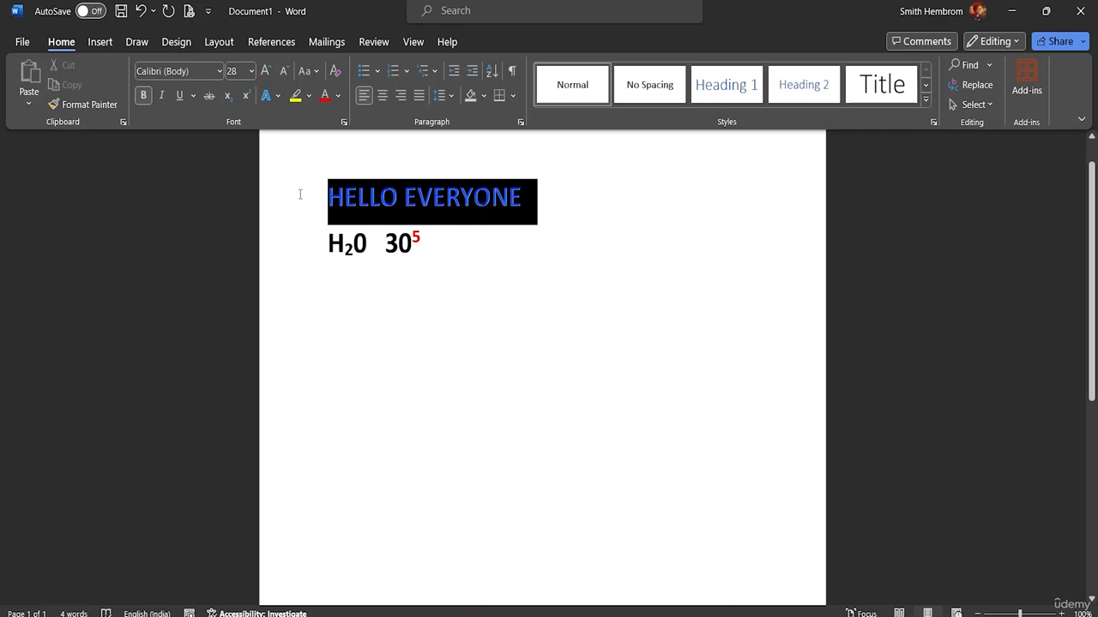
click(252, 71)
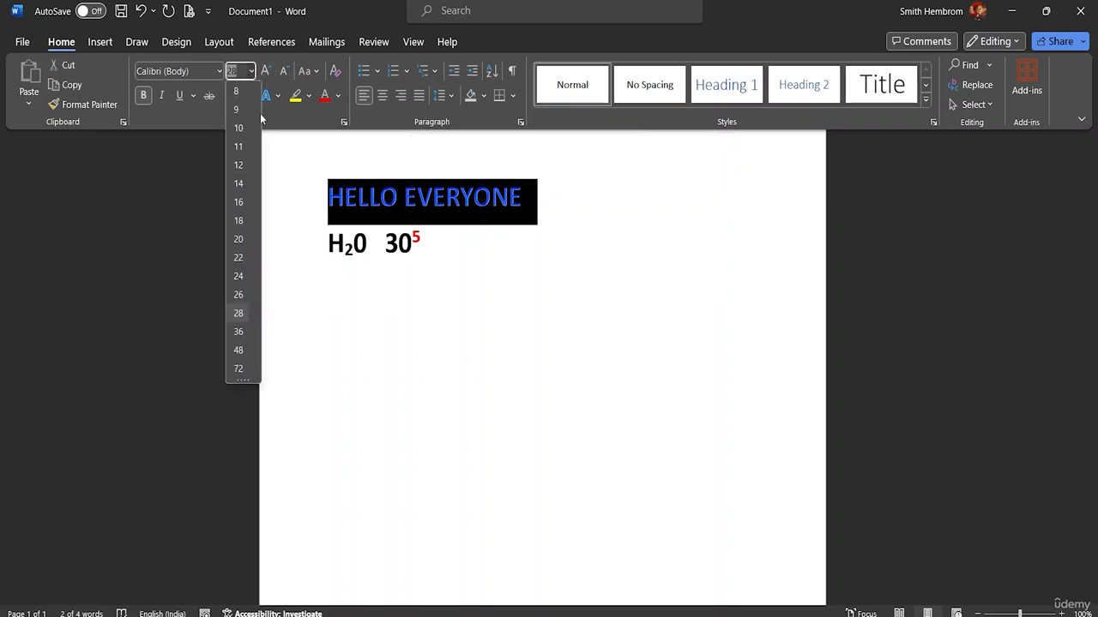
click(239, 350)
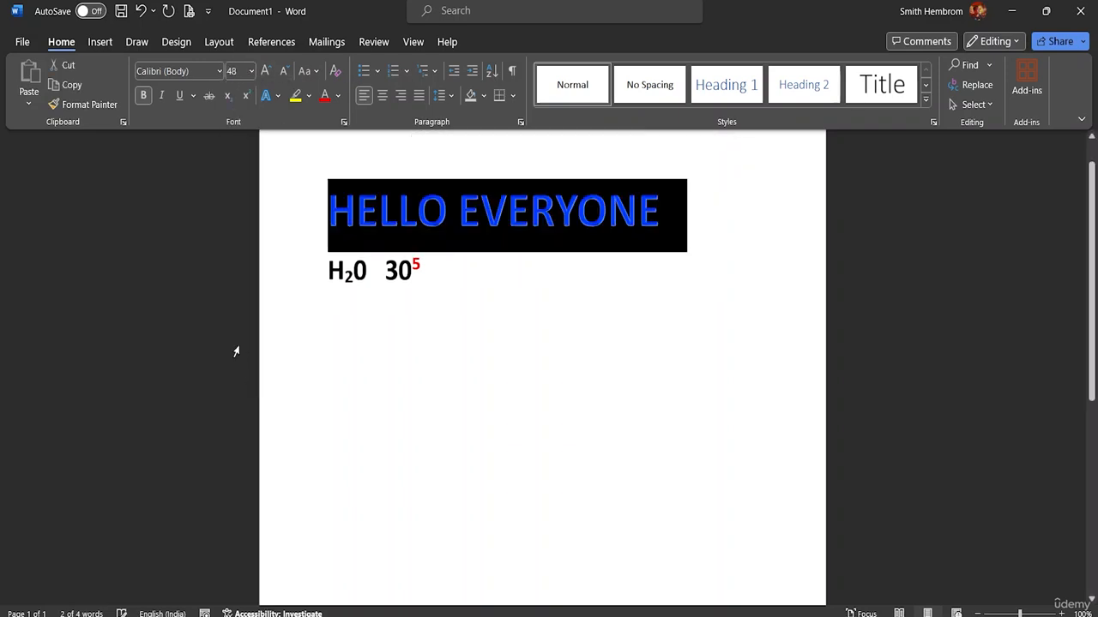
click(645, 257)
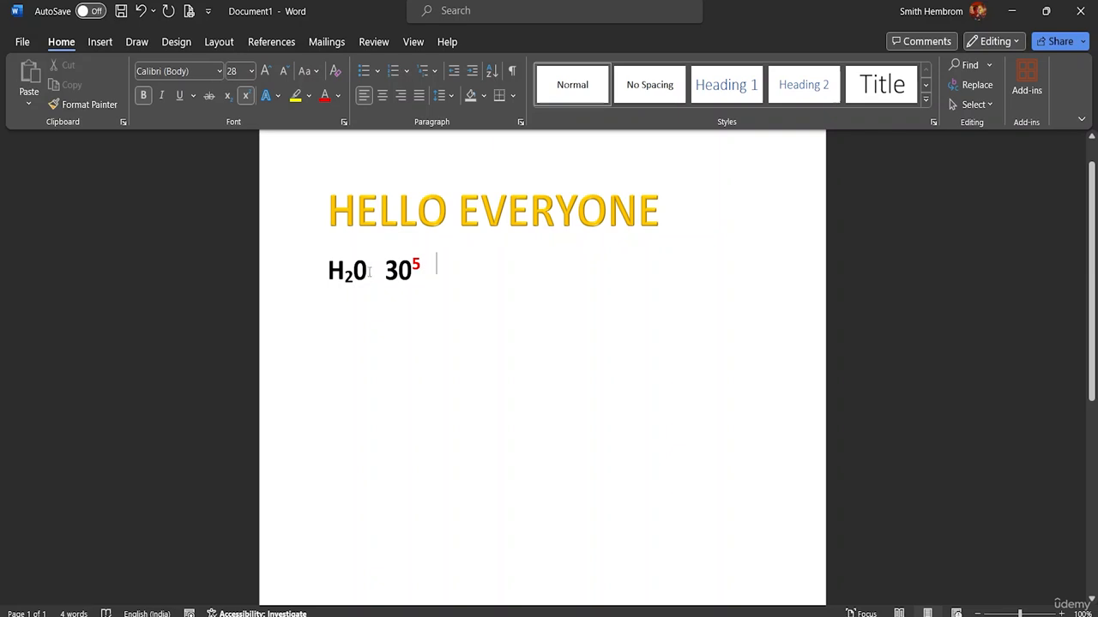
Highlight H20 on the second line in yellow and deselect it.
drag(369, 271, 327, 271)
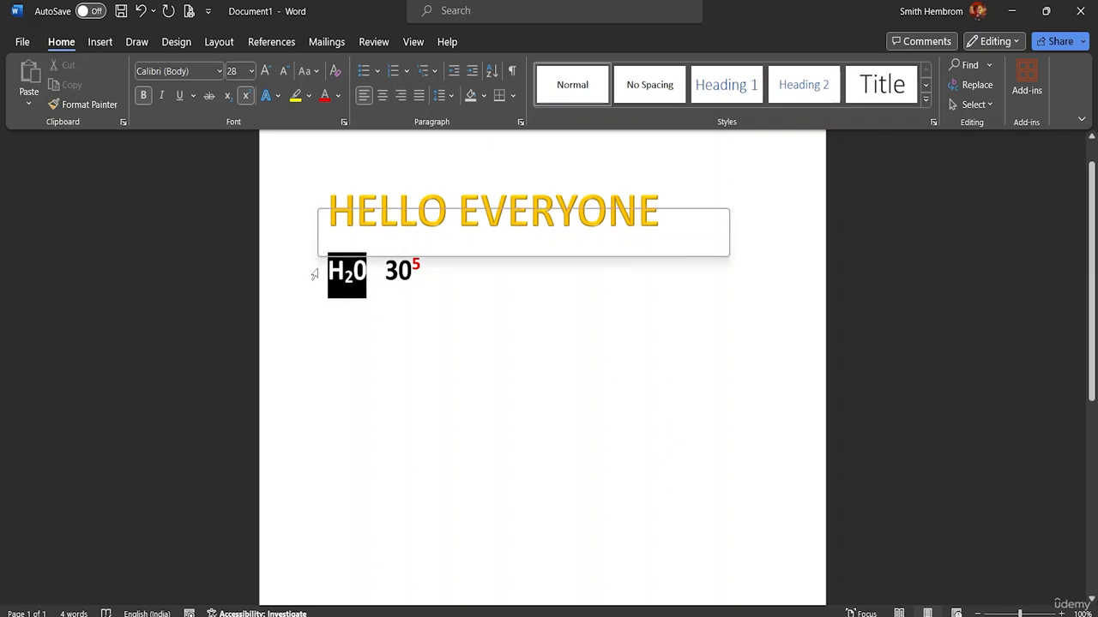
click(310, 97)
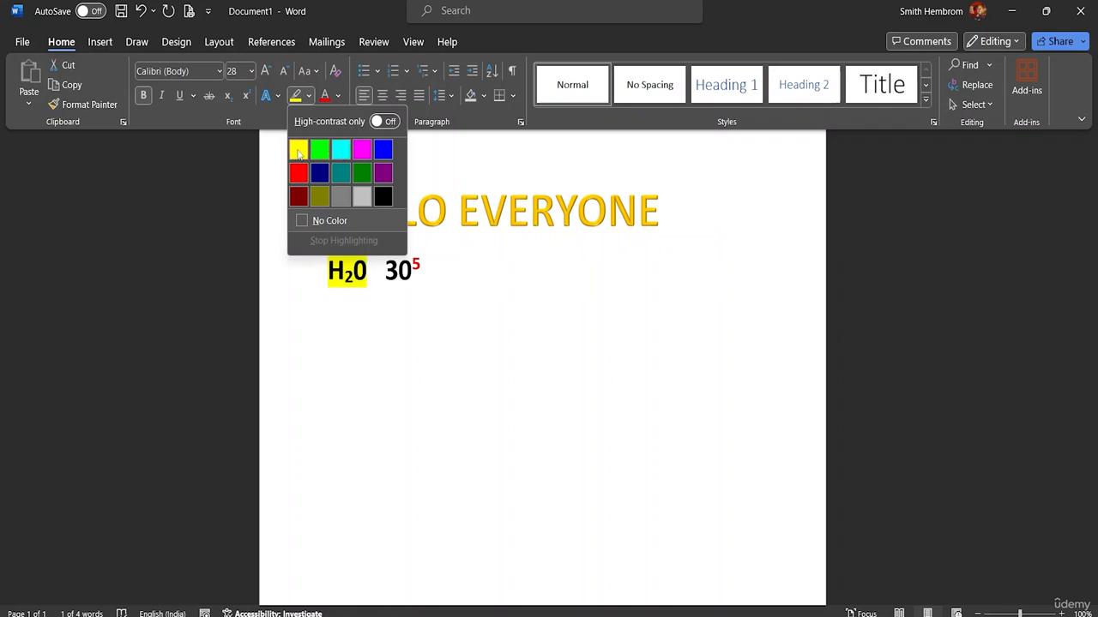
click(298, 152)
key(Left)
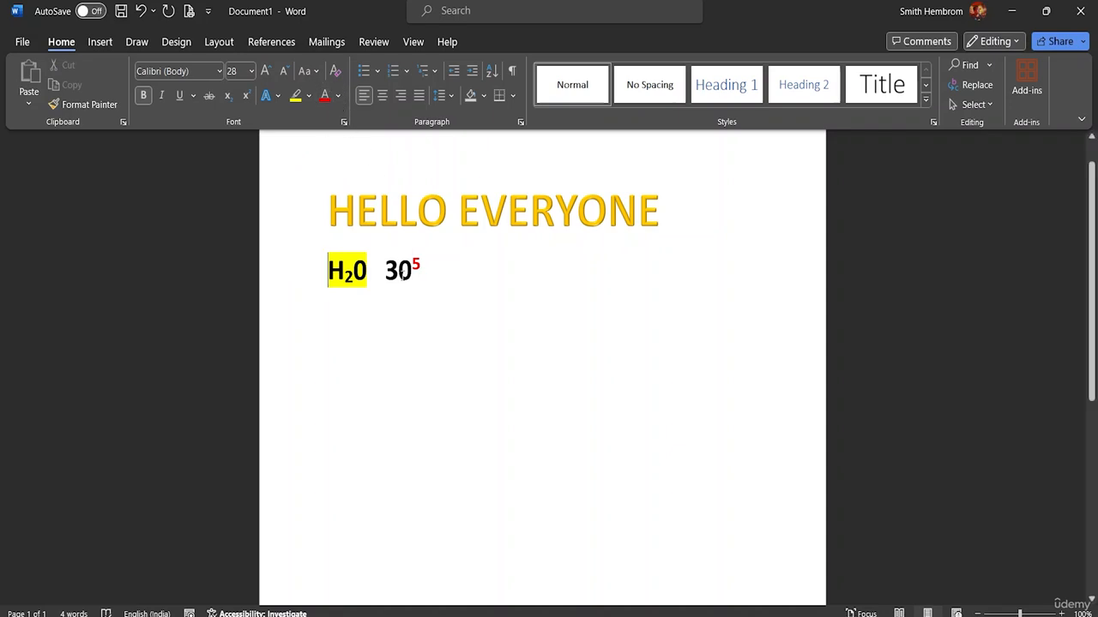
Turn off superscript at the end of the second line and enter MS WORD CLASS there.
click(476, 272)
click(248, 96)
text(MS )
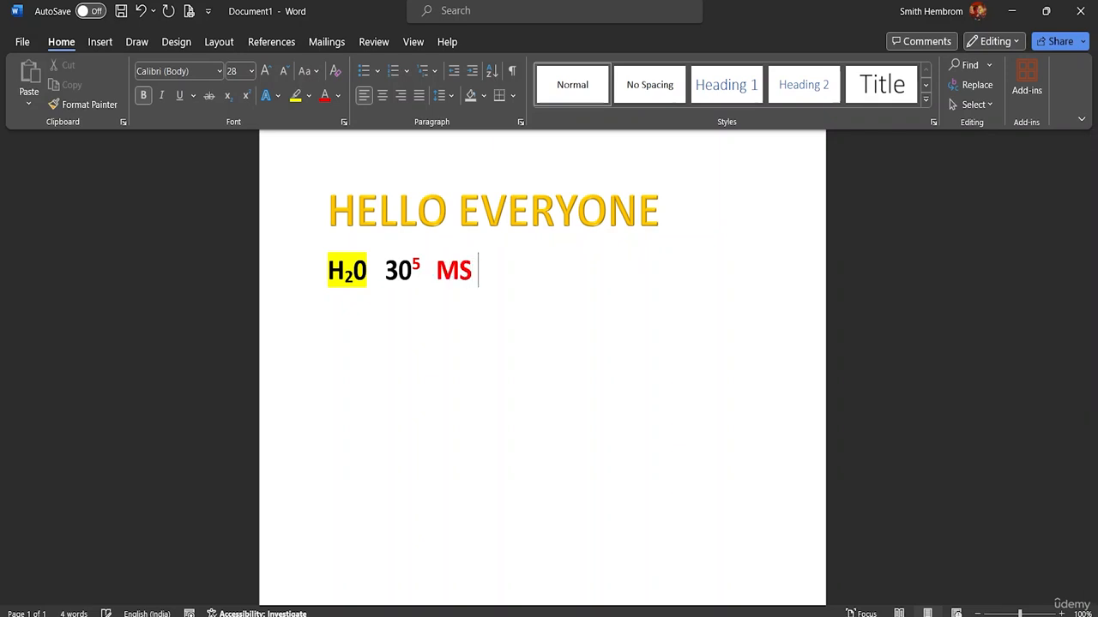
text(WORD )
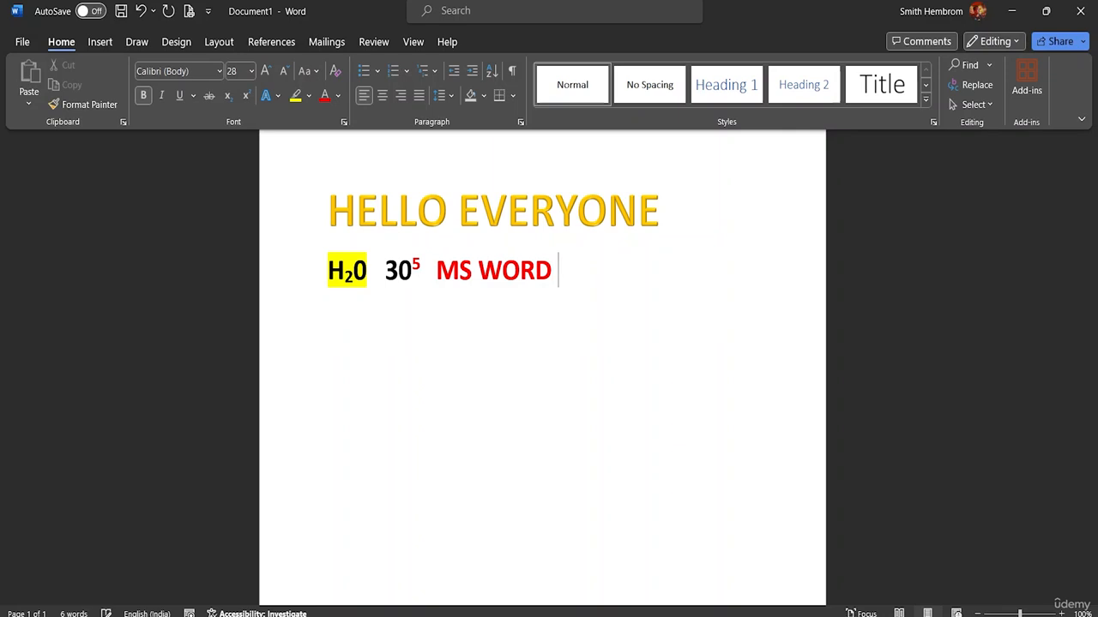
text(CLASS)
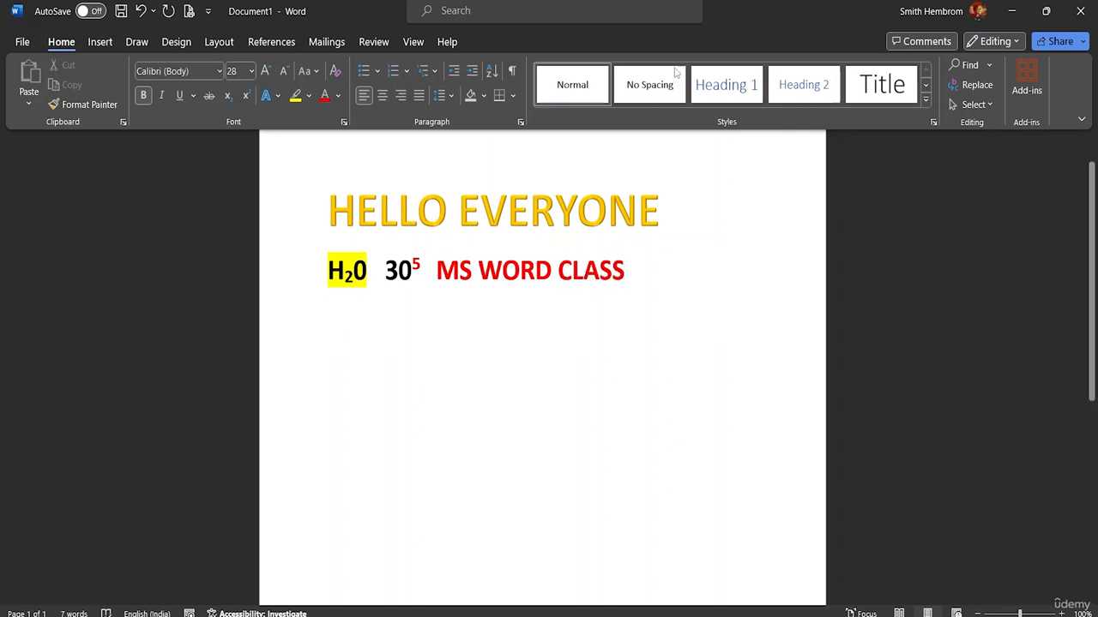
Select only MS WORD CLASS on the second line and set its font size to 28.
click(338, 95)
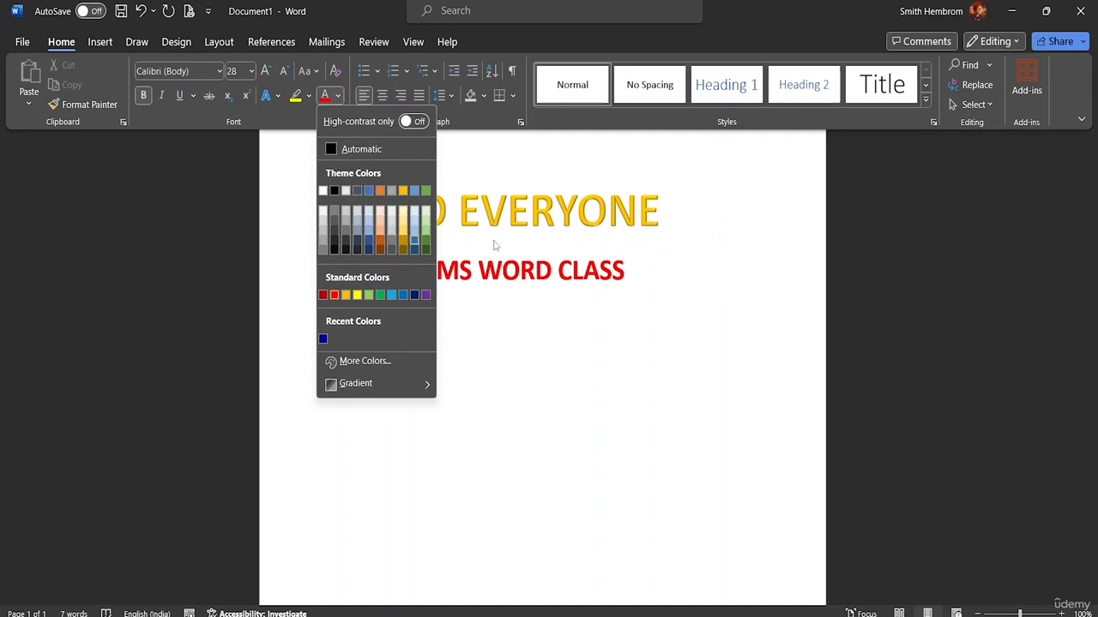
click(636, 273)
drag(636, 273, 384, 272)
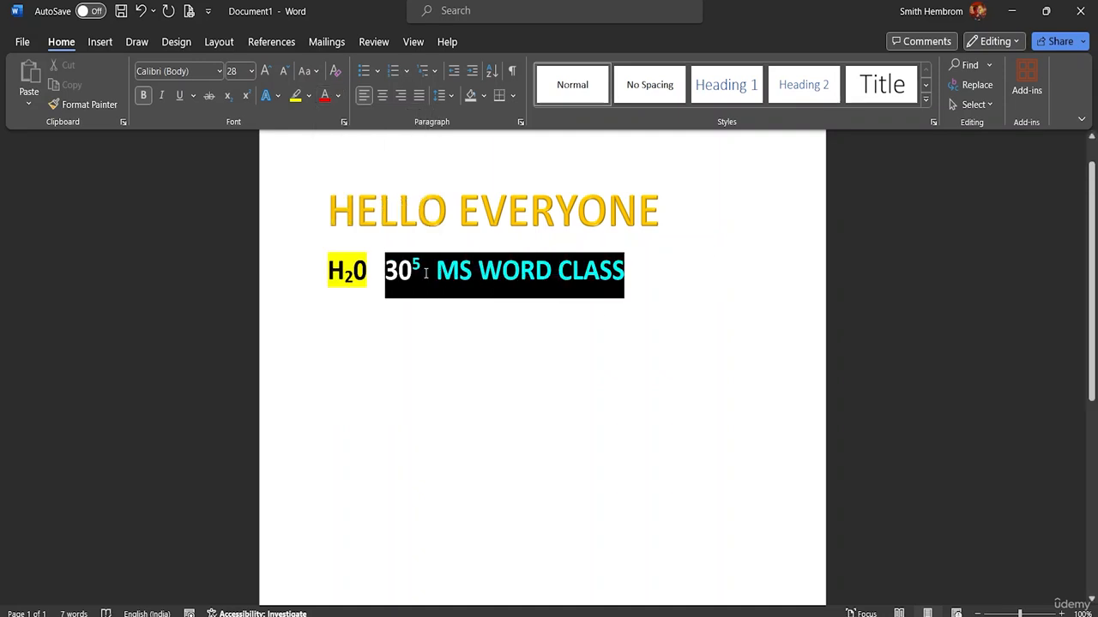
click(438, 271)
drag(638, 271, 436, 273)
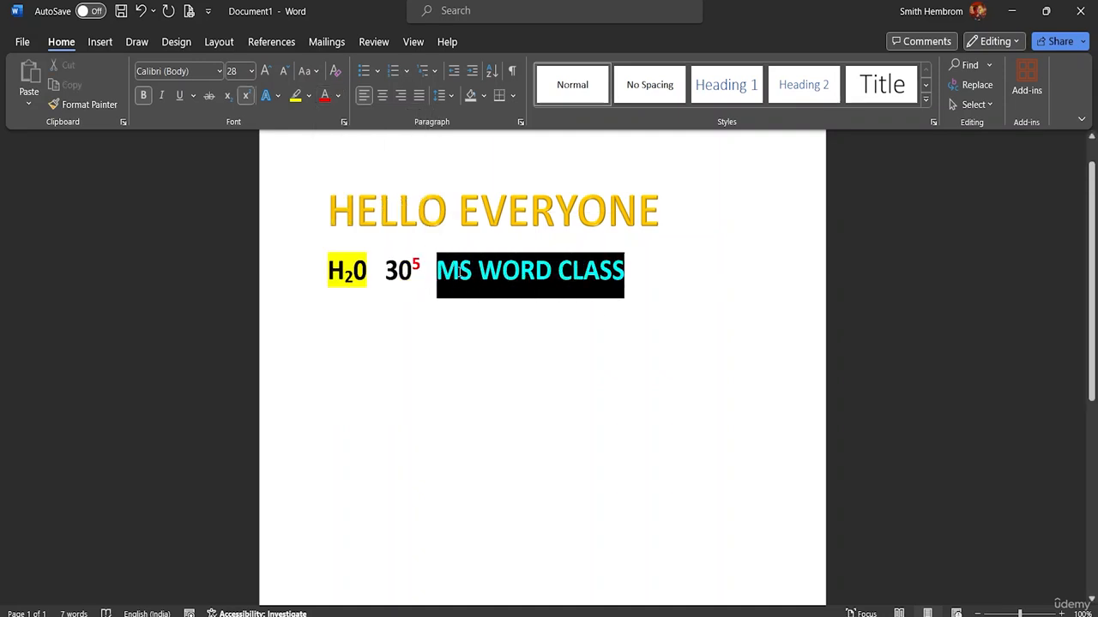
click(251, 71)
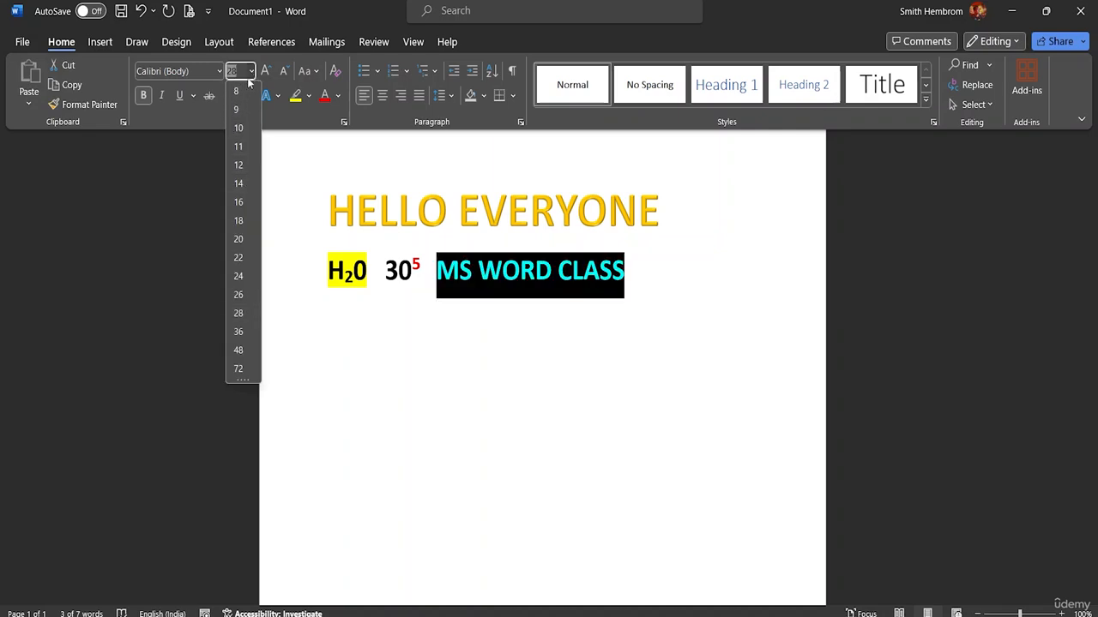
click(249, 314)
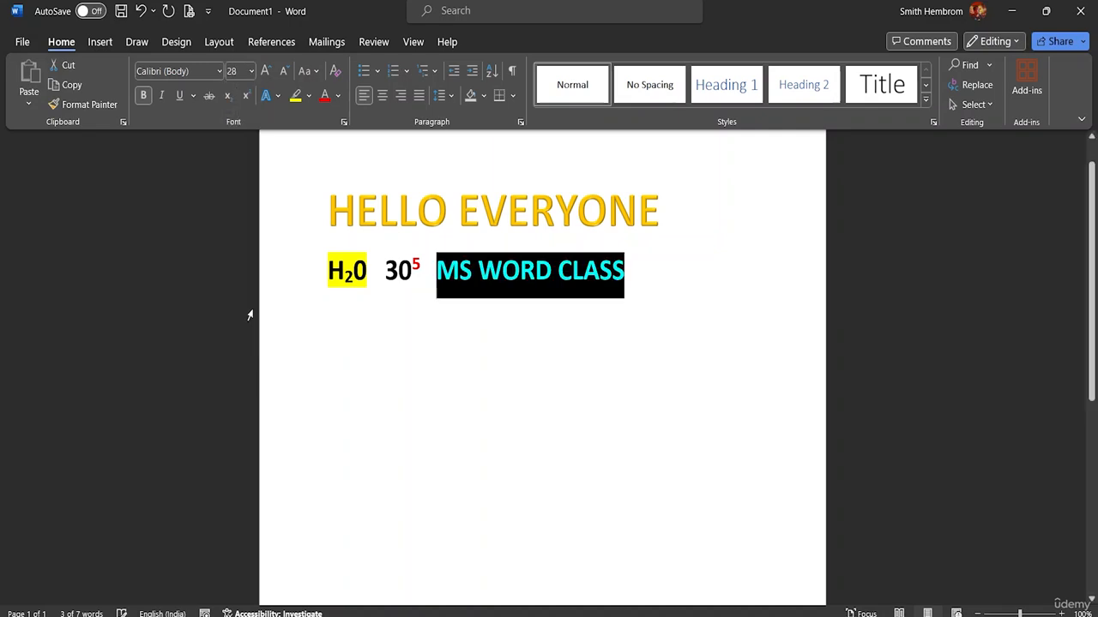
Apply the first light gradient variation of the red font color to MS WORD CLASS, and select the text again.
click(340, 95)
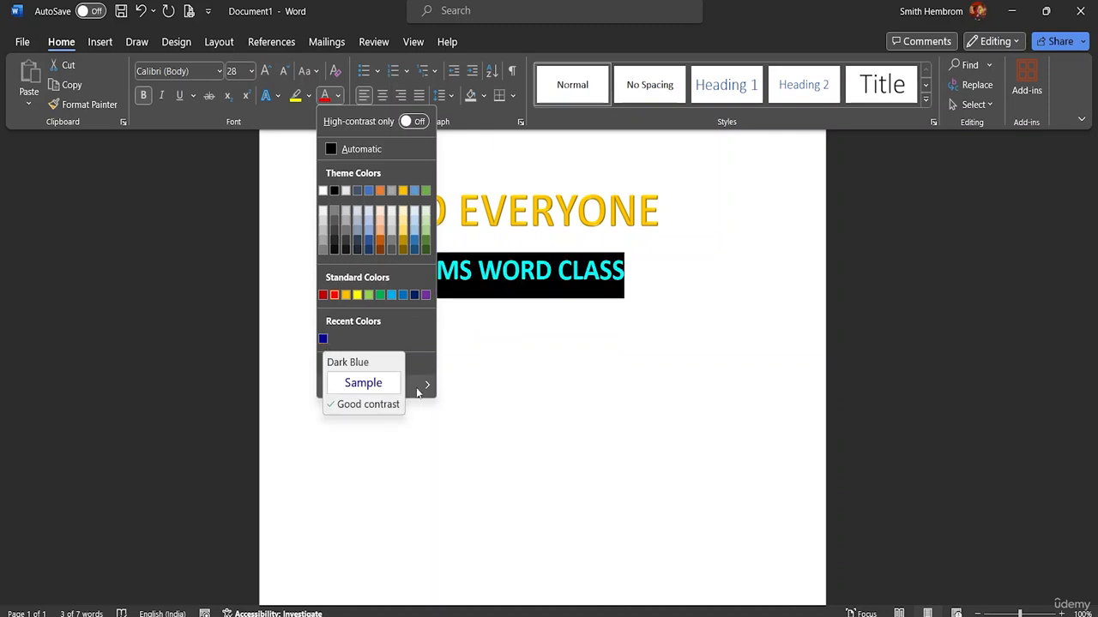
mouse_move(418, 390)
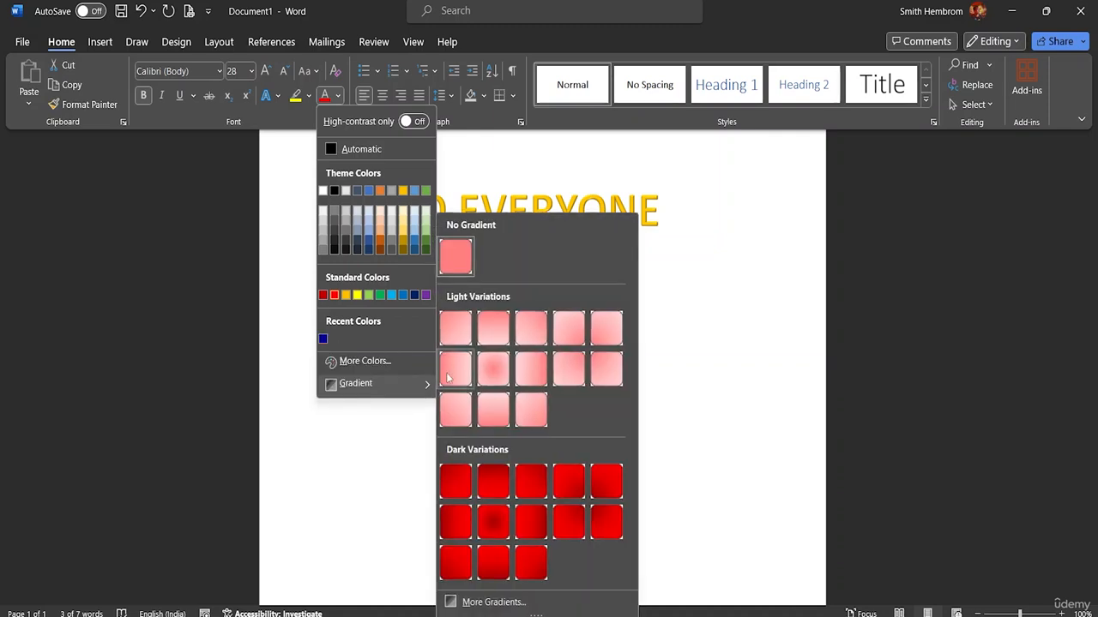
click(463, 328)
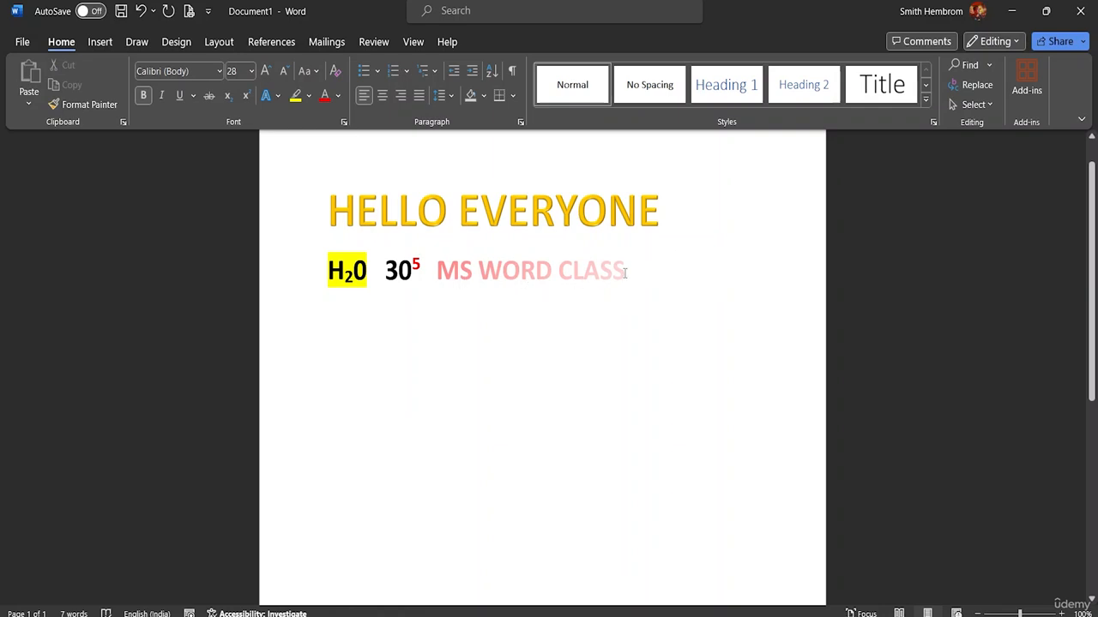
drag(627, 270, 436, 271)
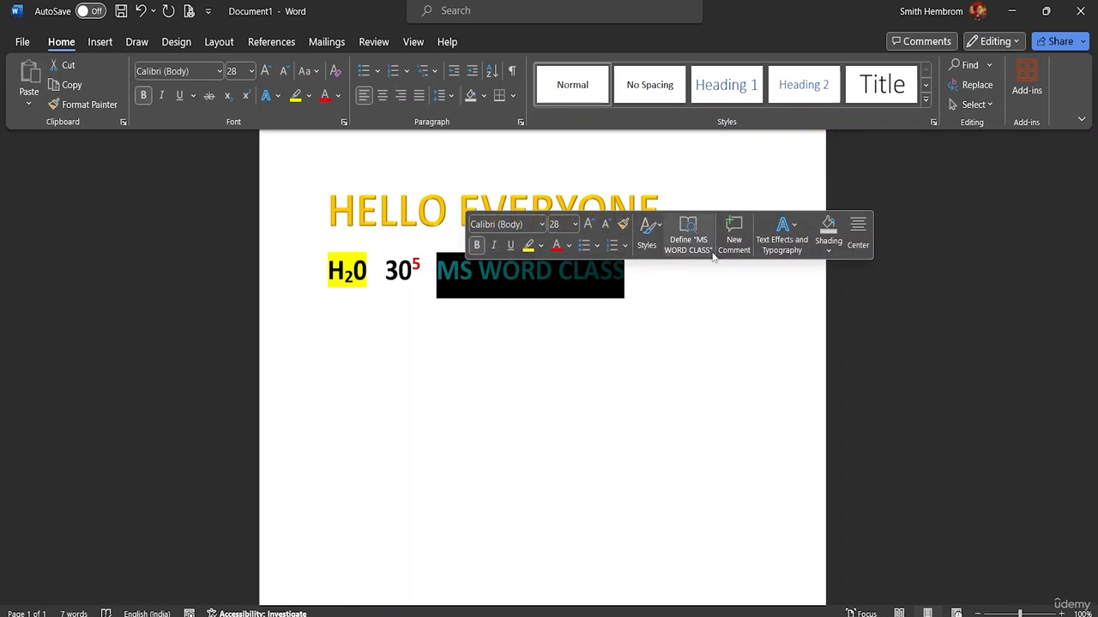
Open the advanced gradient fill settings for MS WORD CLASS and place two intermediate gradient stops at 36% and 73%.
click(568, 246)
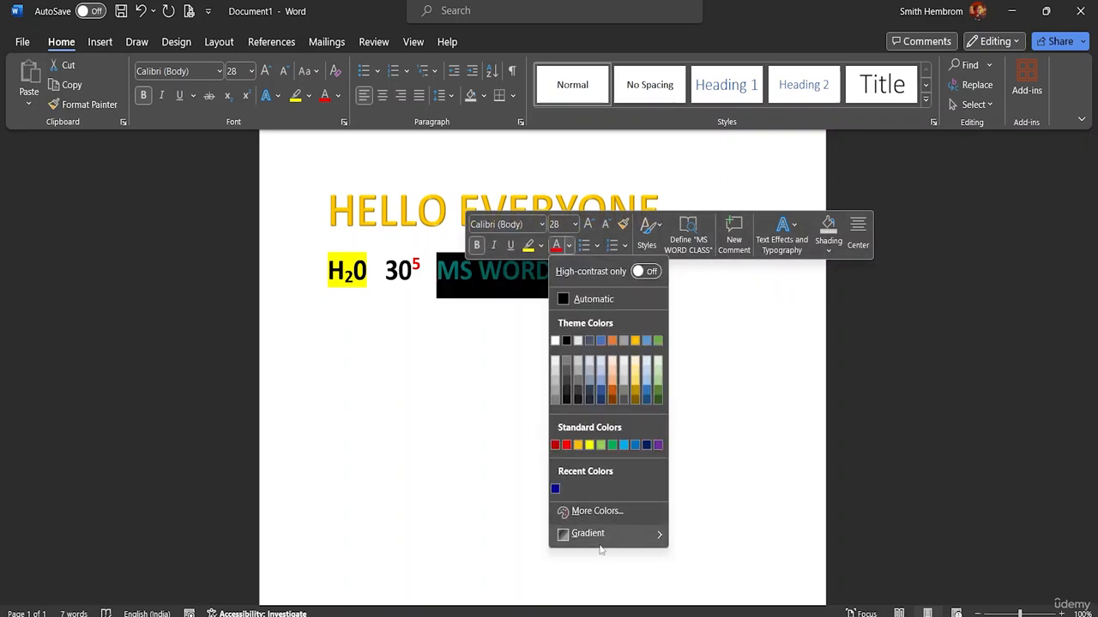
mouse_move(600, 540)
click(715, 602)
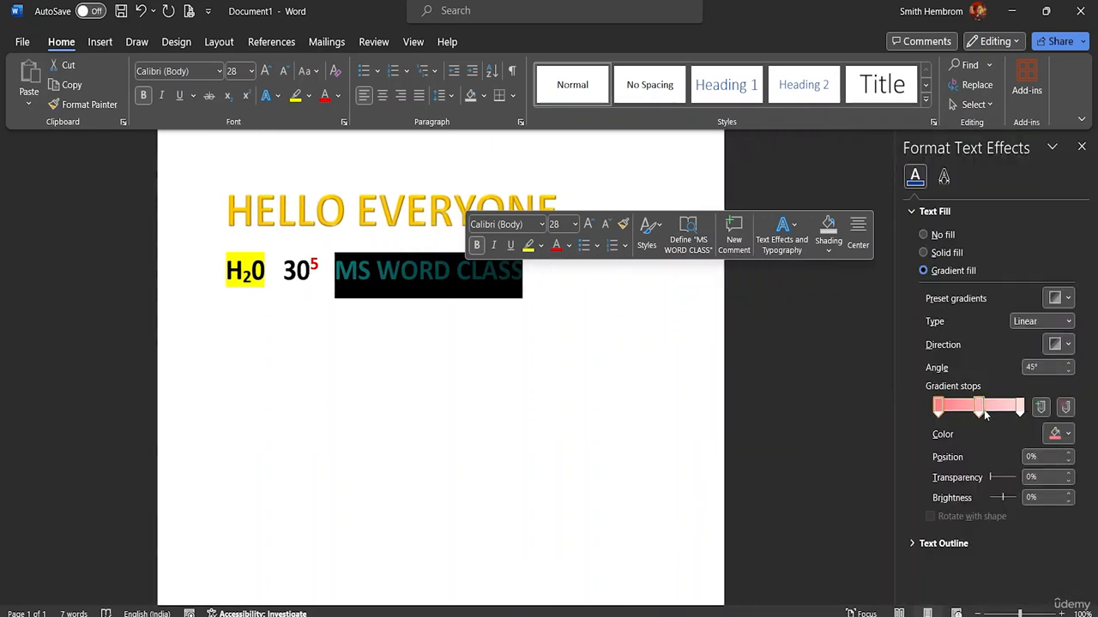
click(980, 412)
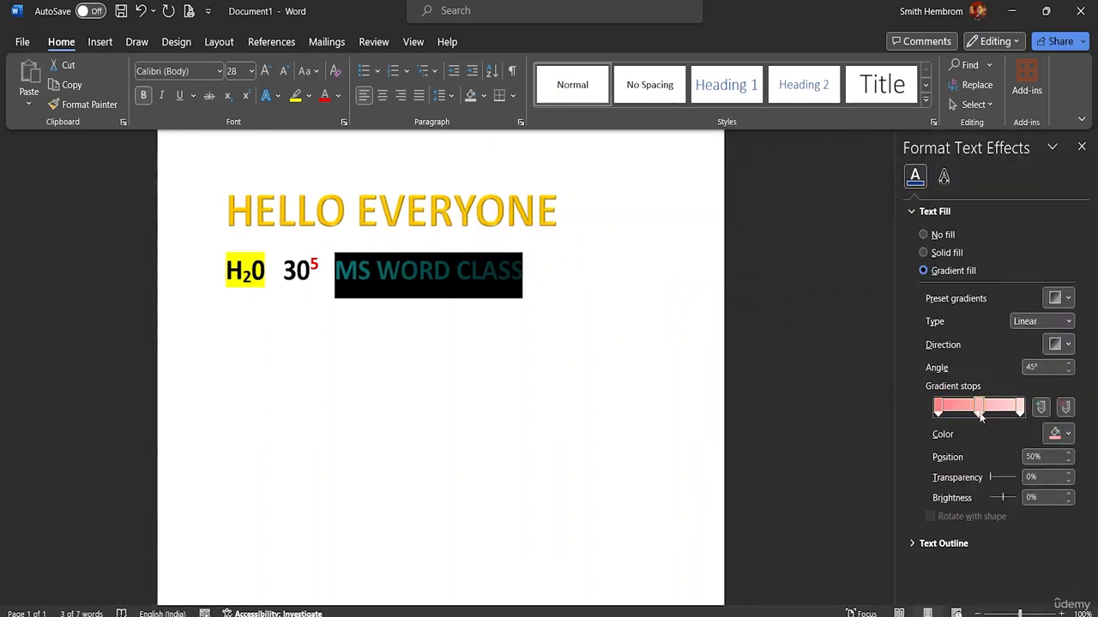
click(974, 409)
mouse_move(974, 411)
mouse_down()
mouse_move(958, 411)
mouse_move(998, 411)
mouse_move(967, 412)
mouse_up()
Set the gradient stop at 36% to the custom light orange color #F5D2B5.
click(1060, 434)
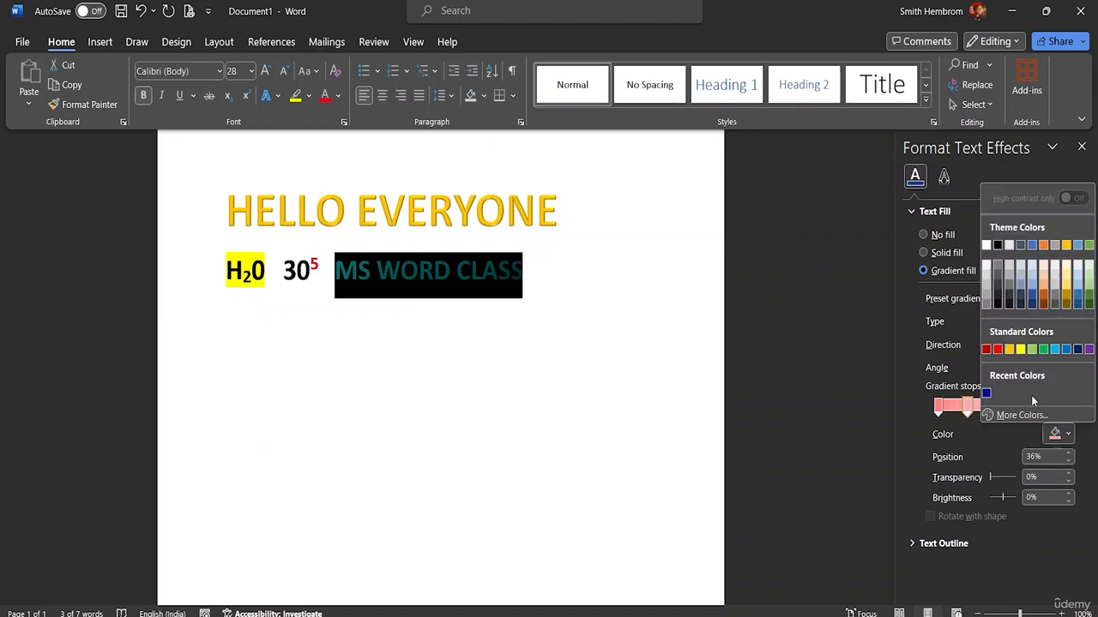
click(1022, 415)
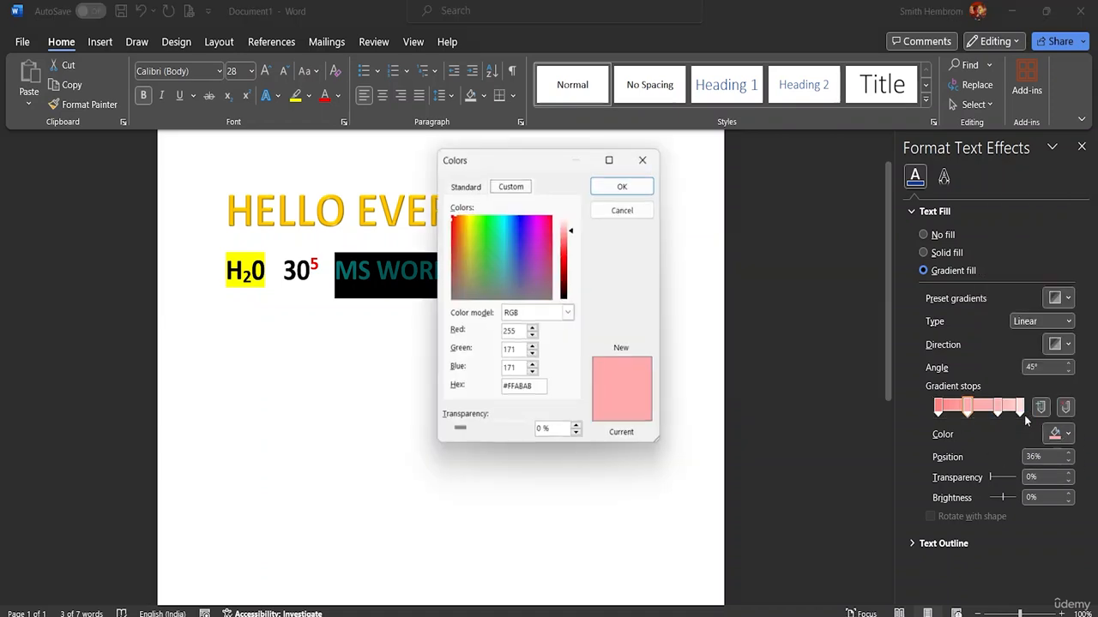
drag(453, 221, 445, 246)
click(454, 242)
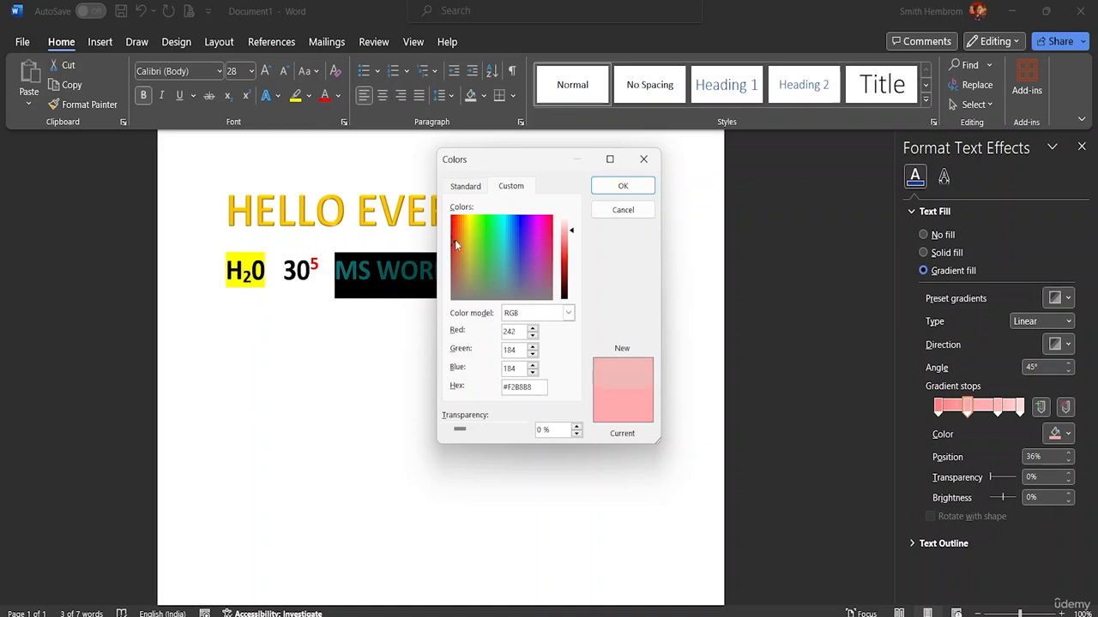
click(458, 234)
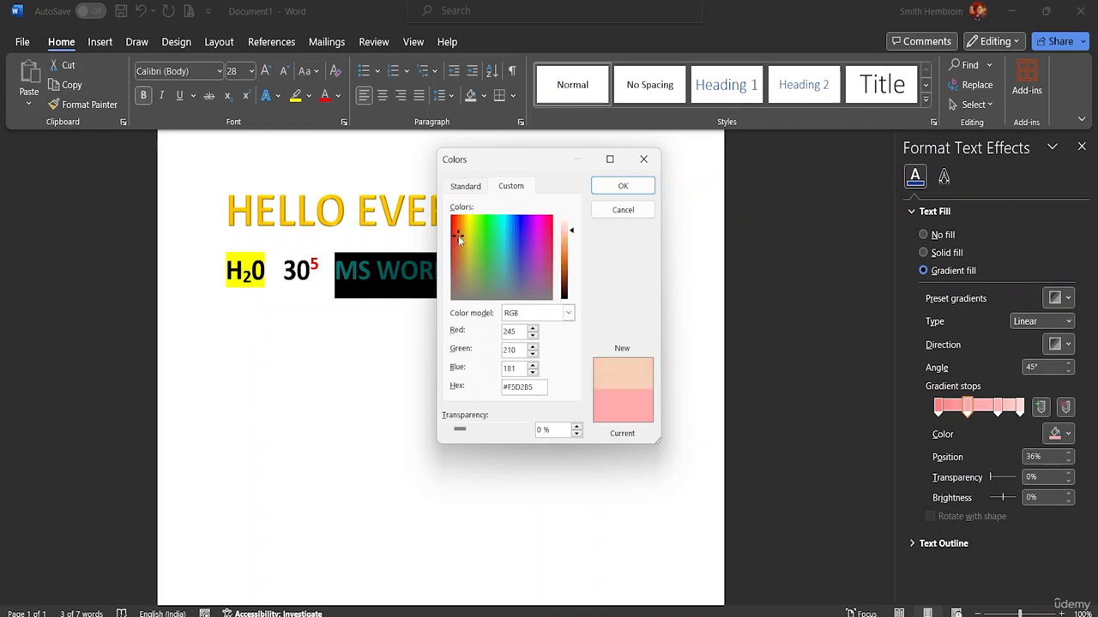
click(604, 188)
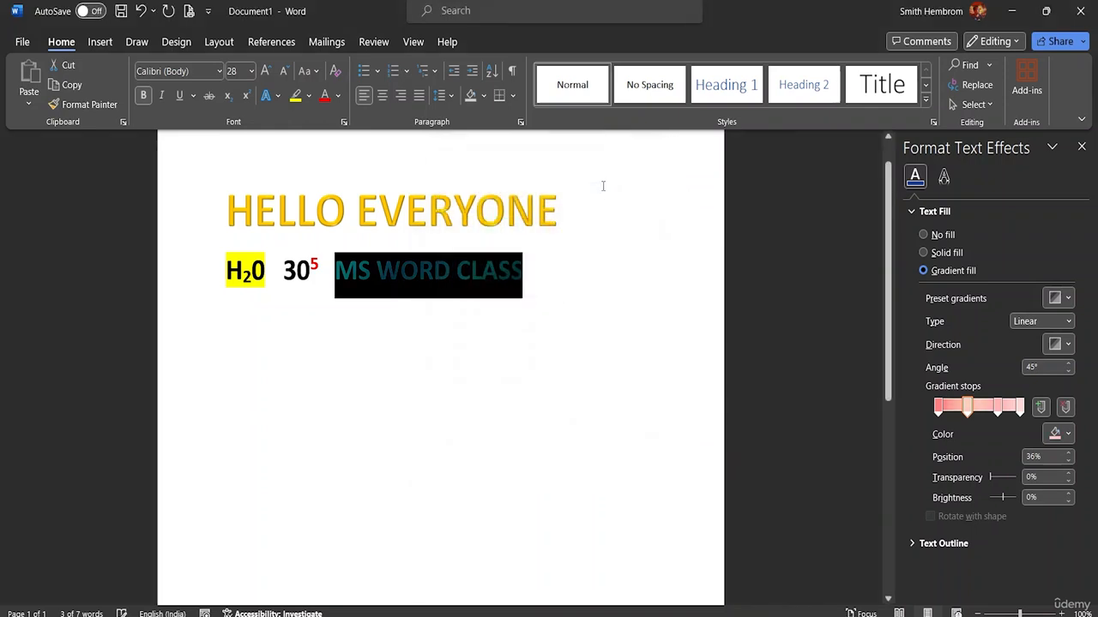
Set the gradient stop at 73% to a custom pale green color.
click(997, 408)
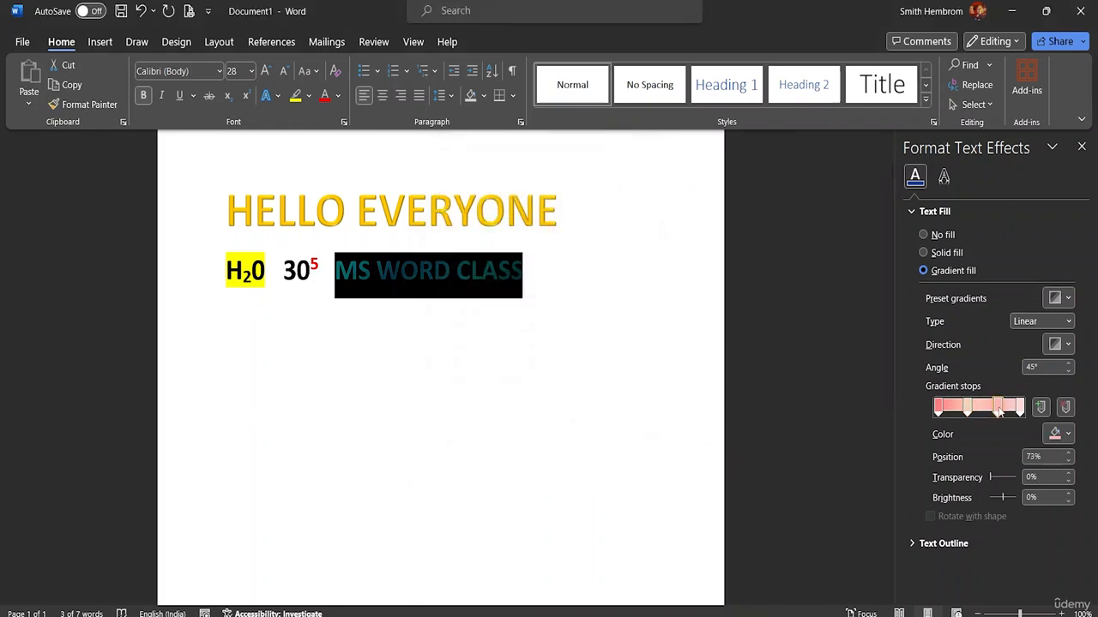
click(1067, 434)
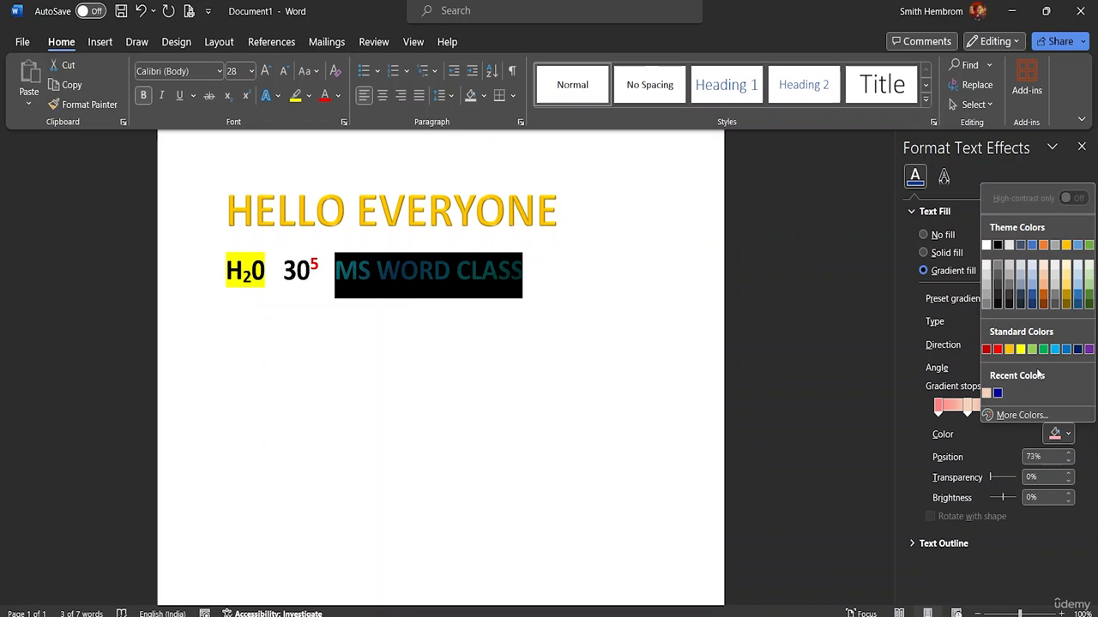
click(1020, 415)
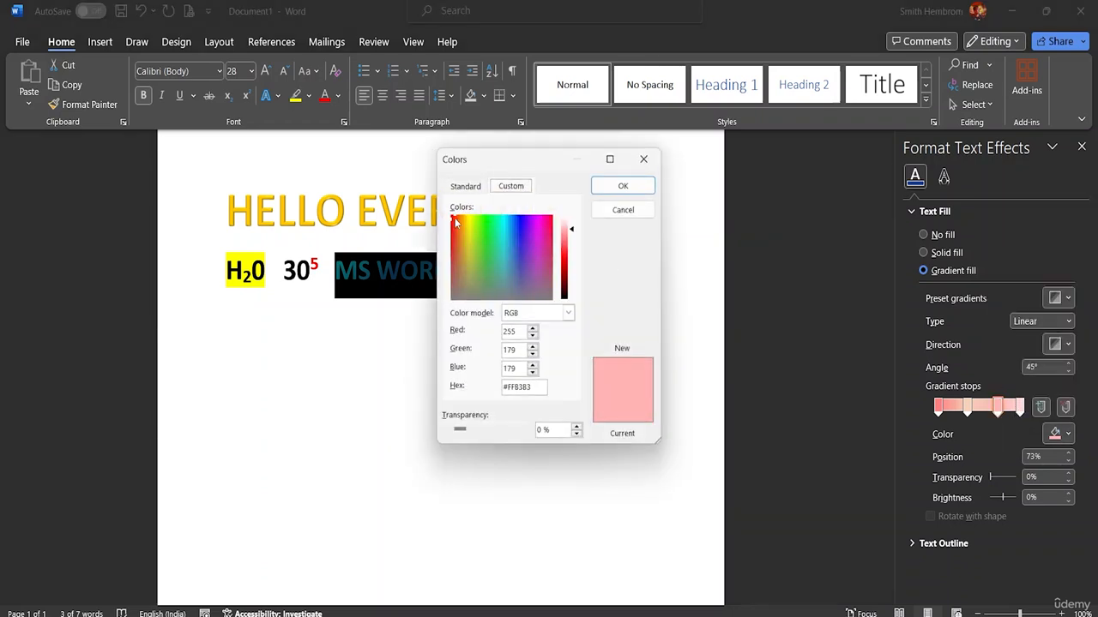
drag(453, 215, 476, 272)
click(623, 185)
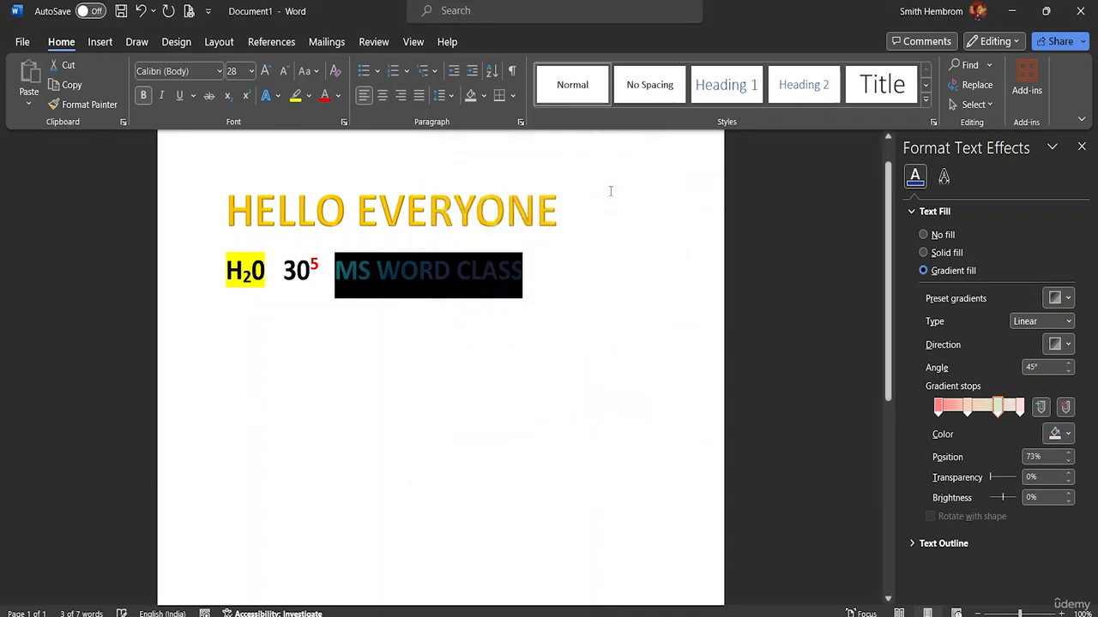
Set the gradient stop at 100% to the custom pale mint color #DDFDF2 and deselect the text.
click(1020, 410)
click(1057, 435)
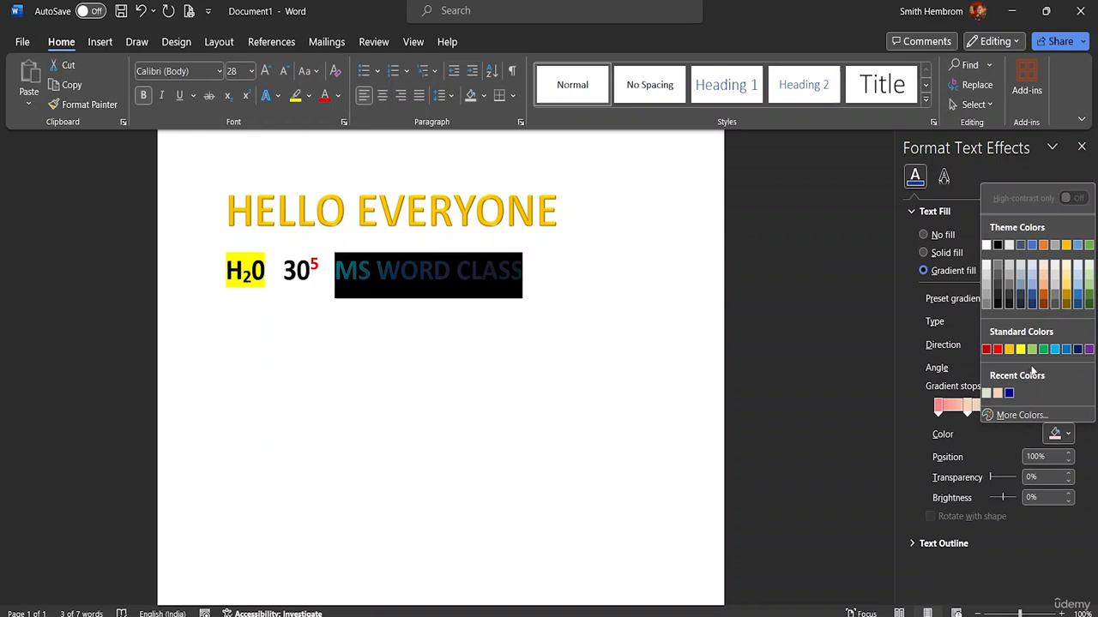
click(1042, 416)
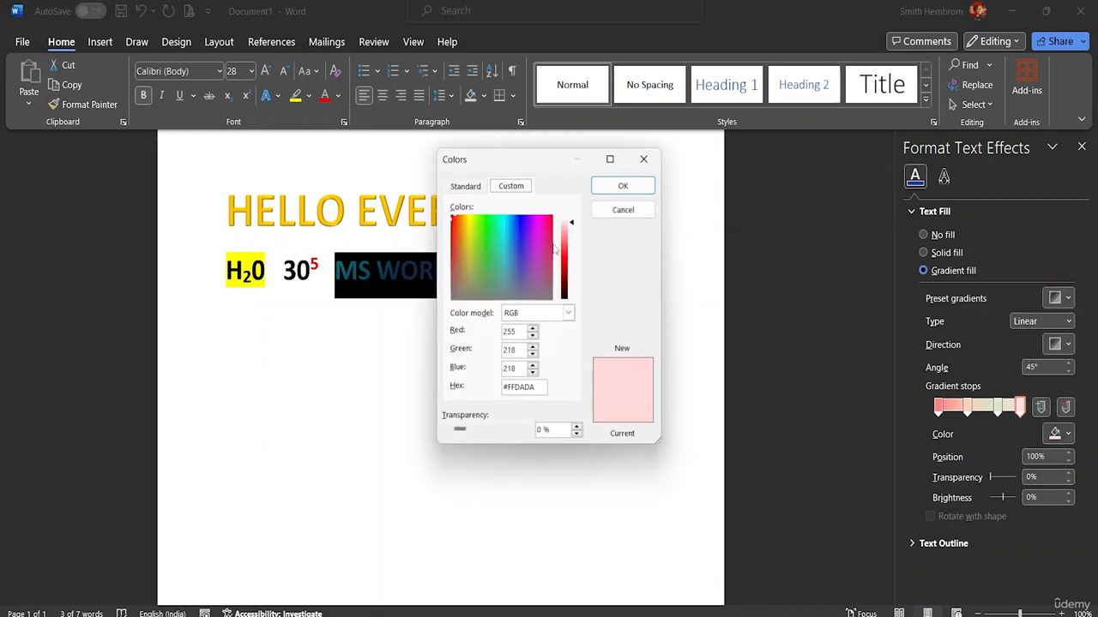
drag(451, 219, 495, 223)
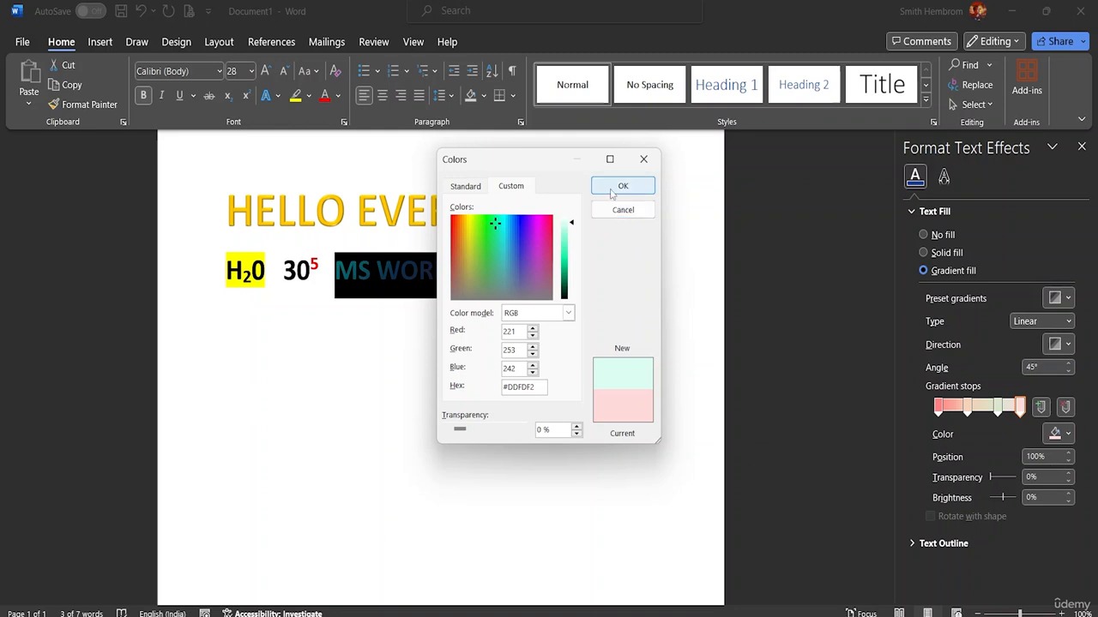
click(613, 186)
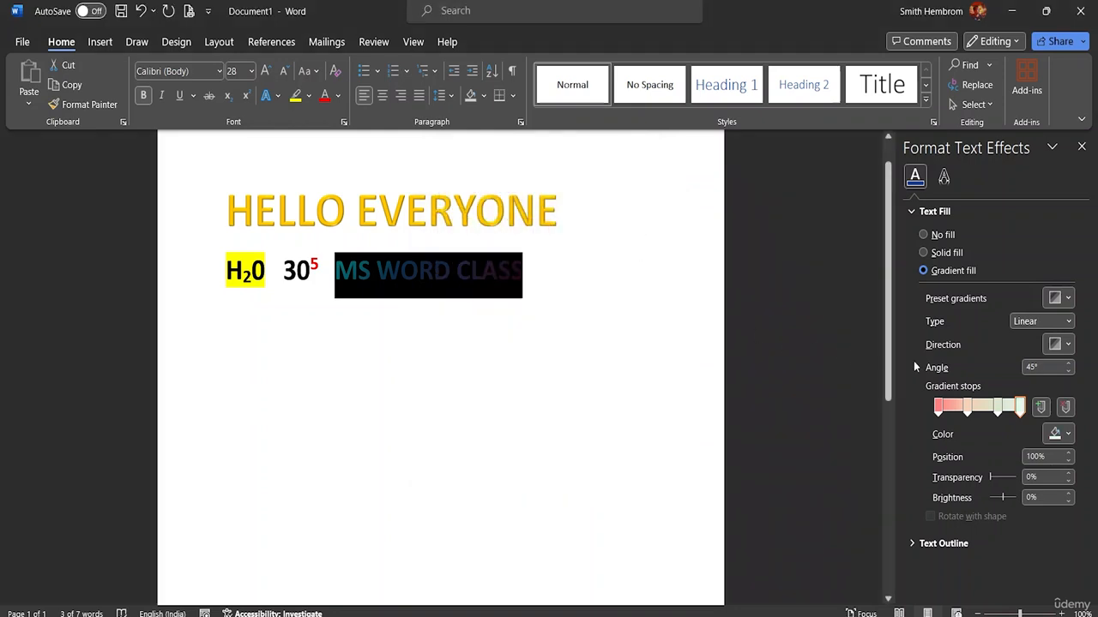
click(532, 273)
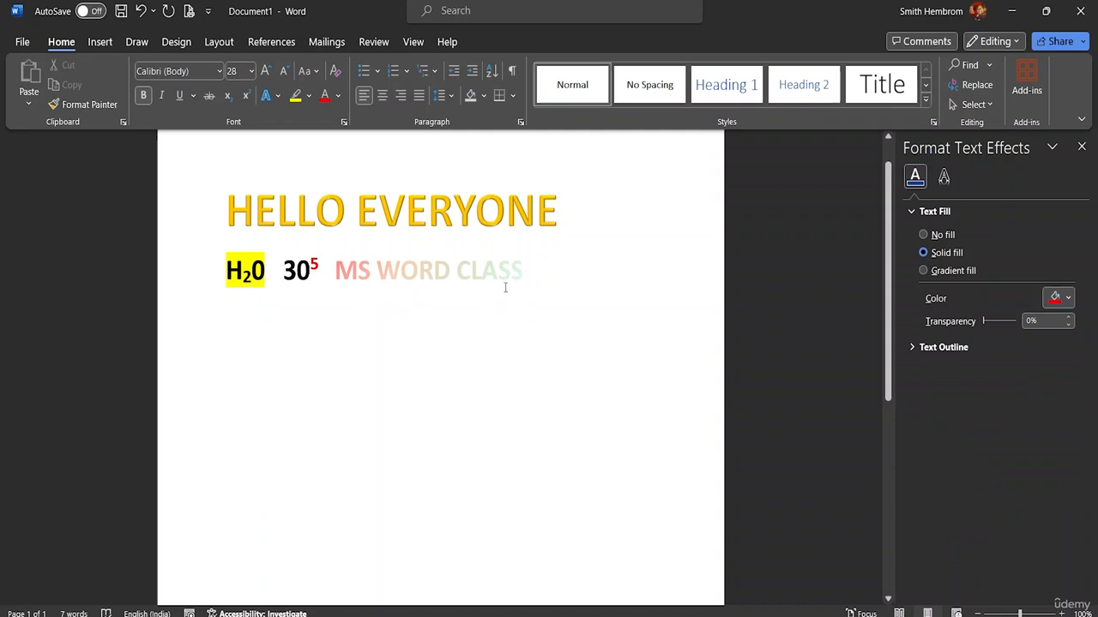
drag(528, 271, 334, 272)
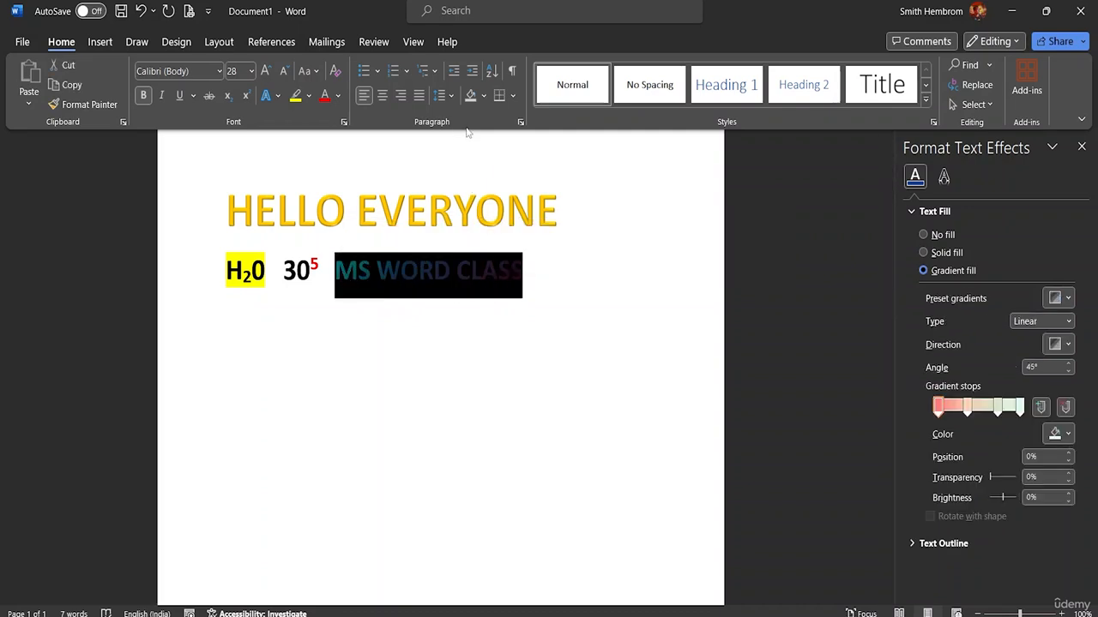
click(98, 41)
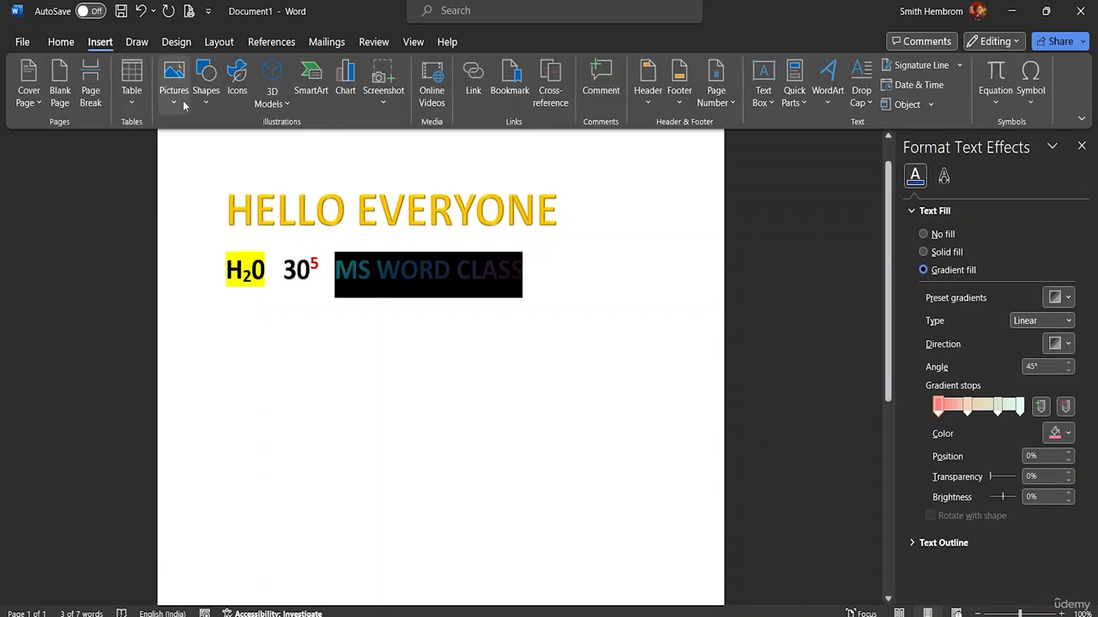
click(61, 41)
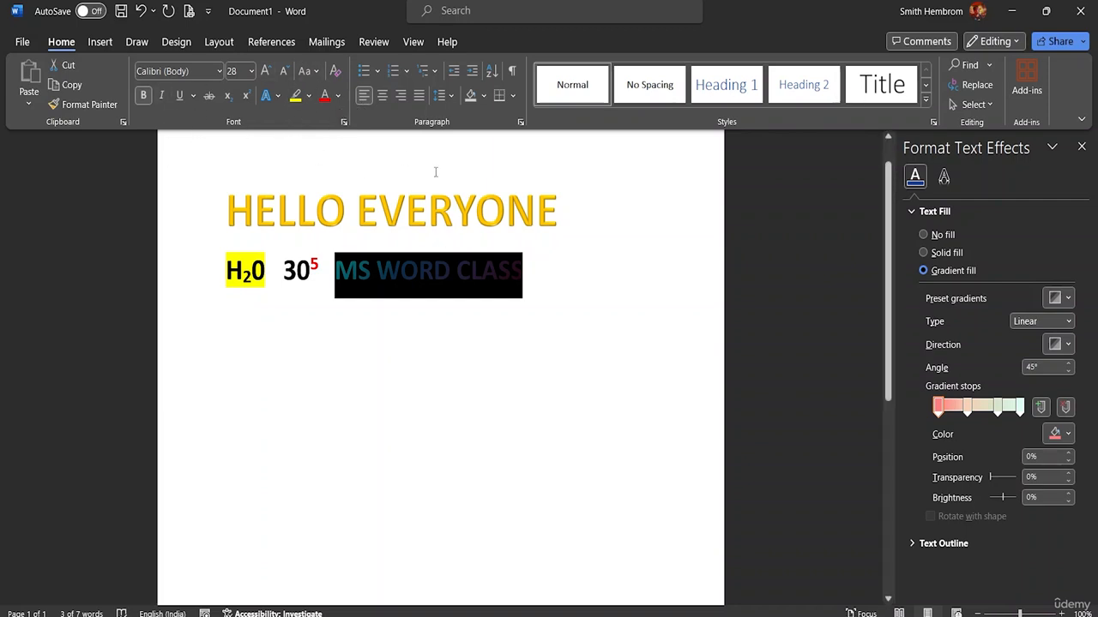
click(521, 282)
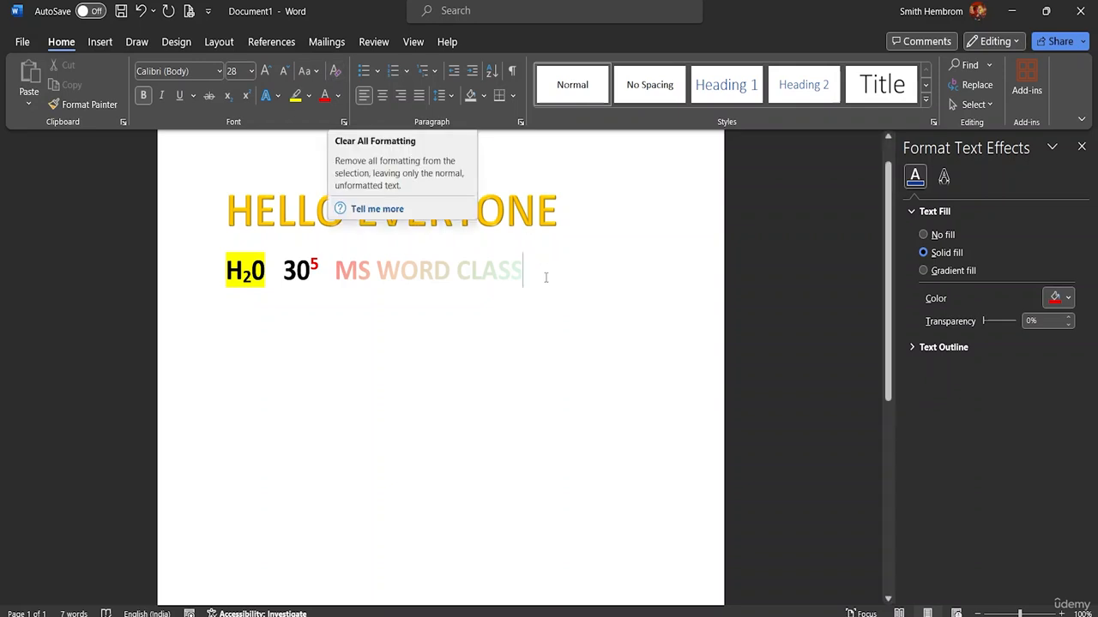
Clear all formatting from MS WORD CLASS on the second line and deselect it.
drag(523, 273, 335, 273)
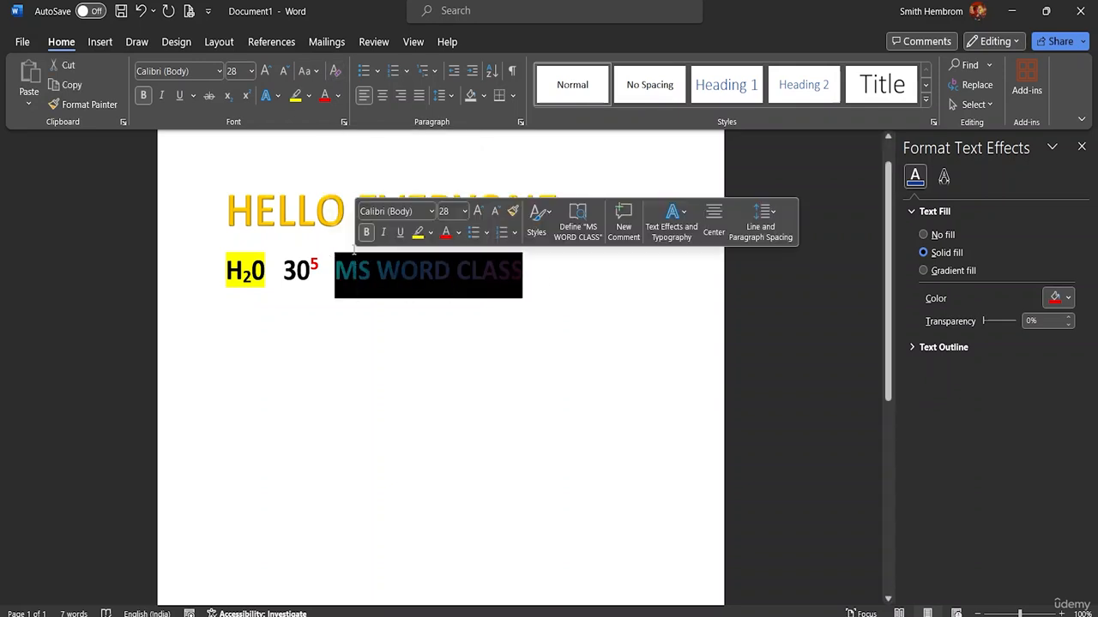
click(334, 72)
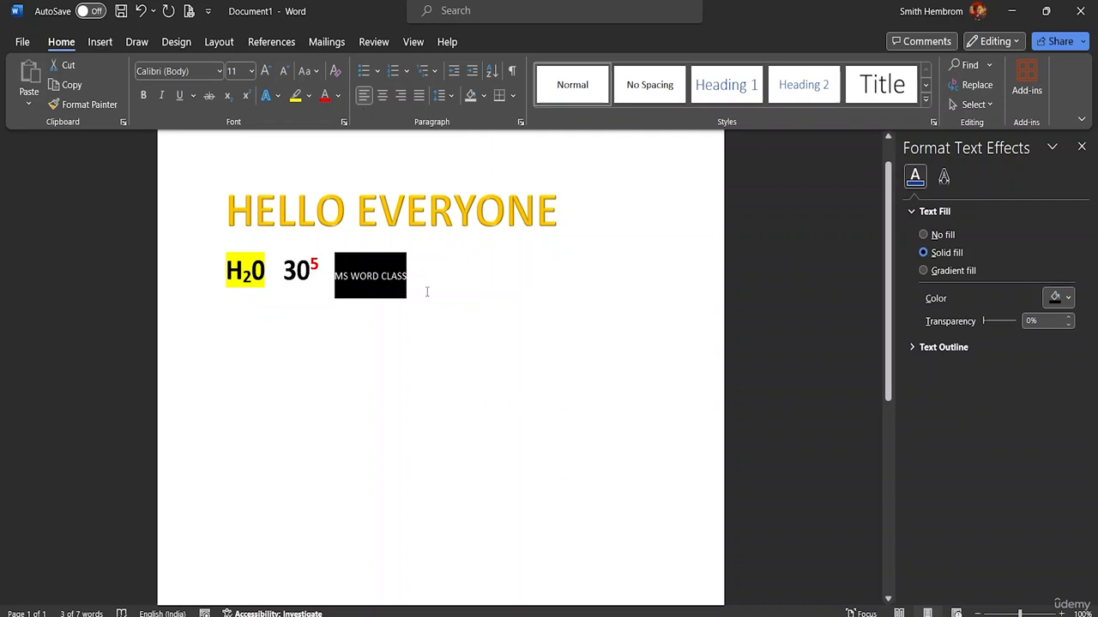
click(412, 341)
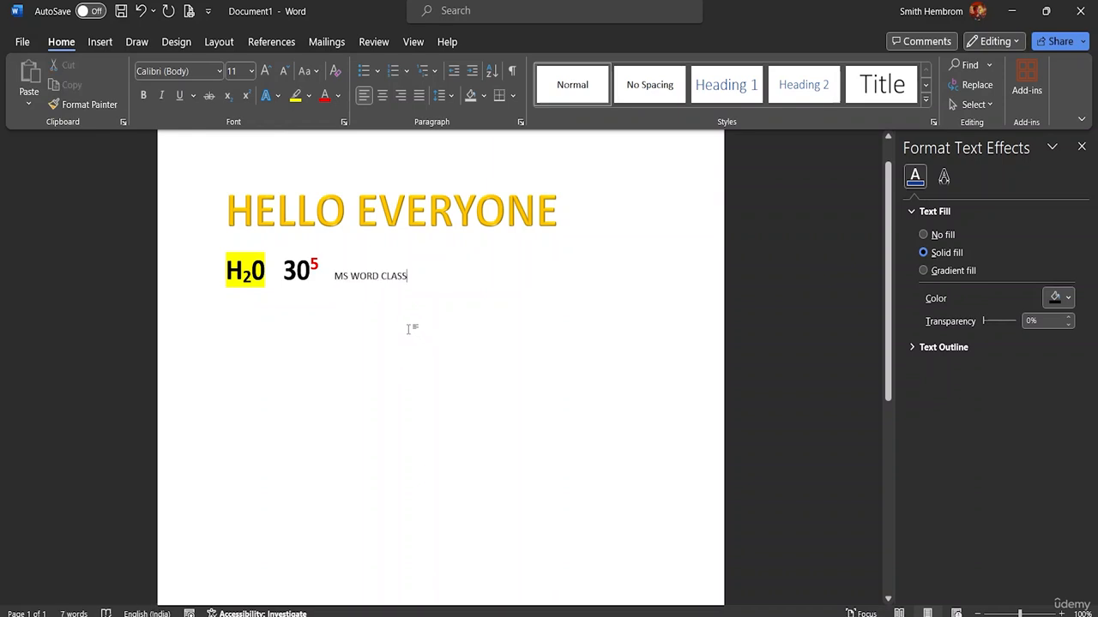
Undo the clearing of formatting on MS WORD CLASS.
drag(424, 273, 331, 275)
click(345, 275)
drag(408, 277, 343, 276)
key(ctrl+z)
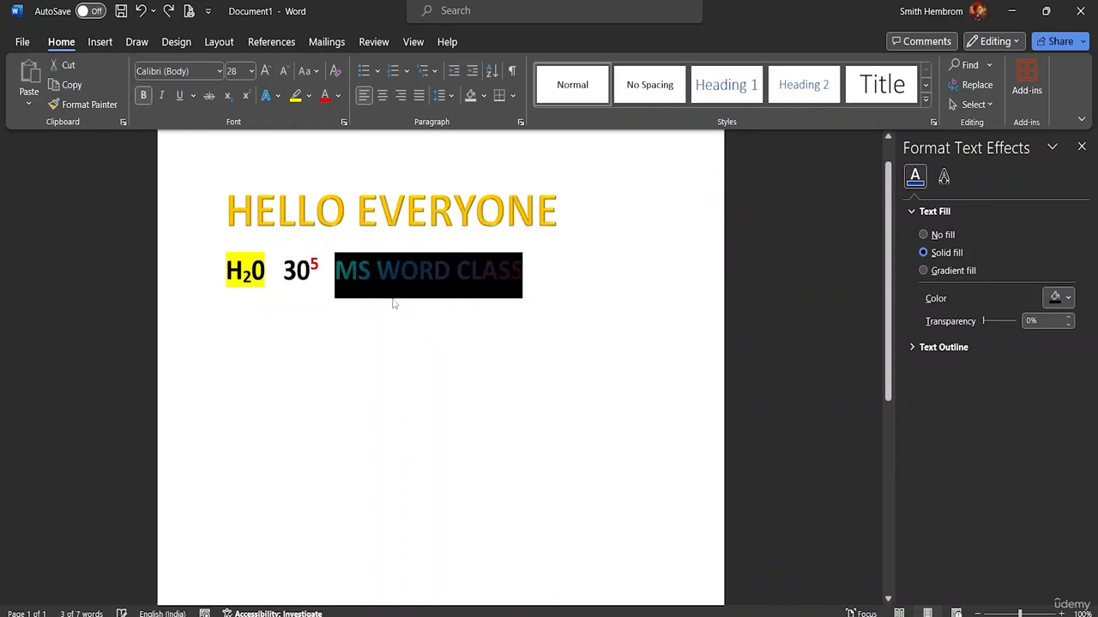
Start a new line below the second line and enter One there.
click(526, 326)
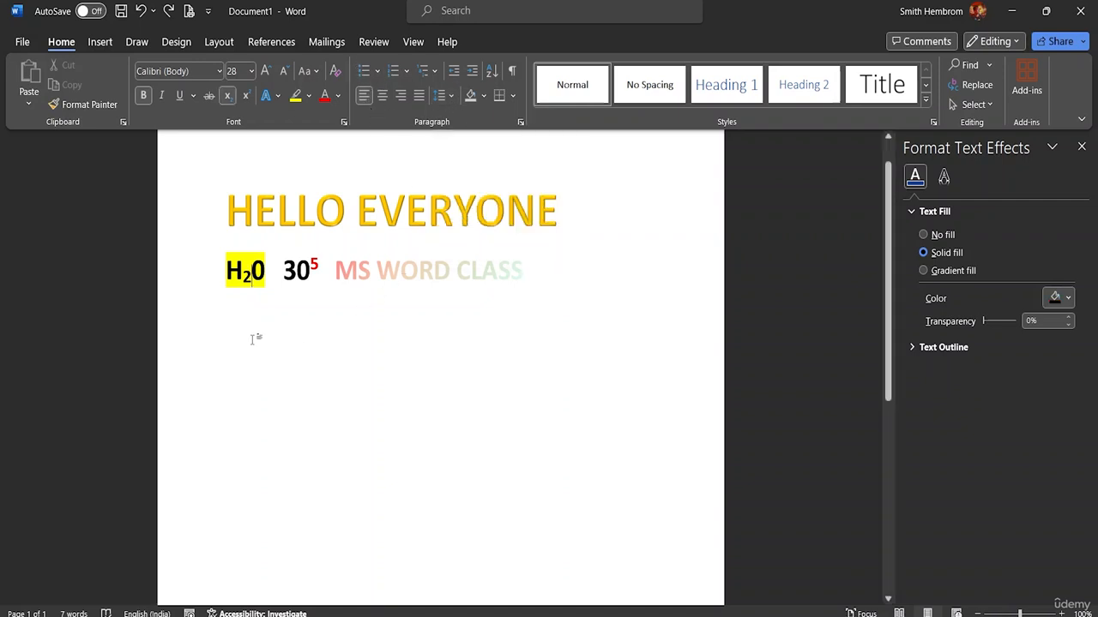
key(Return)
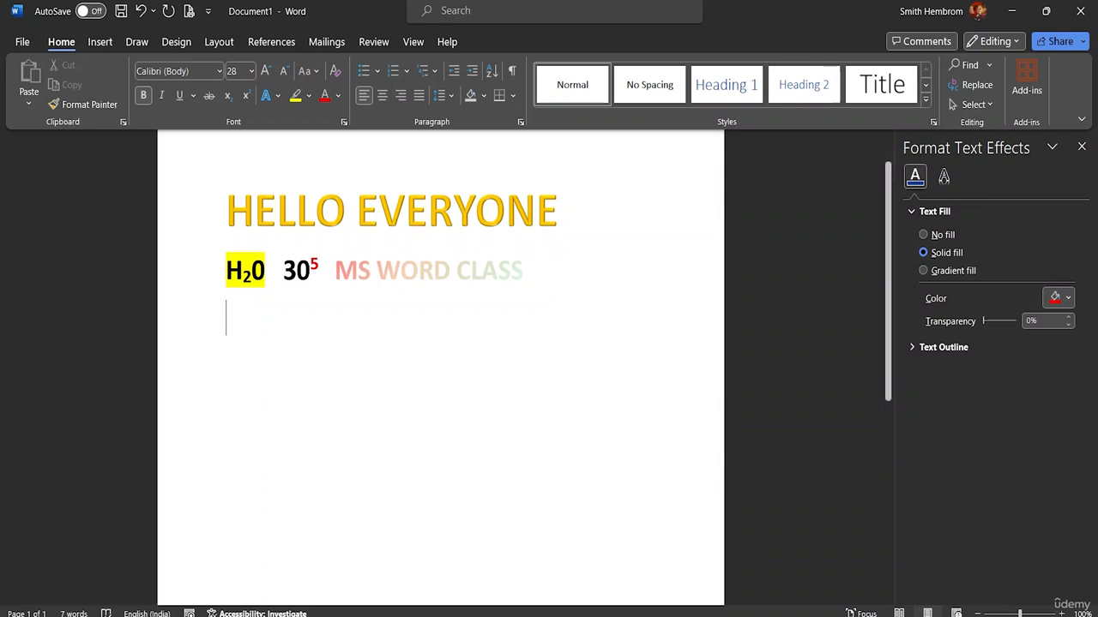
text(One)
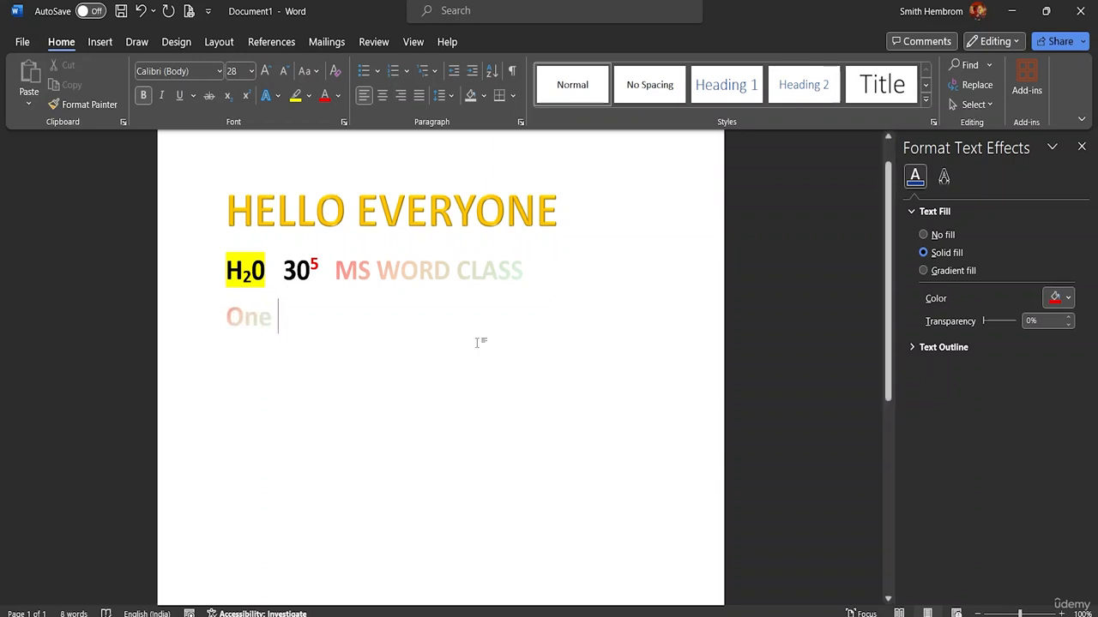
Change the font color of One to a dark shade of the black theme color and deselect it.
double_click(259, 327)
click(338, 96)
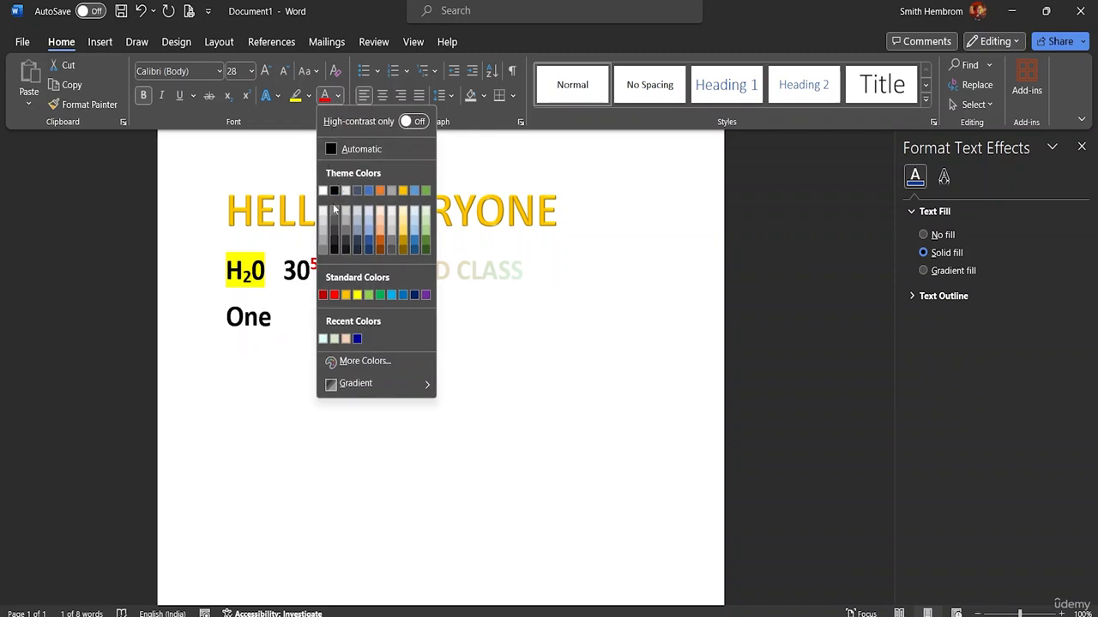
click(334, 246)
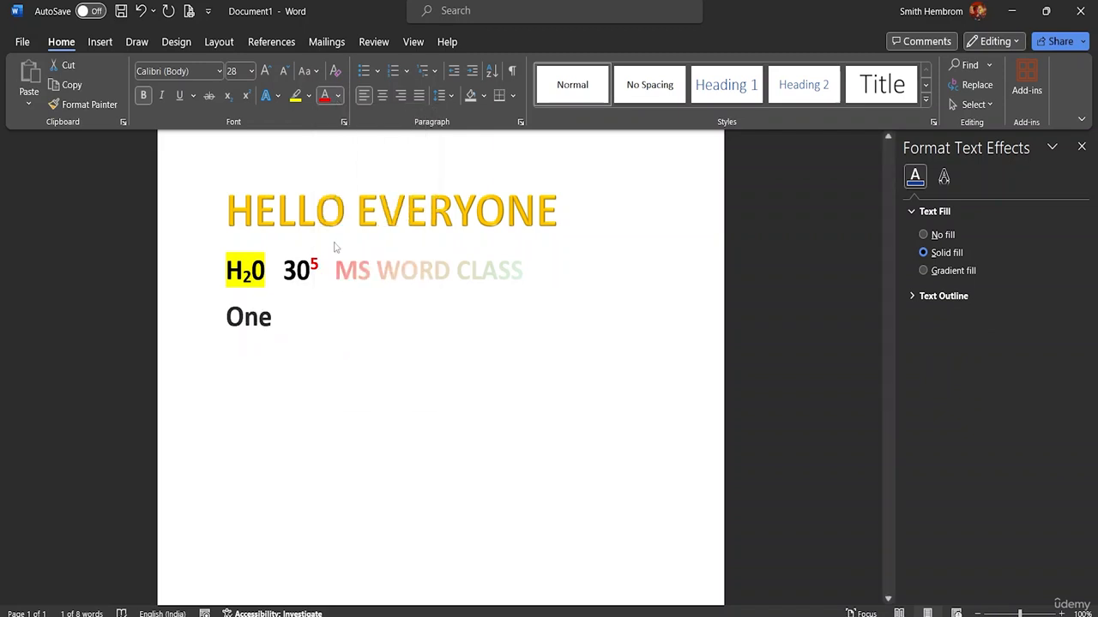
click(295, 318)
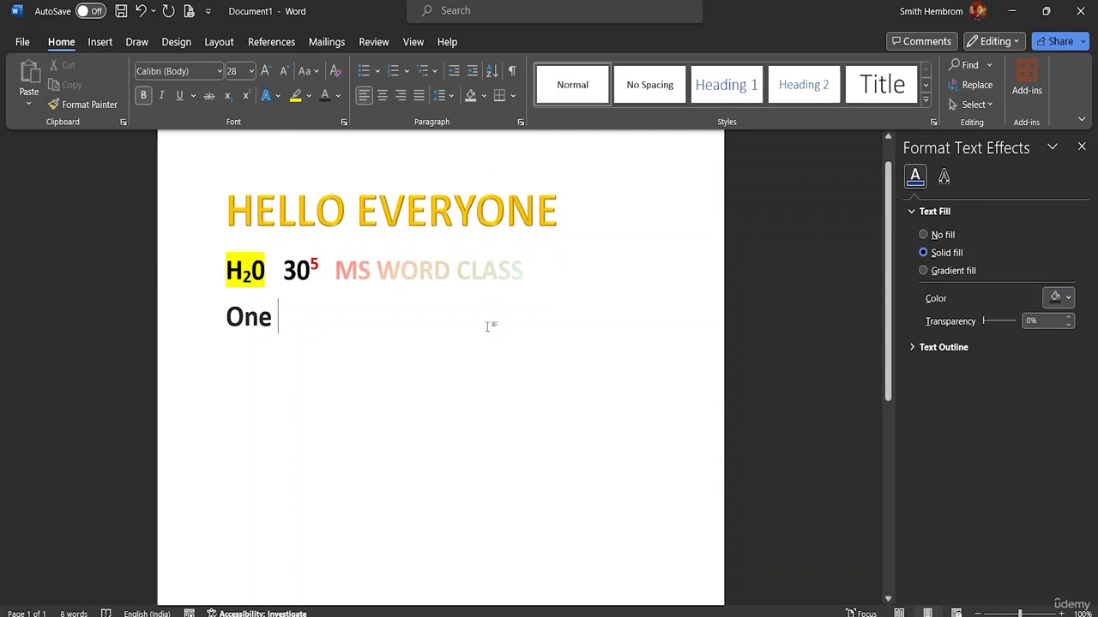
Enter Two and Three on separate lines below One.
key(Return)
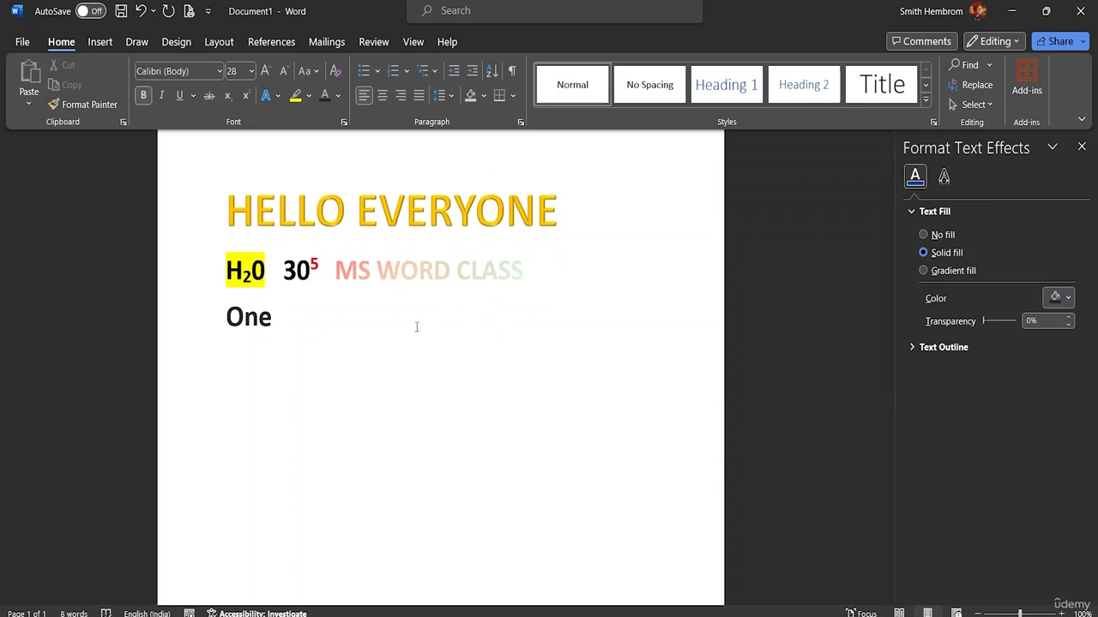
text(Te)
key(BackSpace)
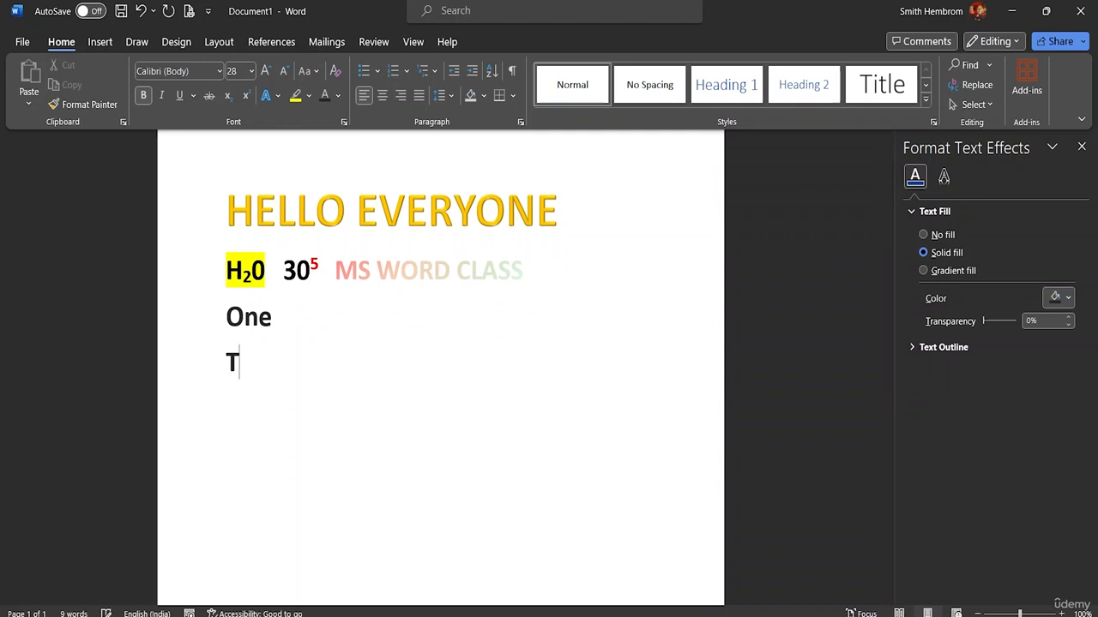
text(wo)
key(Return)
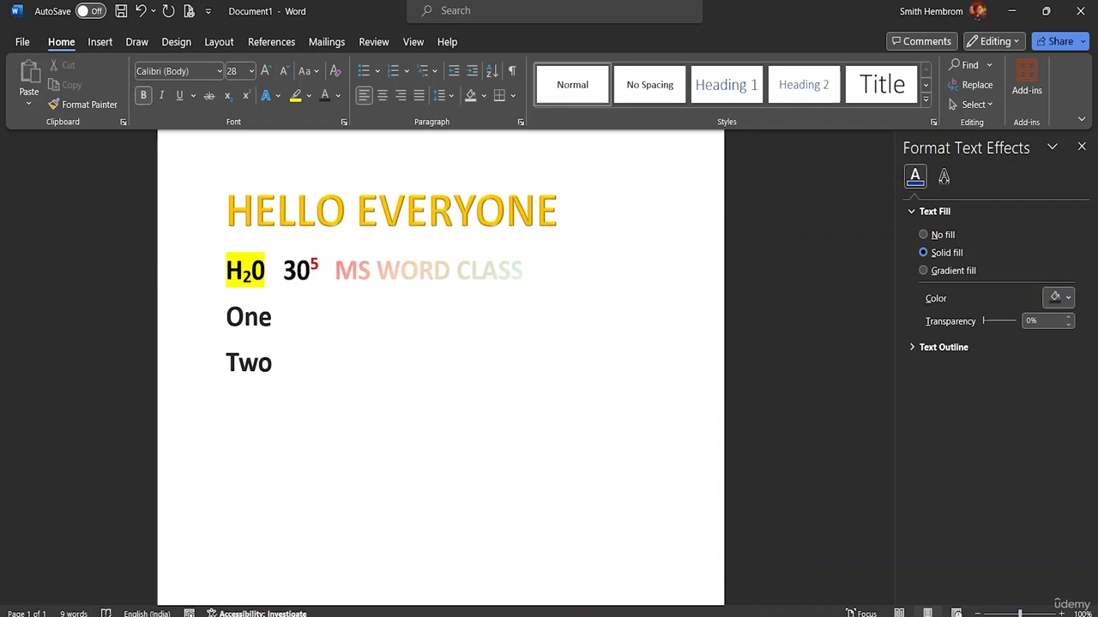
text(Three)
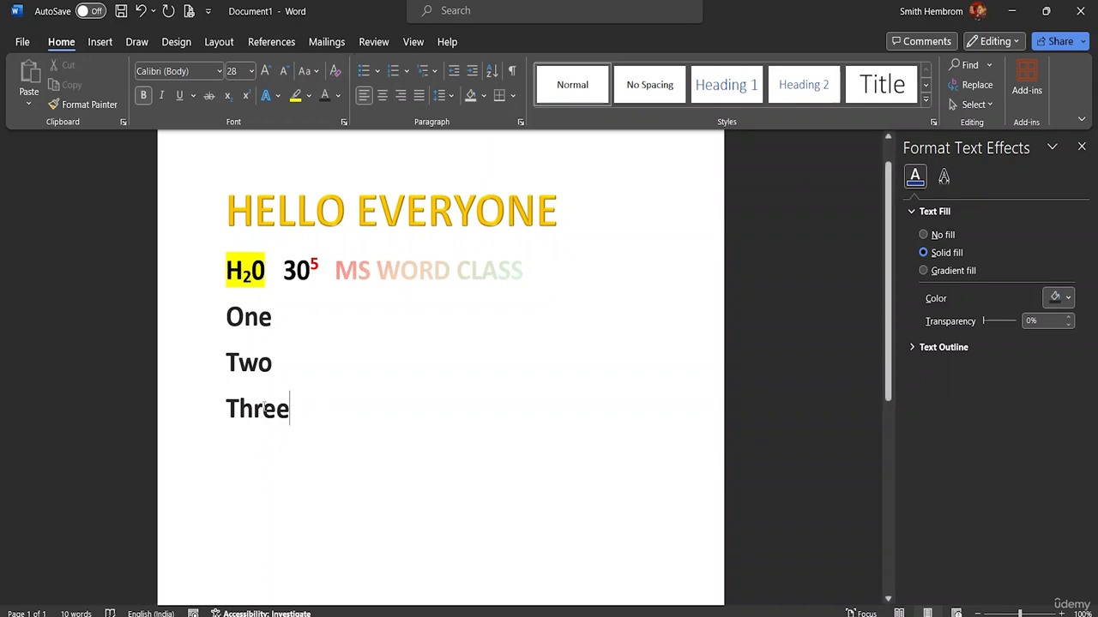
Apply the multicolored cross bullet to the lines One, Two and Three.
drag(264, 410, 215, 317)
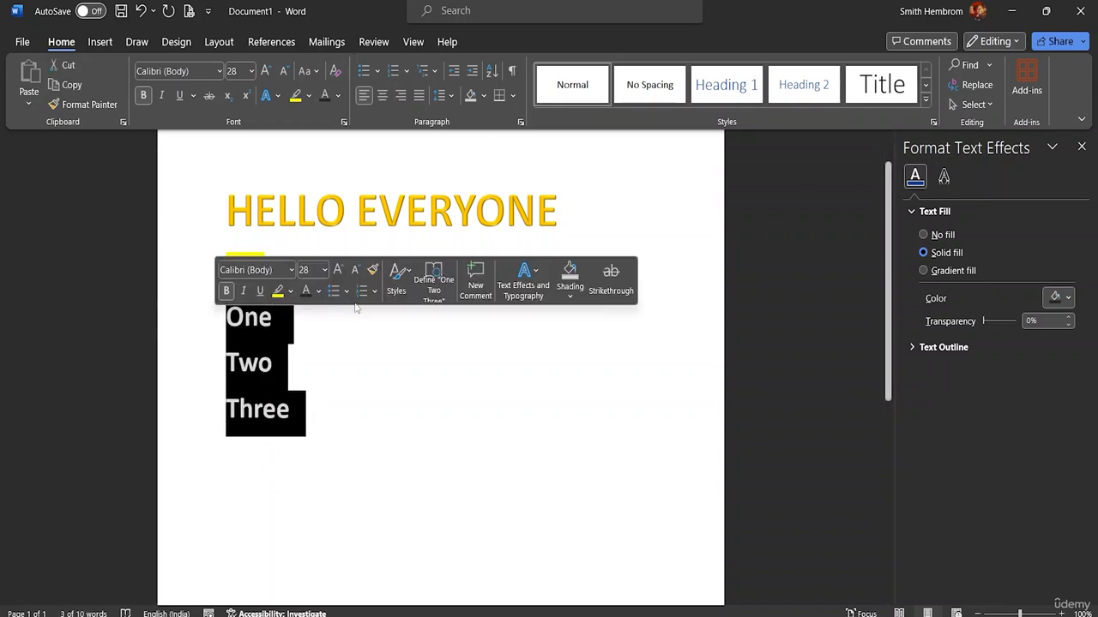
click(376, 71)
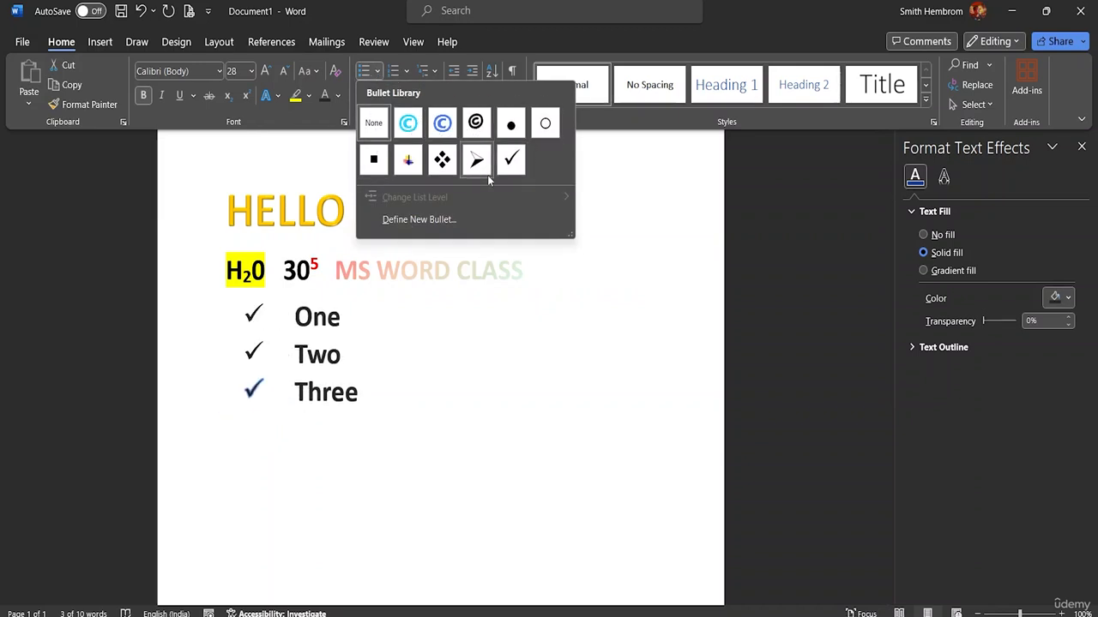
click(410, 167)
click(399, 391)
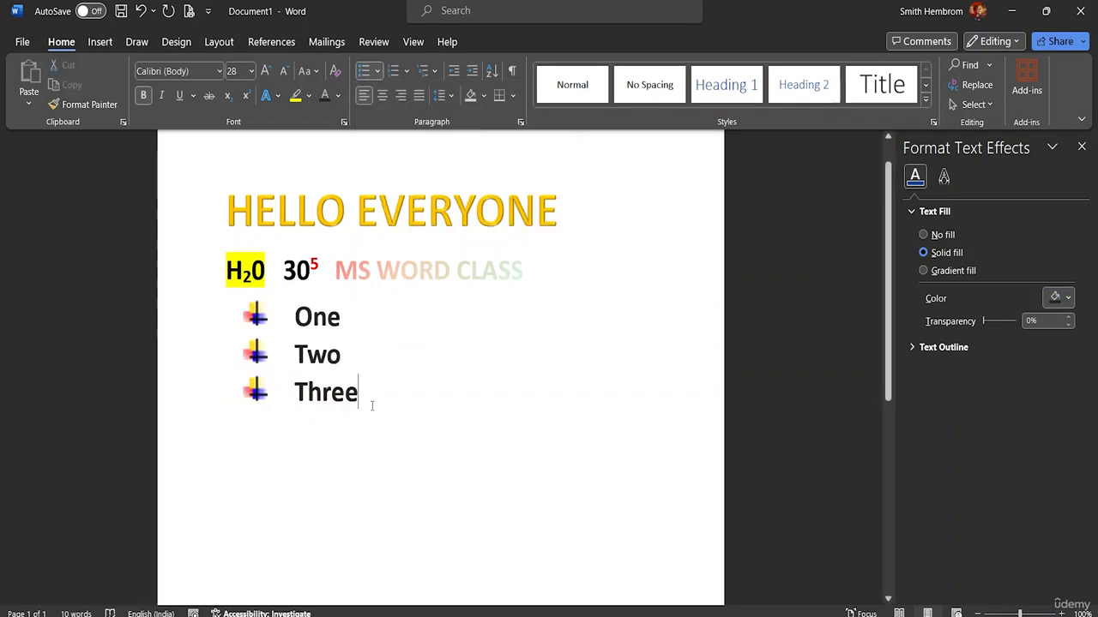
Check the bullet options for the lines One, Two and Three, and number them in the 1st., 2nd., 3rd. format.
drag(372, 406, 360, 310)
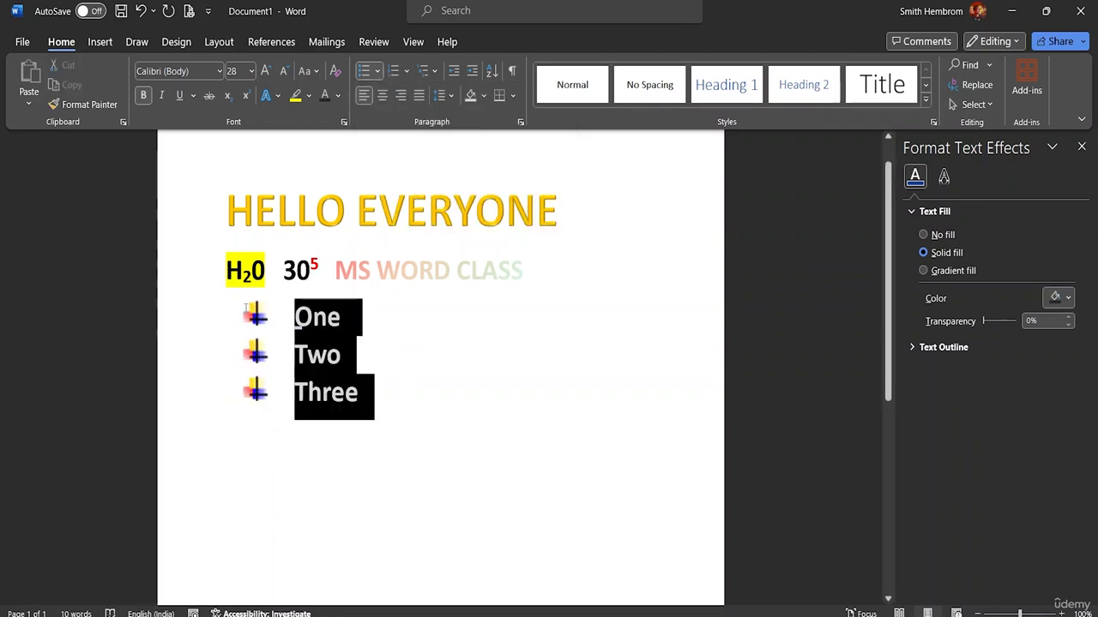
click(377, 72)
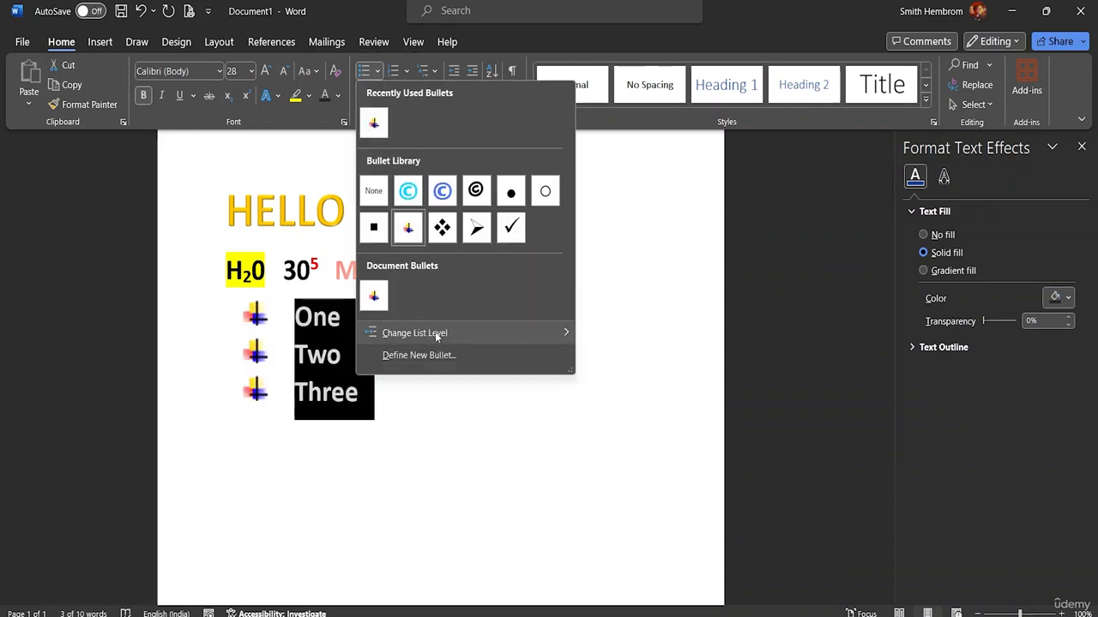
mouse_move(435, 333)
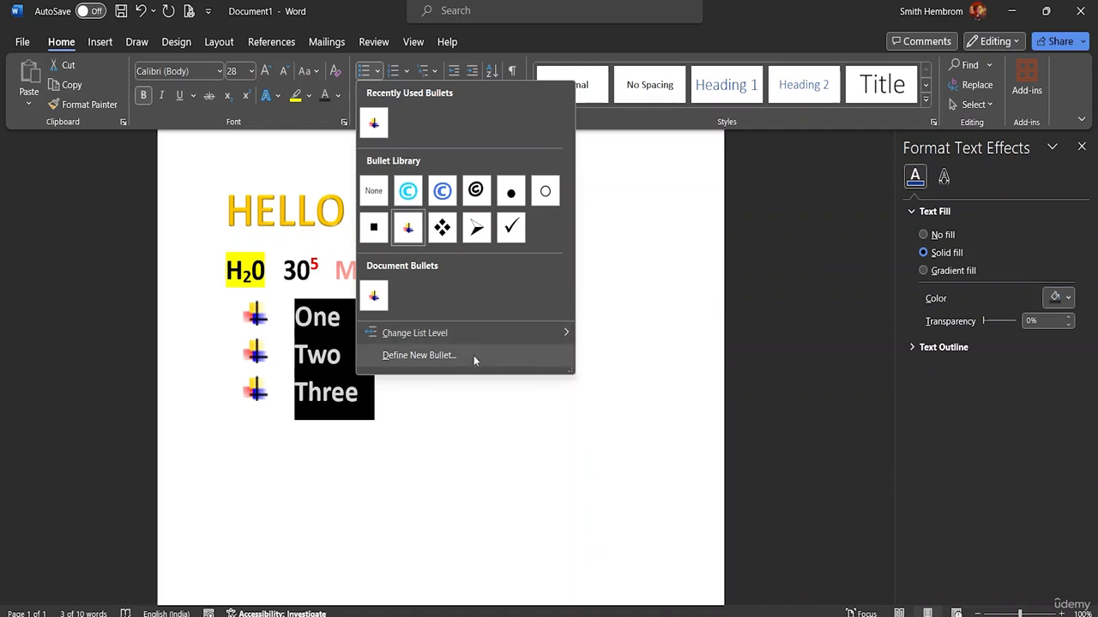
click(407, 73)
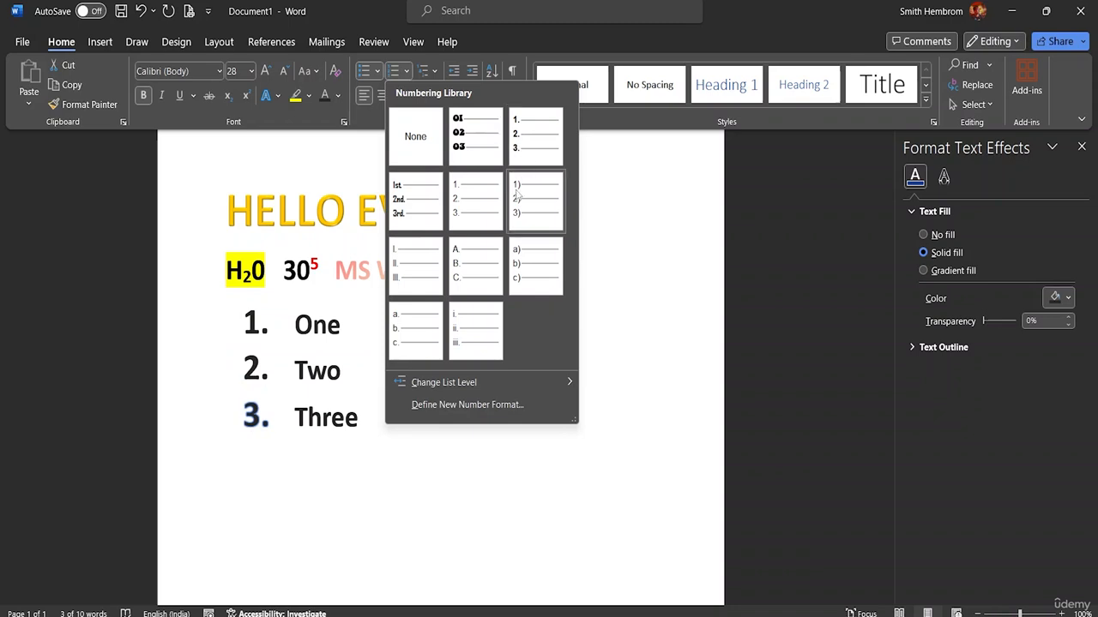
click(425, 213)
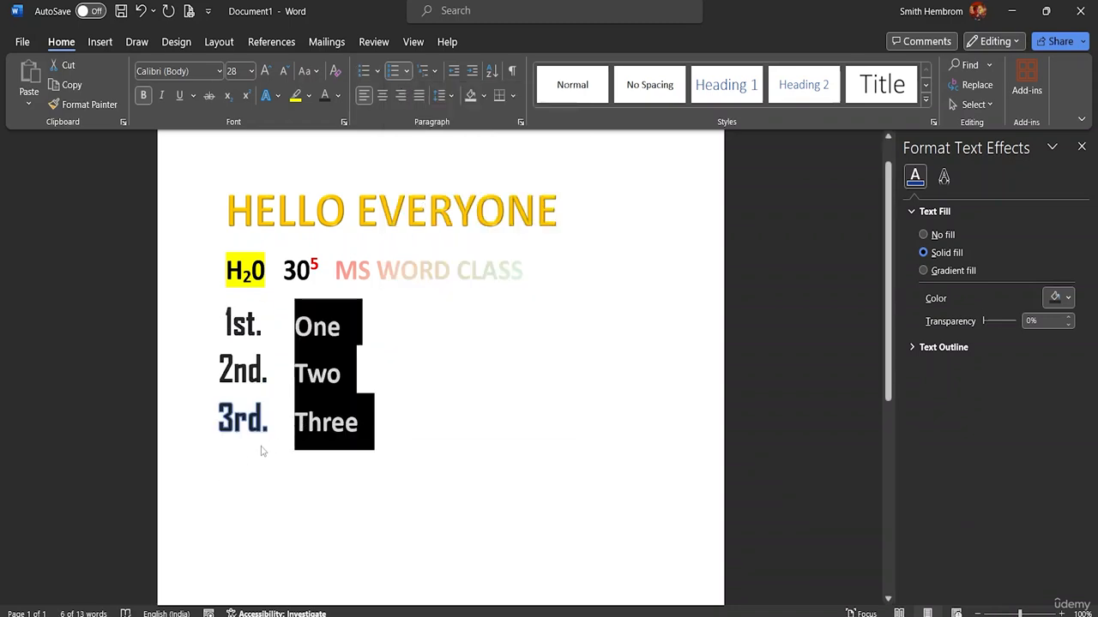
click(271, 422)
click(374, 426)
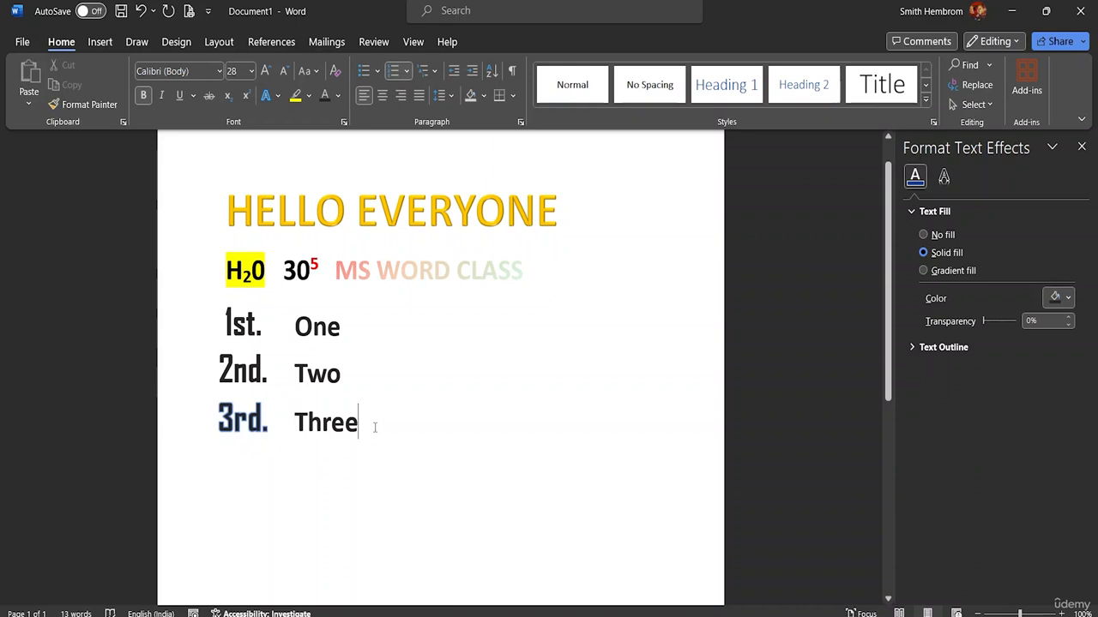
Undo the ordinal numbering on the lines One, Two and Three.
drag(374, 427, 236, 434)
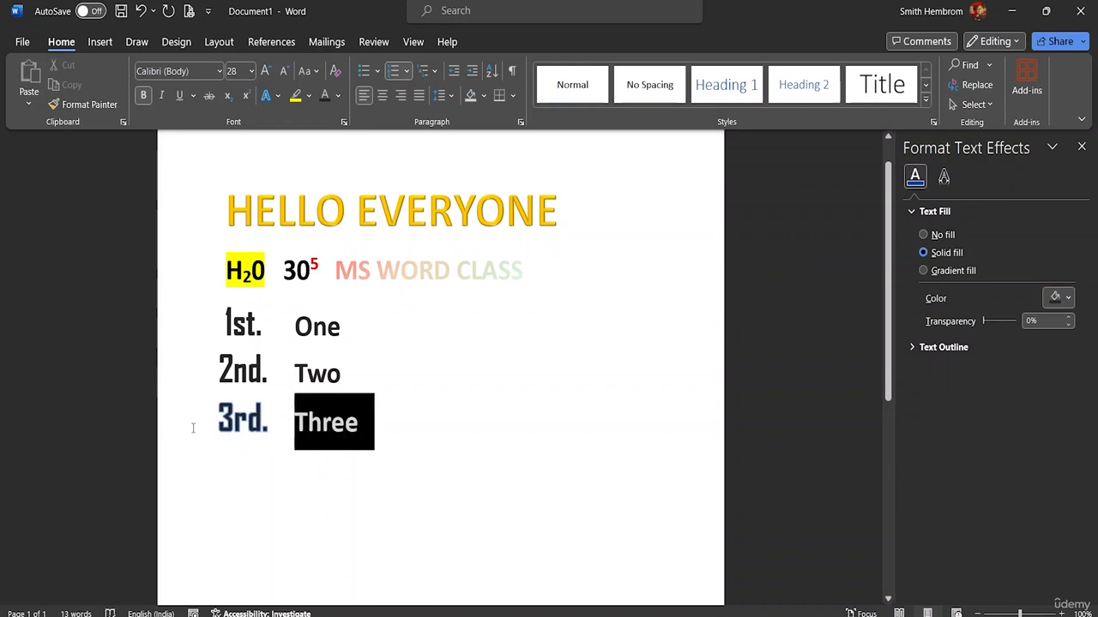
click(412, 443)
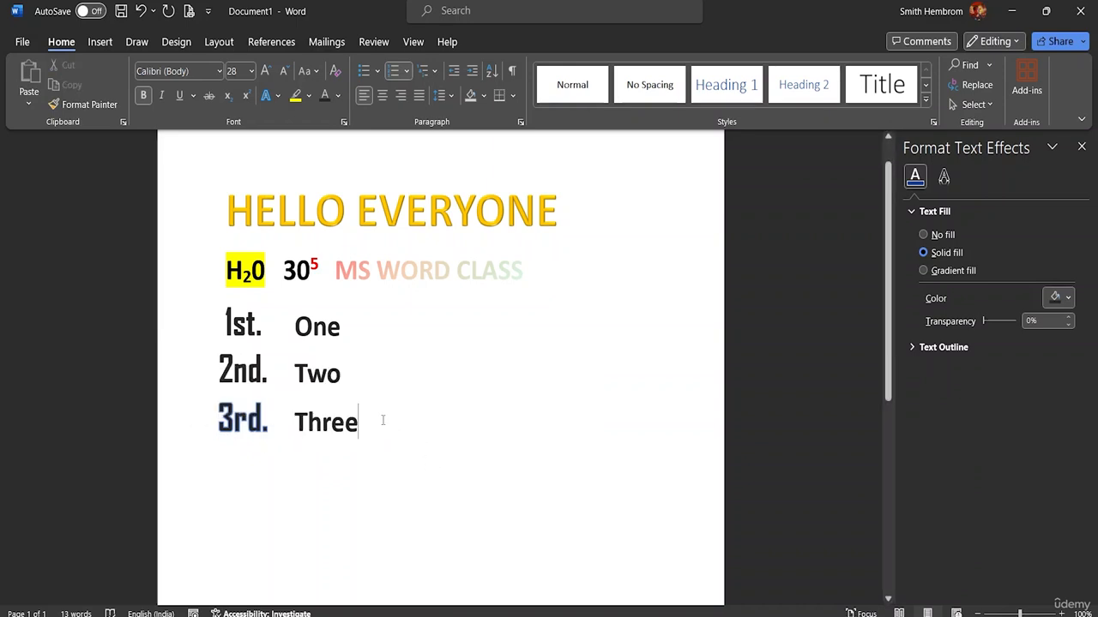
key(ctrl+z)
click(414, 402)
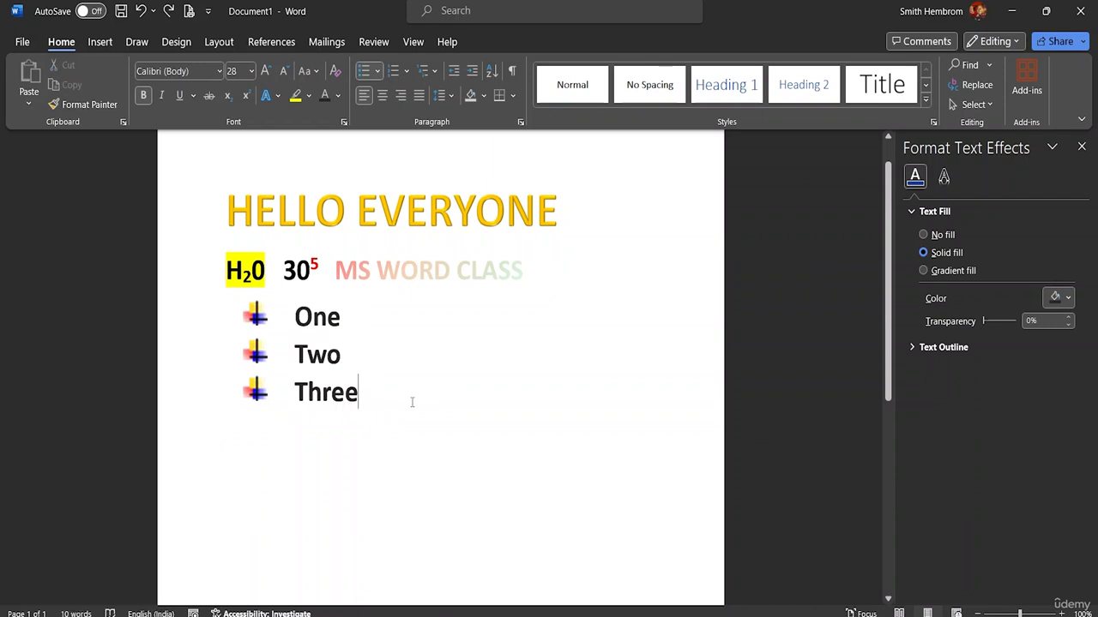
Review the multilevel list formats offered for the bulleted lines and close the gallery without applying one.
click(435, 72)
mouse_move(494, 263)
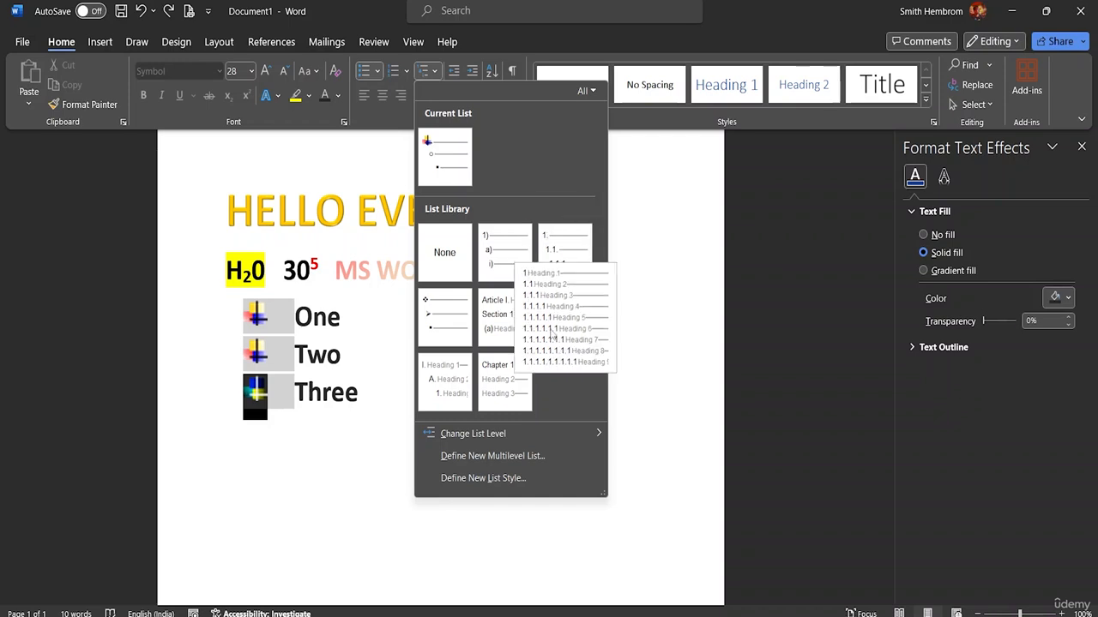
mouse_move(498, 333)
mouse_move(510, 385)
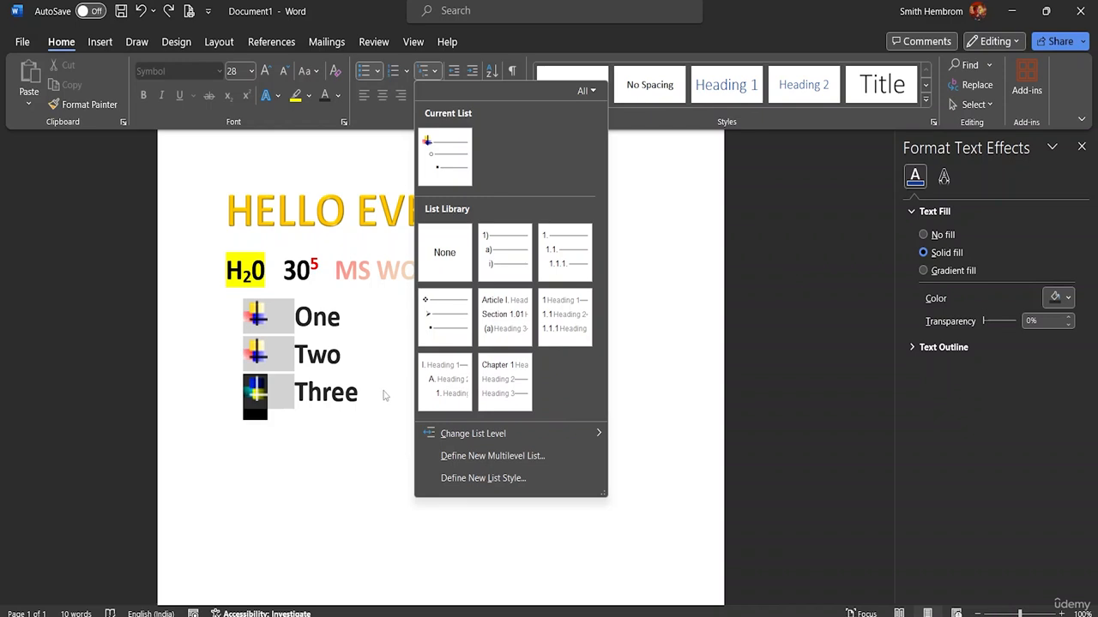
click(371, 310)
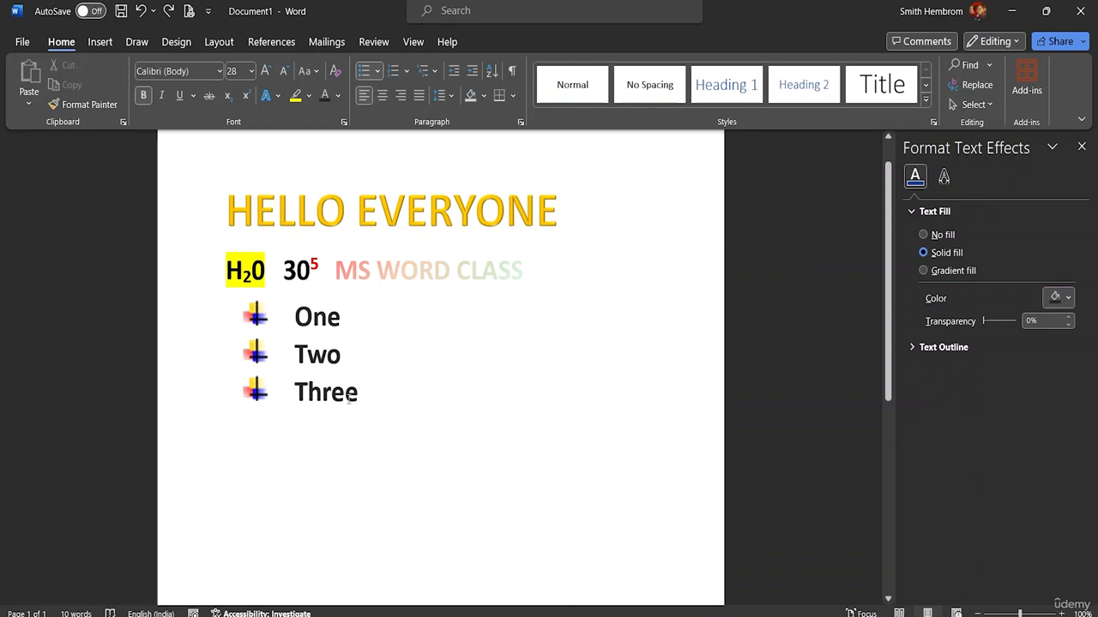
Try center and right alignment on the bulleted lines One, Two and Three.
drag(359, 395, 294, 314)
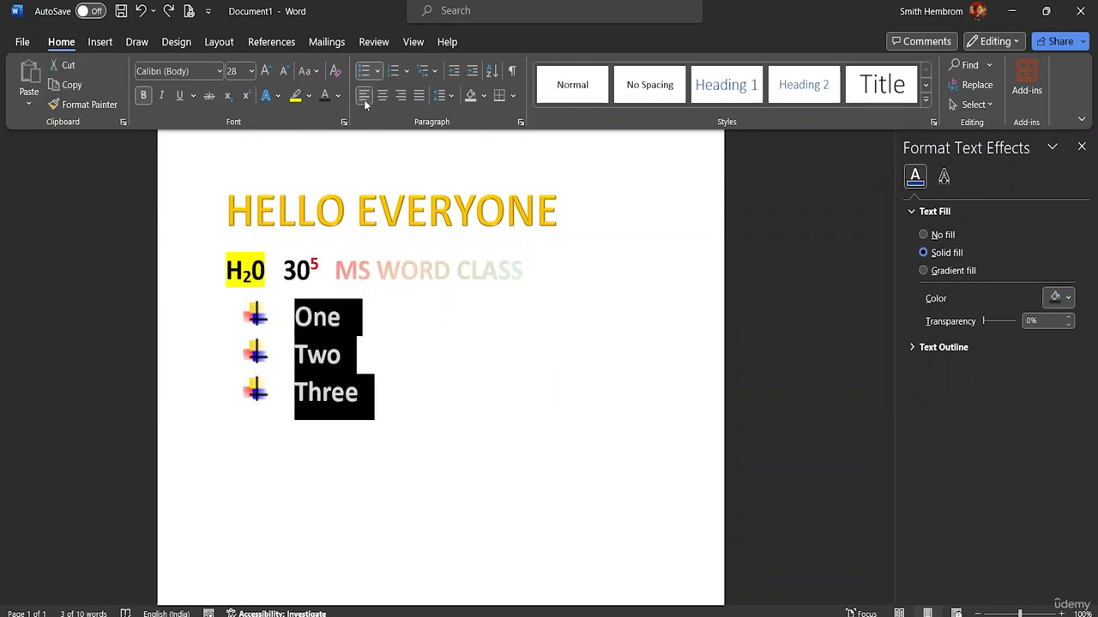
key(shift+Down)
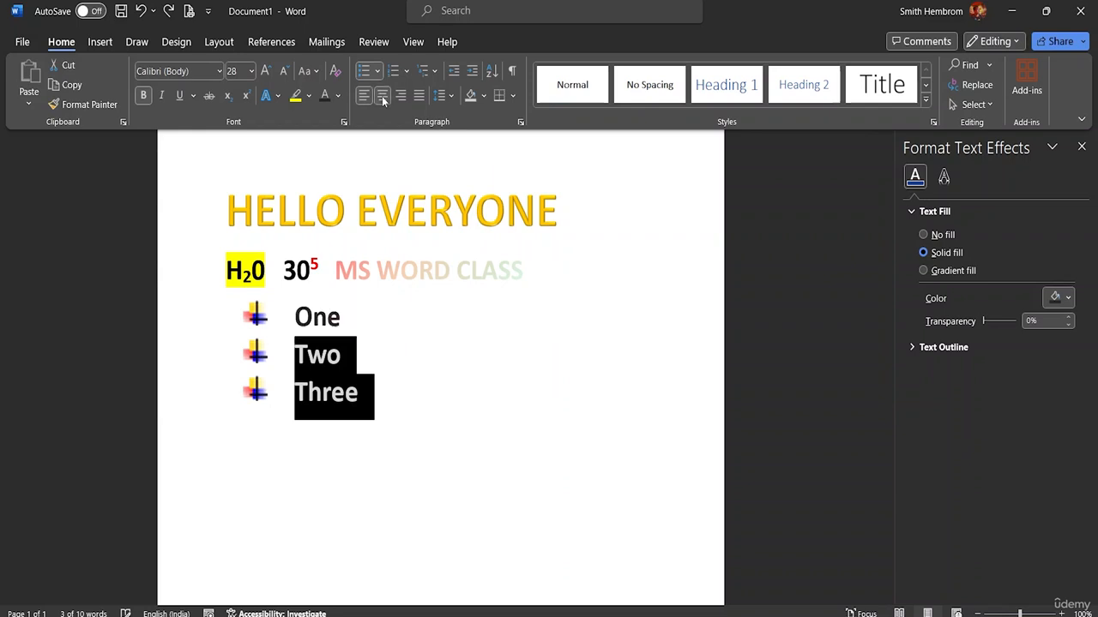
click(383, 99)
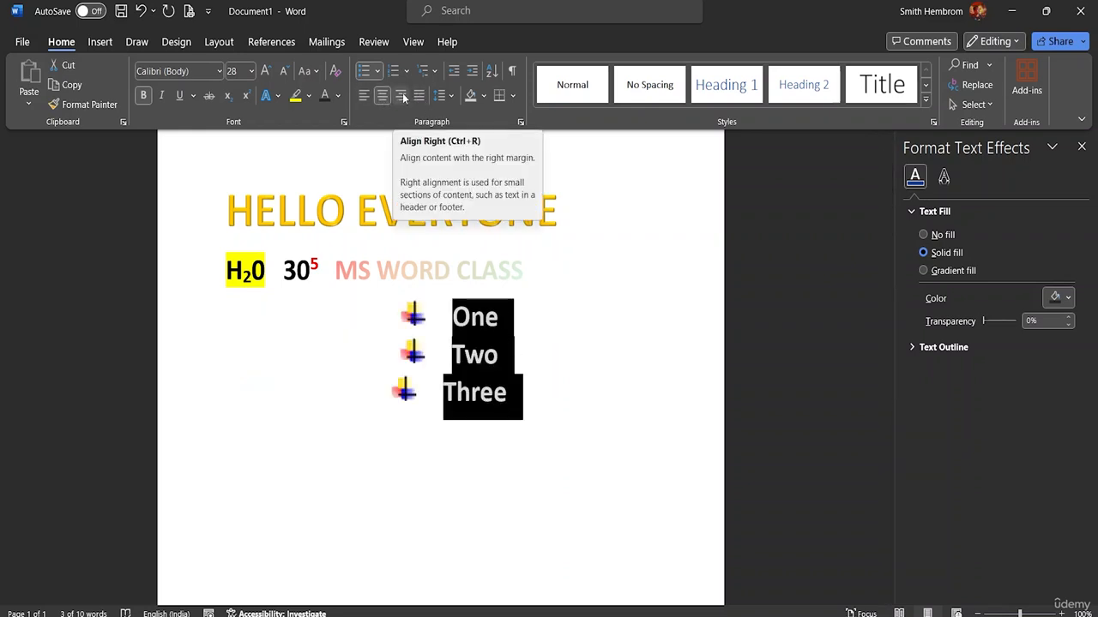
click(402, 95)
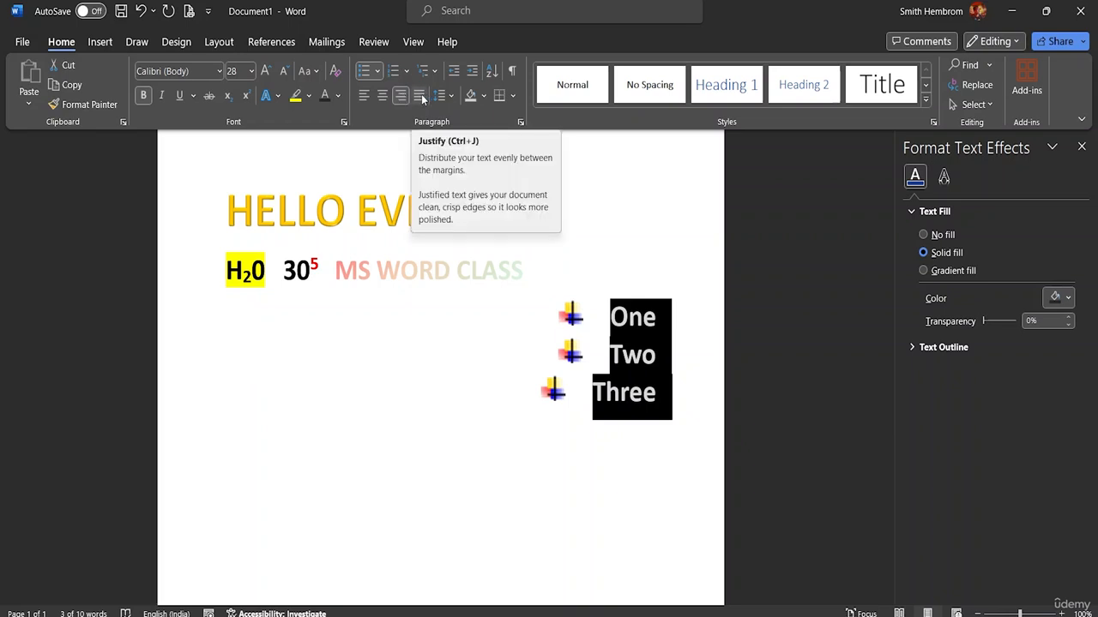
Justify the bulleted lines One, Two and Three and set their line spacing to 1.0.
click(420, 96)
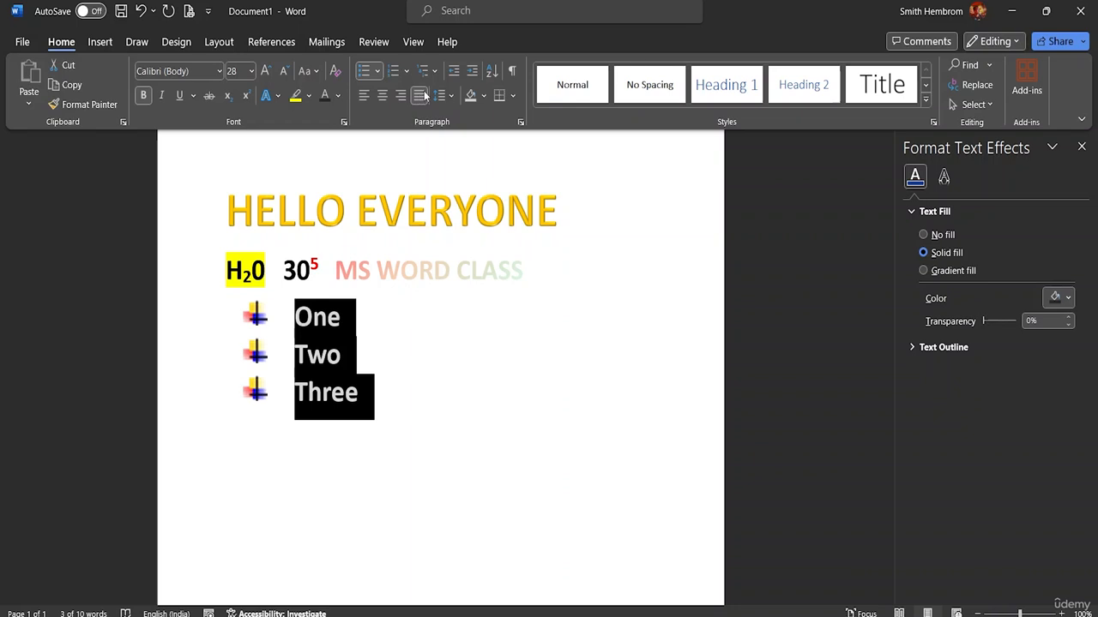
click(450, 96)
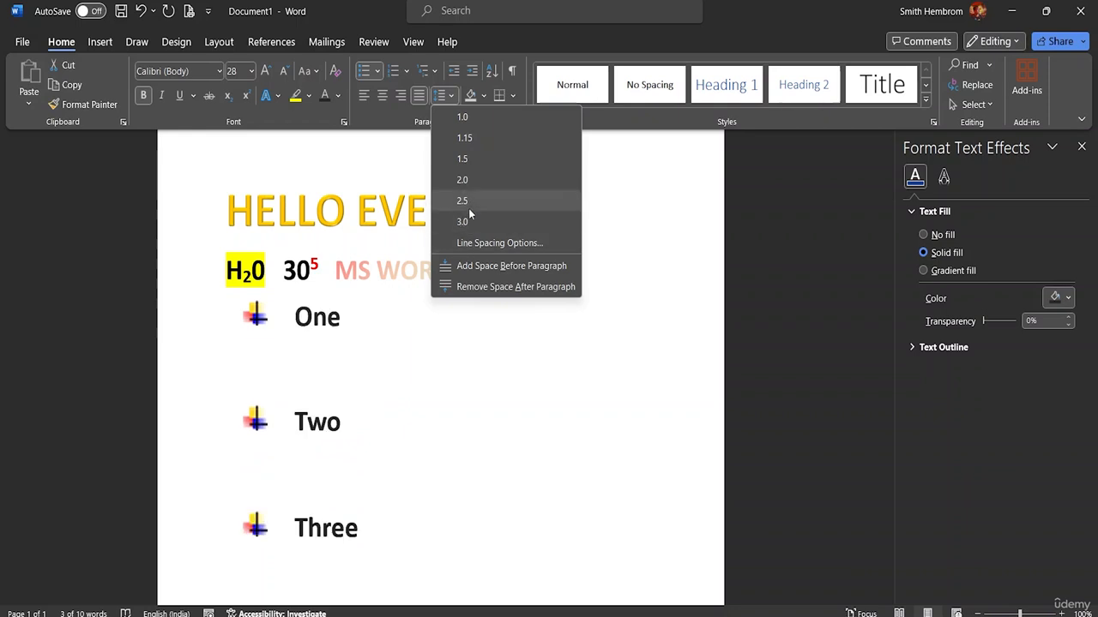
click(468, 118)
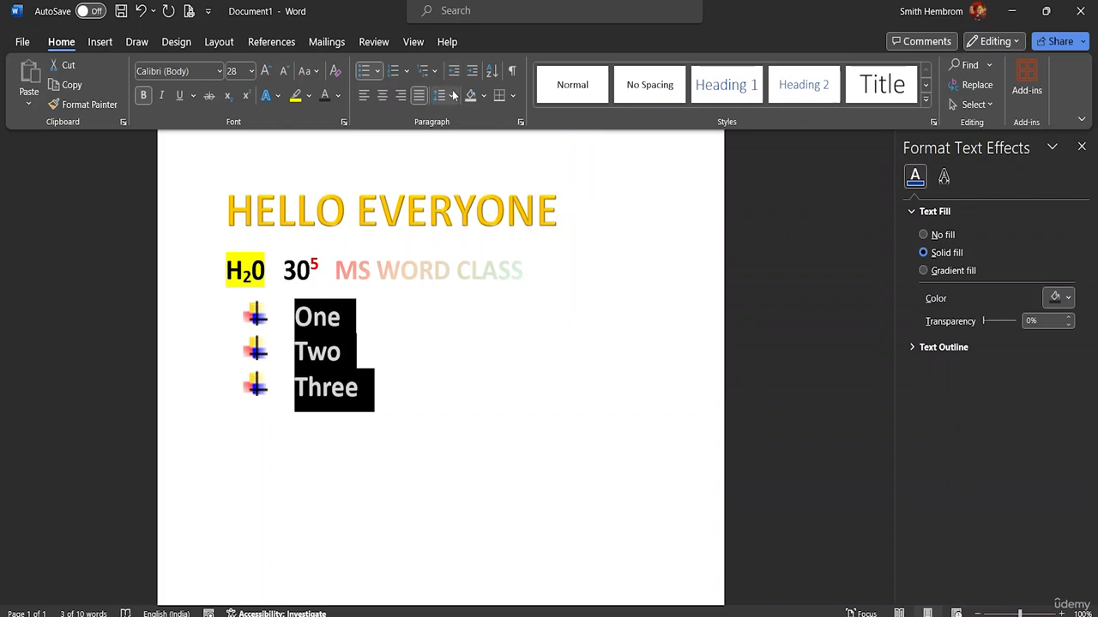
Open the document 4 file-sample_500kB from the MS Word Advanced Resource File folder.
click(22, 42)
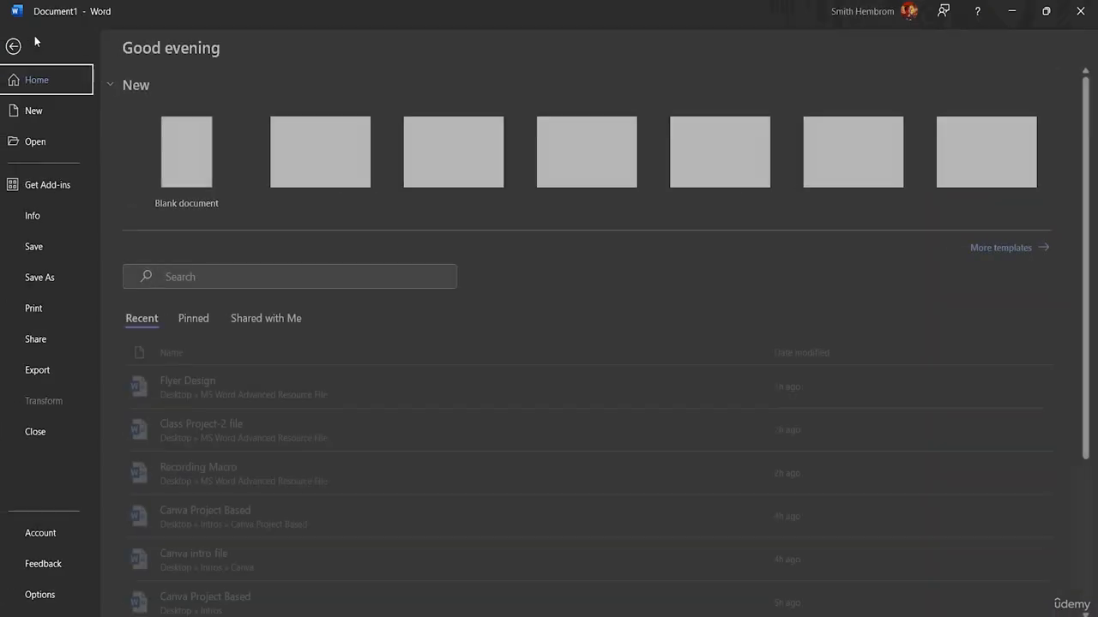
click(39, 142)
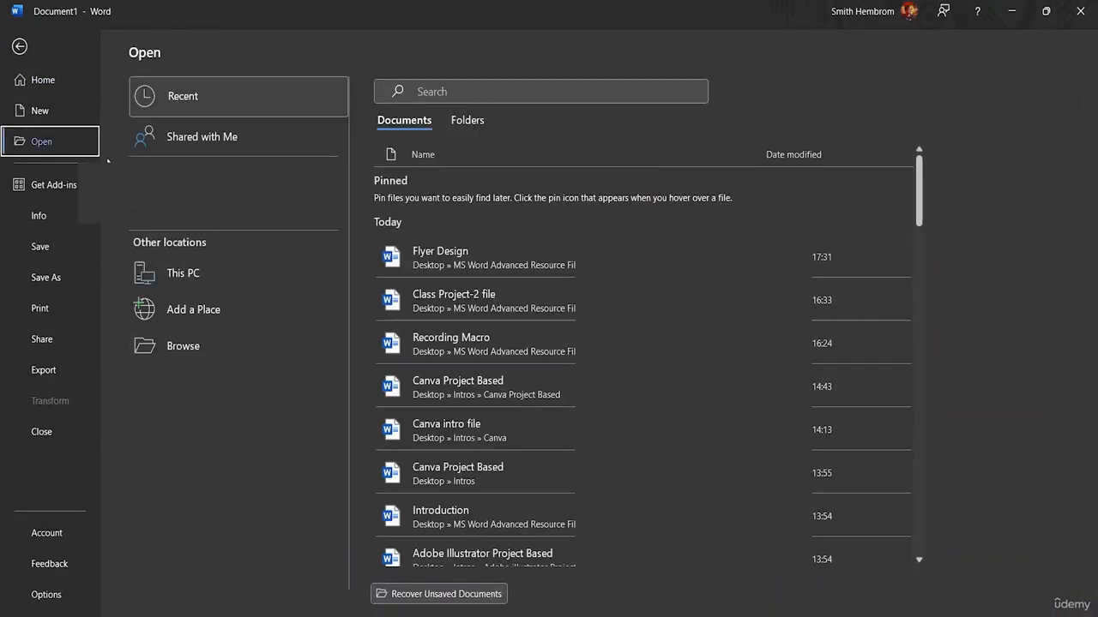
click(212, 343)
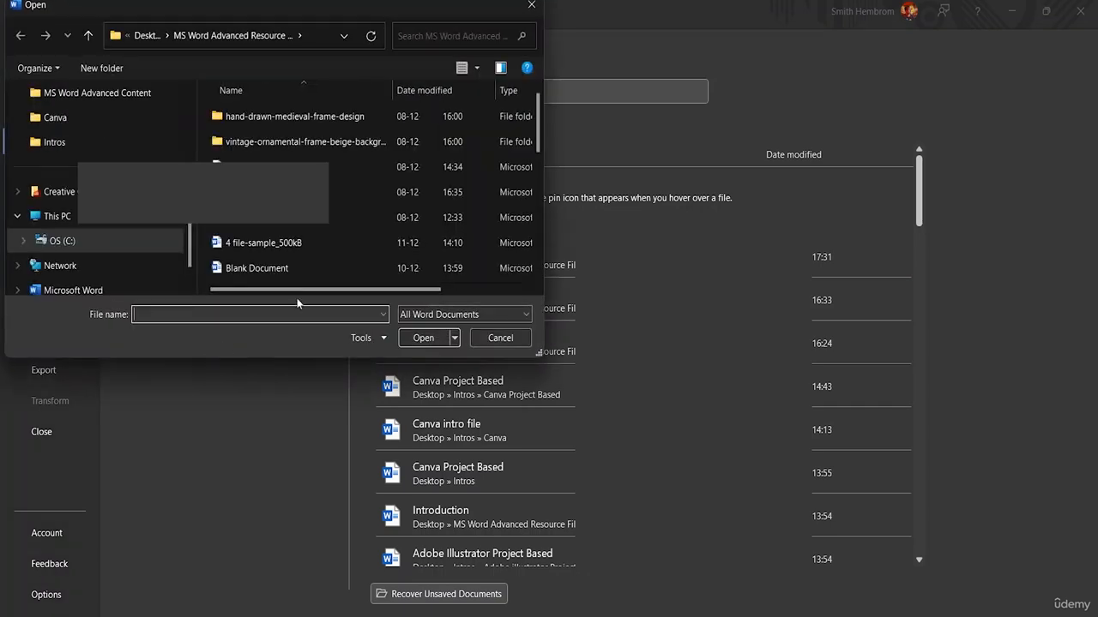
scroll(369, 193, down, 2)
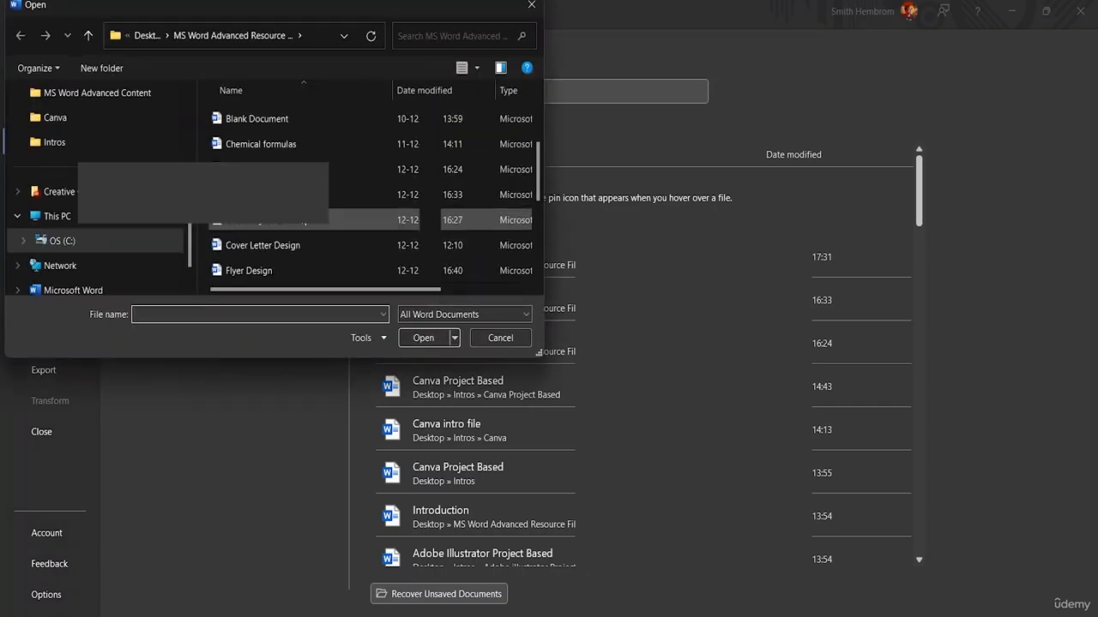
scroll(304, 142, up, 2)
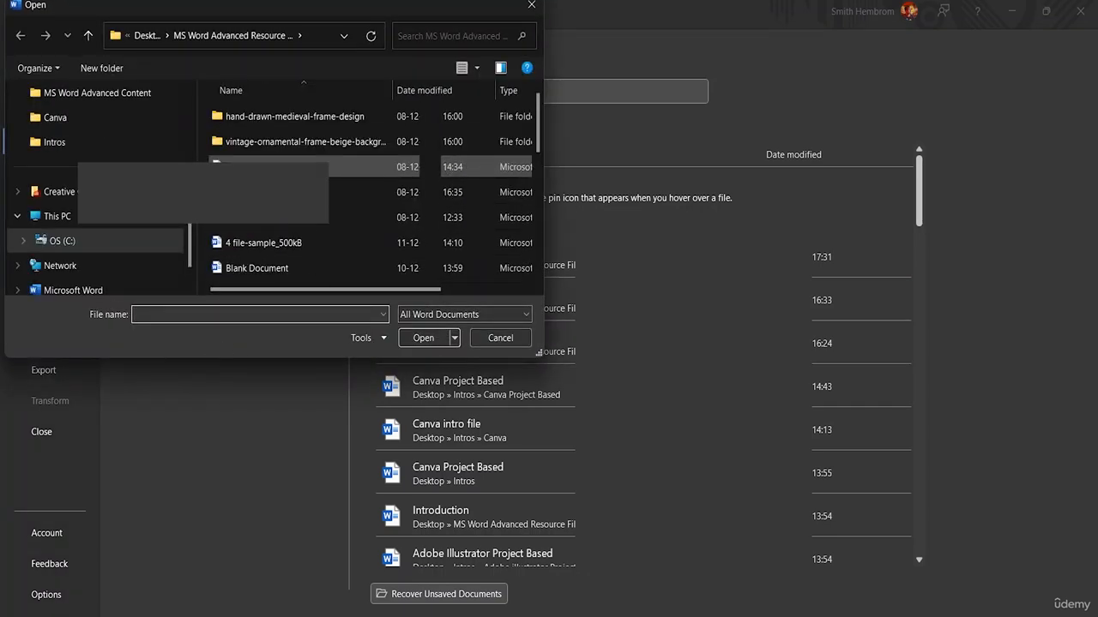
click(285, 244)
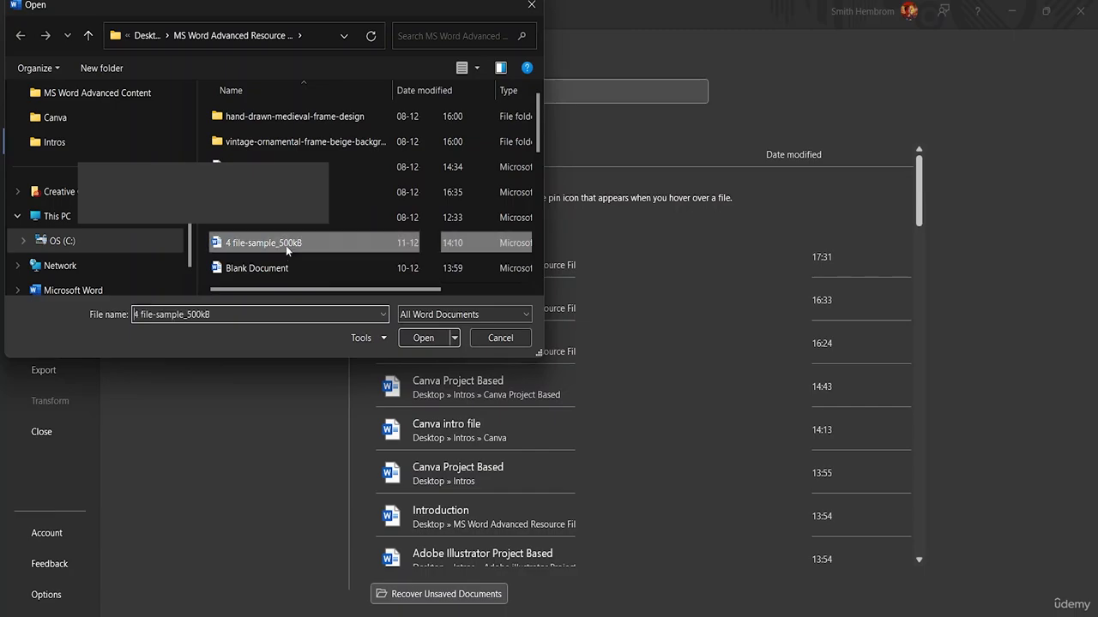
click(420, 338)
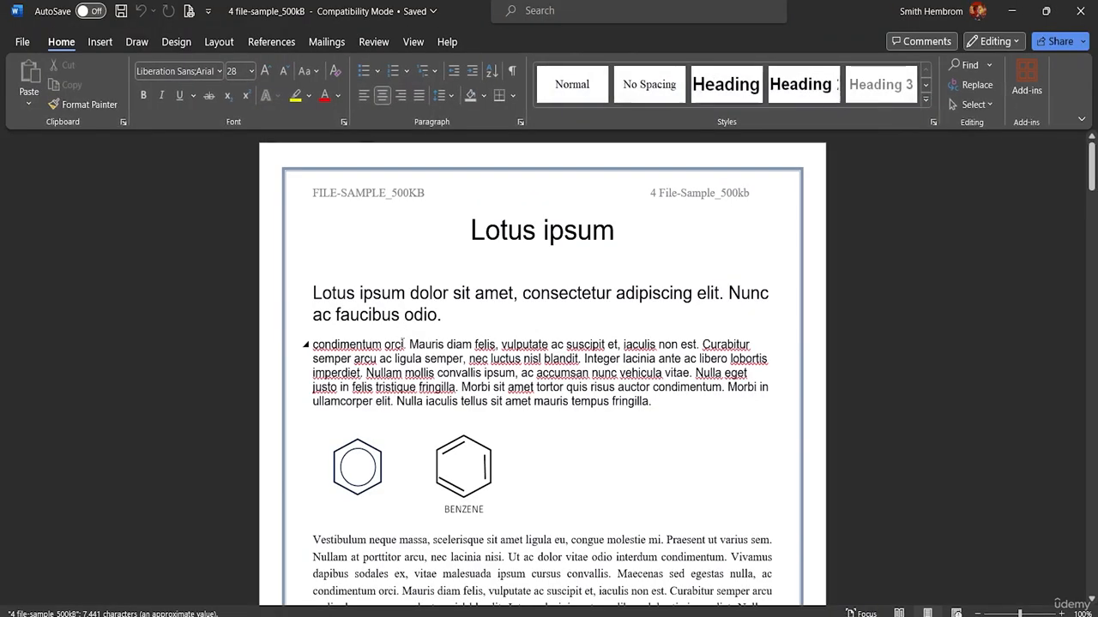
Increase the left indent of the page 2 paragraph beginning "In non mauris justo" by several levels.
scroll(1087, 288, down, 10)
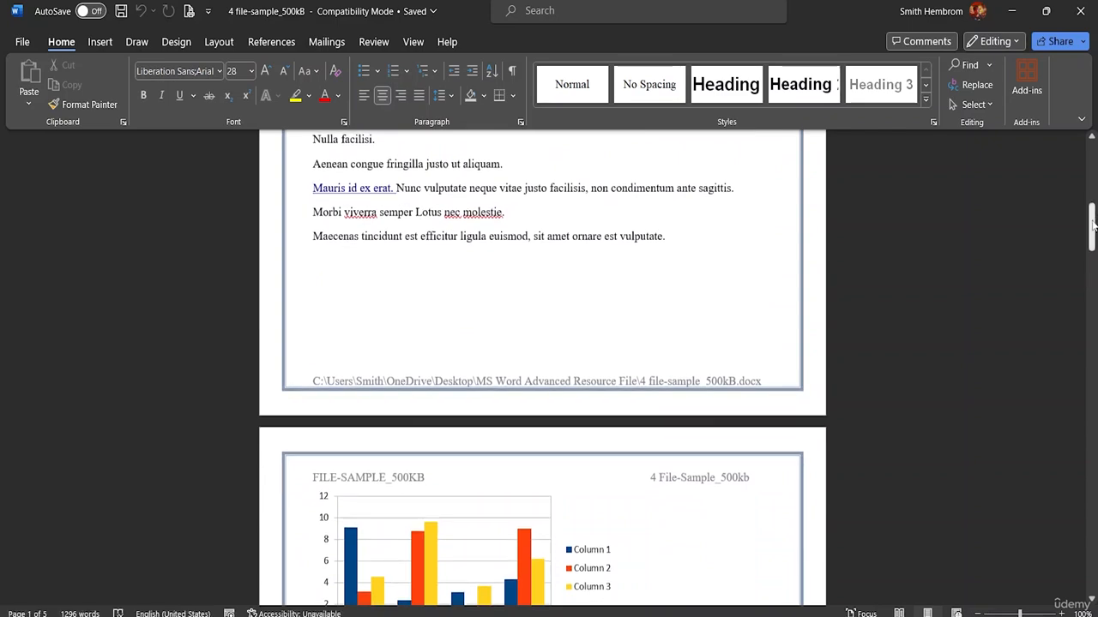
drag(1092, 227, 1091, 287)
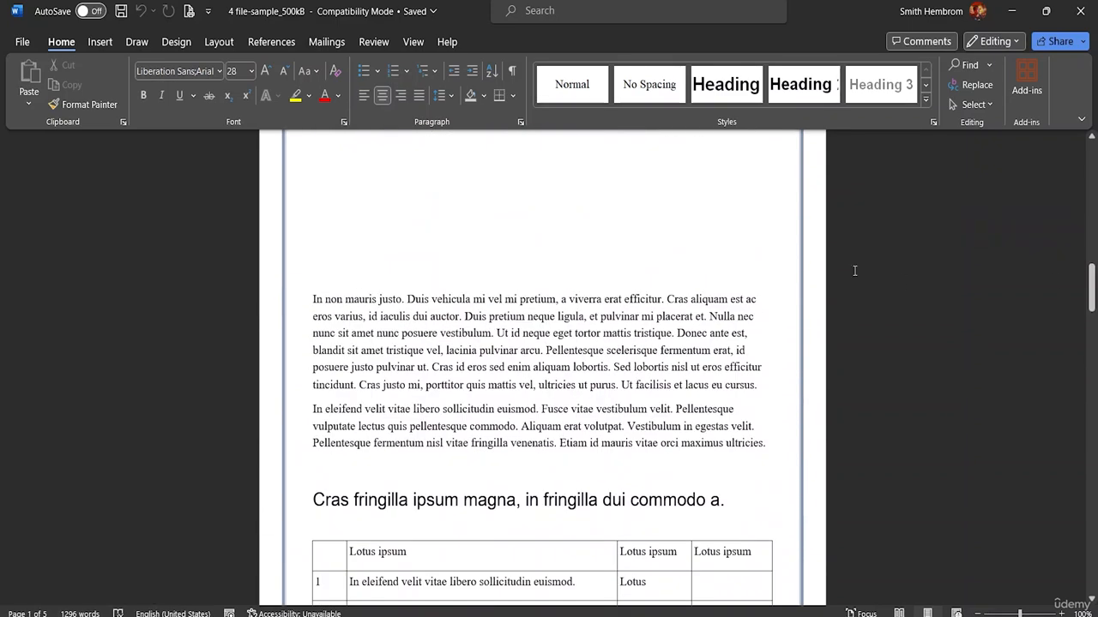
click(312, 299)
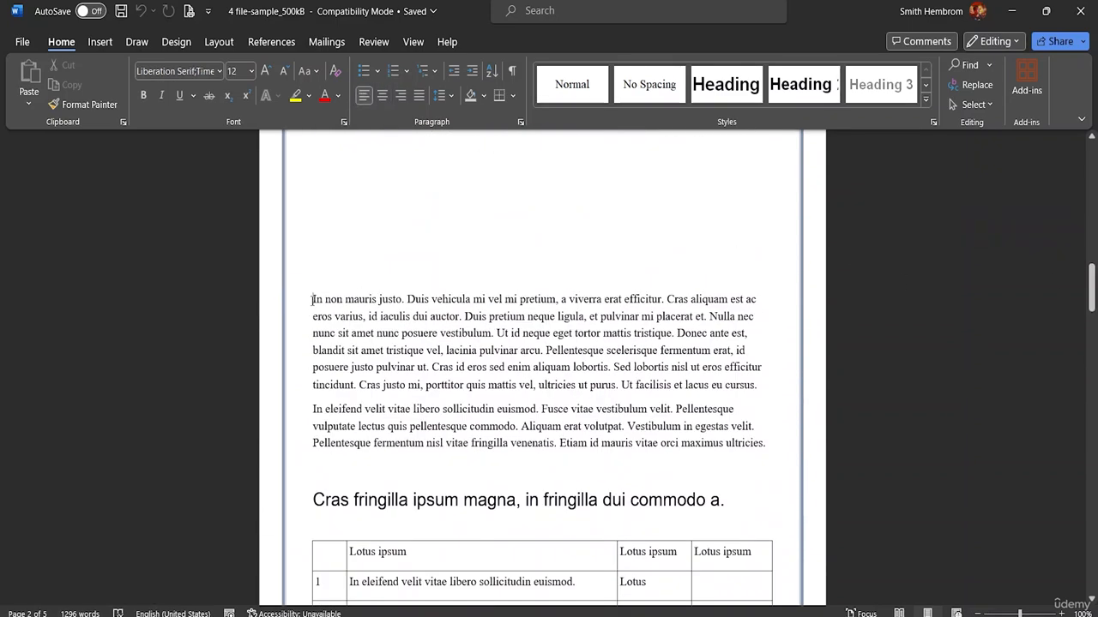
click(454, 76)
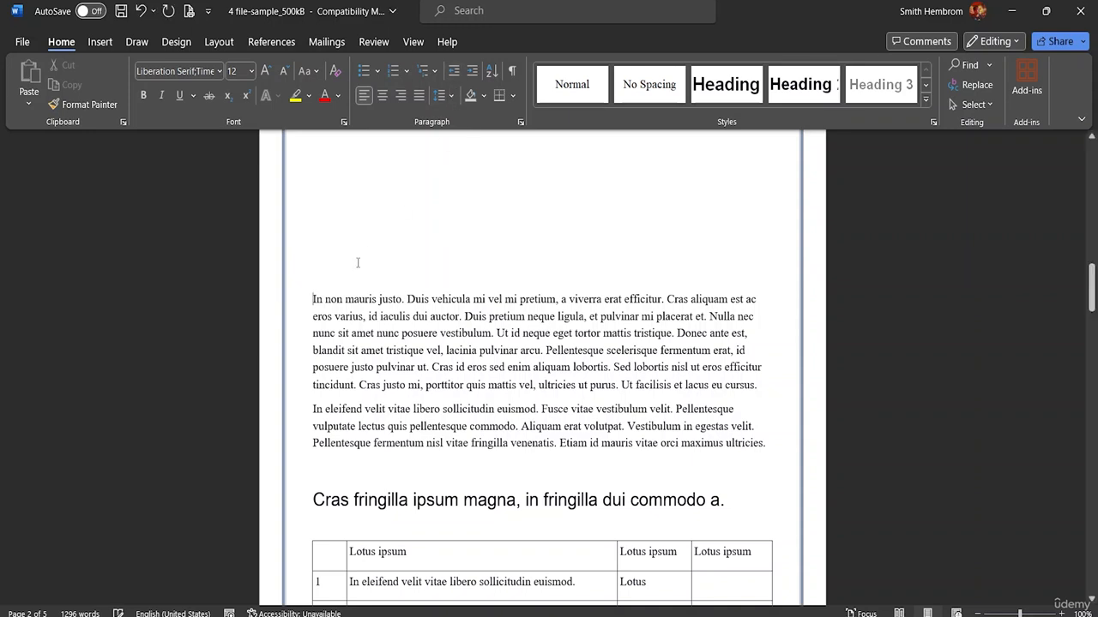
click(471, 73)
click(470, 73)
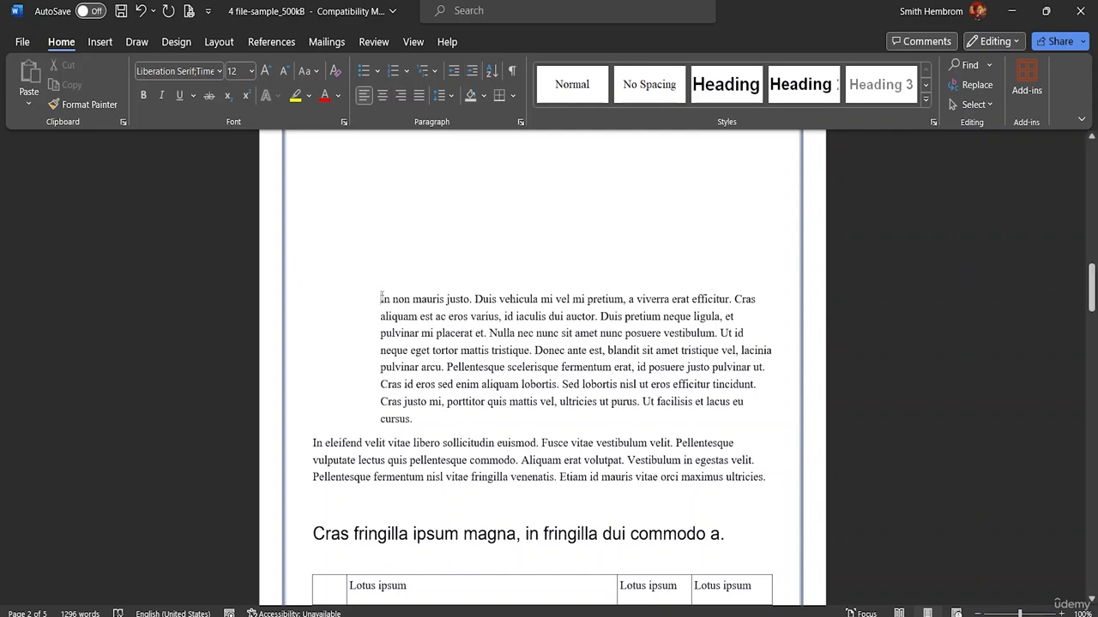
click(474, 74)
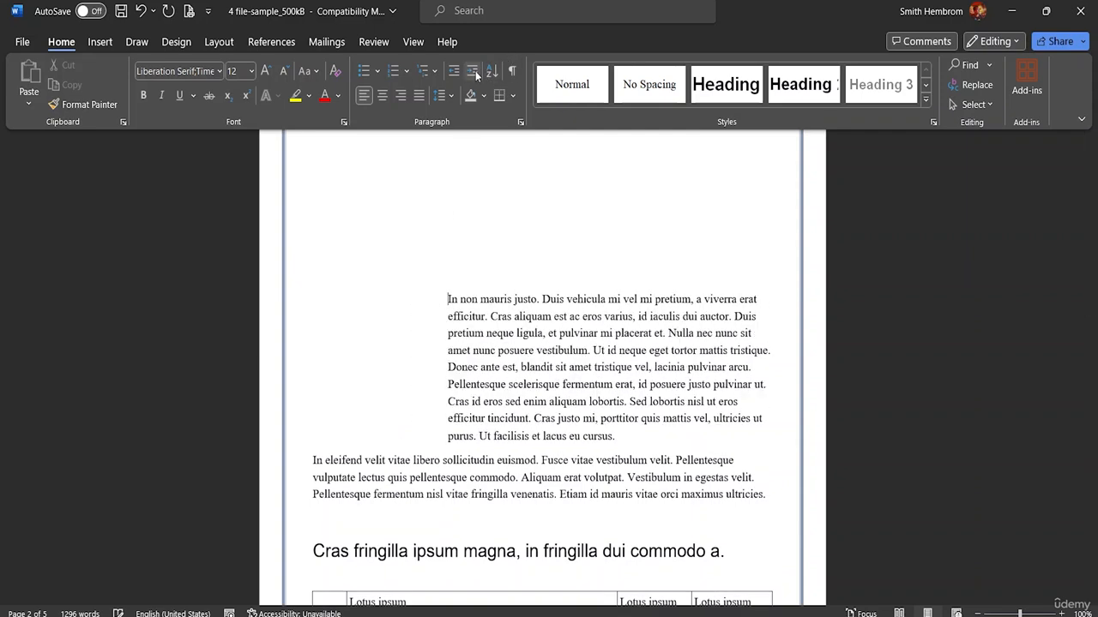
Remove the left indent of the page 2 paragraph beginning "In non mauris justo" and shade it light orange.
click(473, 74)
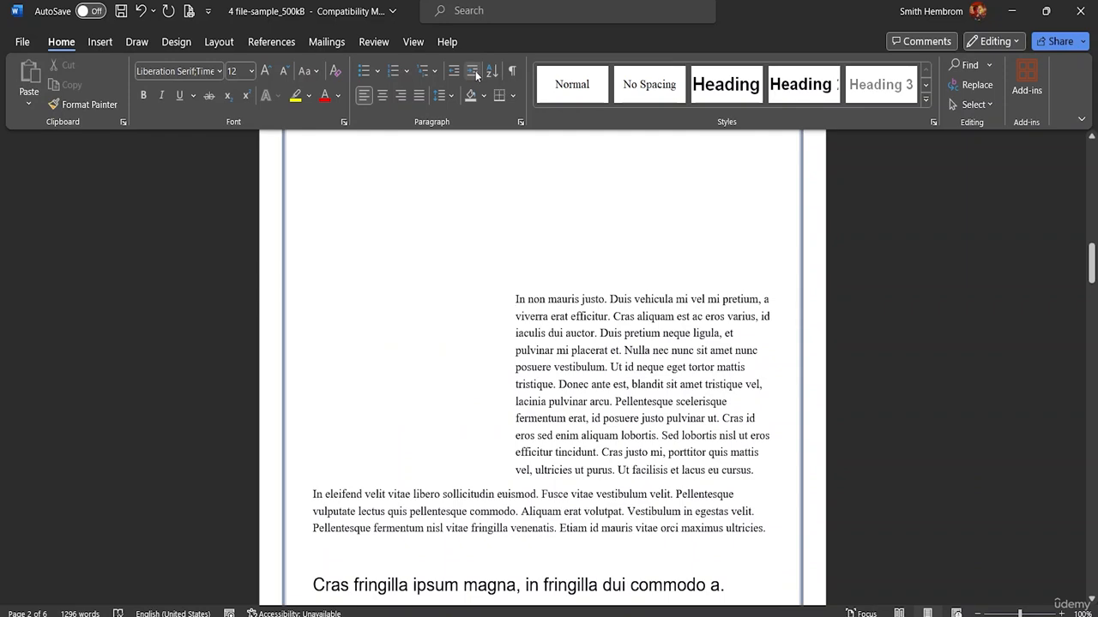
click(455, 73)
click(455, 74)
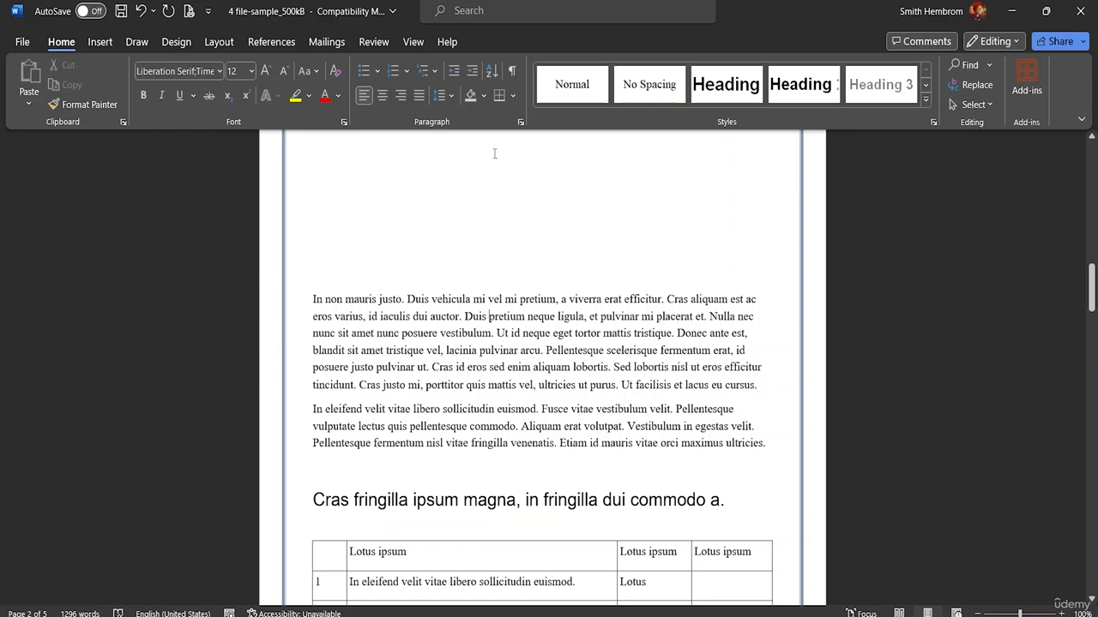
click(487, 97)
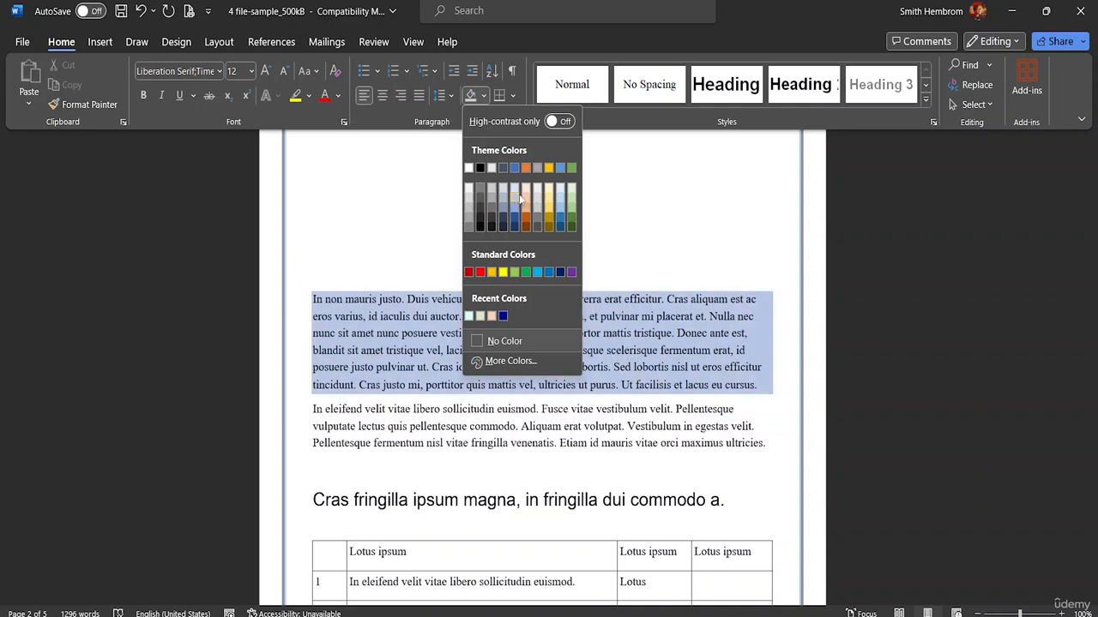
click(523, 198)
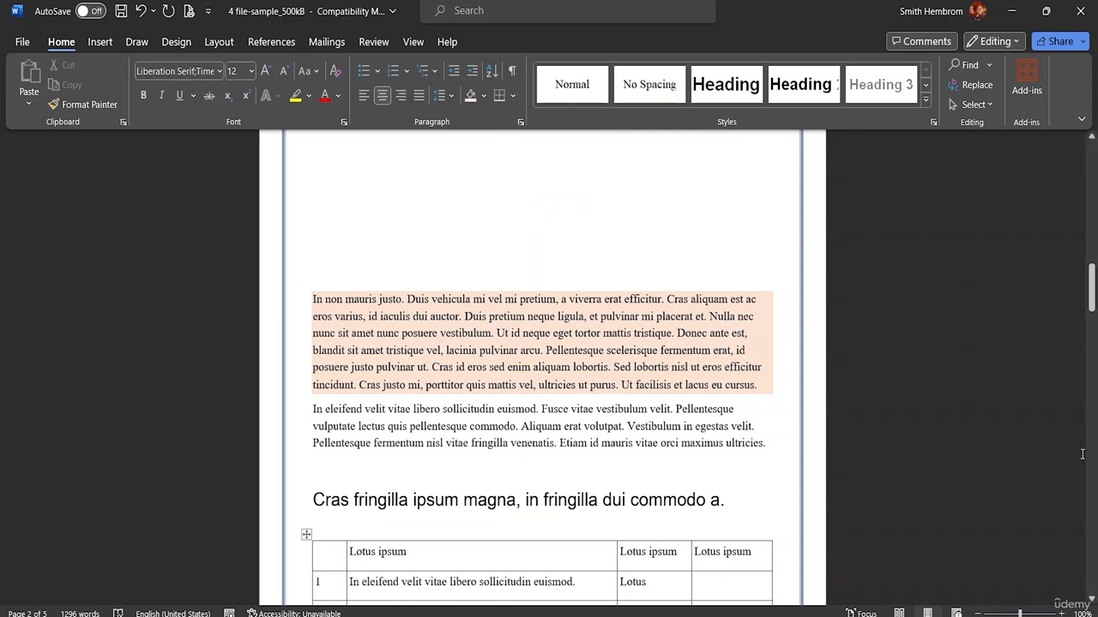
Try a horizontal line on the heading "Cras fringilla ipsum magna, in fringilla dui commodo a." and give it a bottom border.
drag(726, 506, 316, 509)
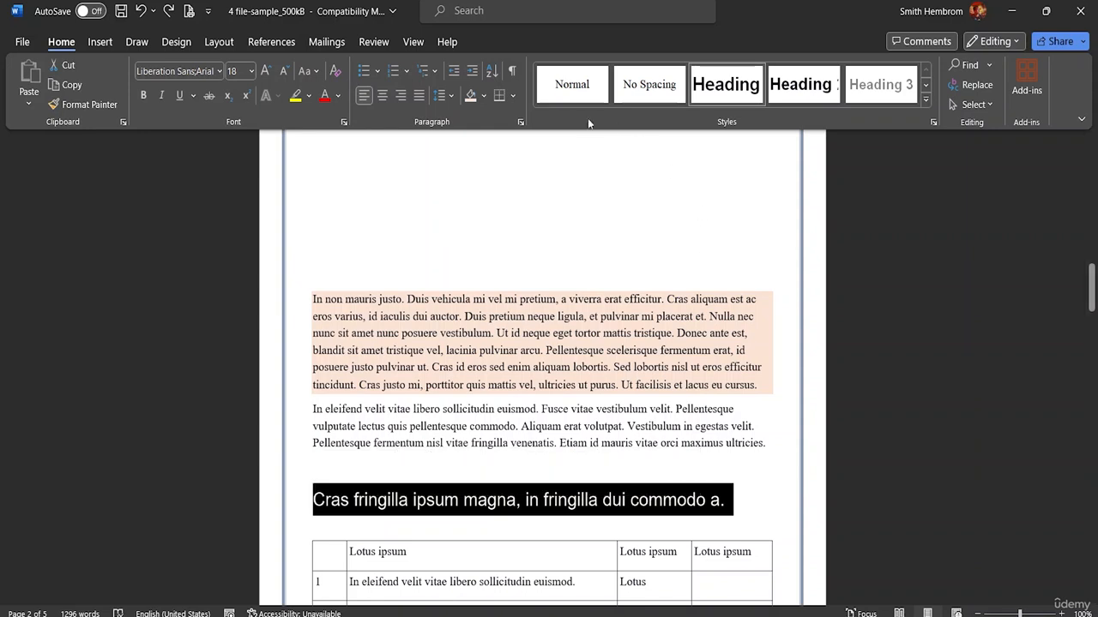
click(511, 96)
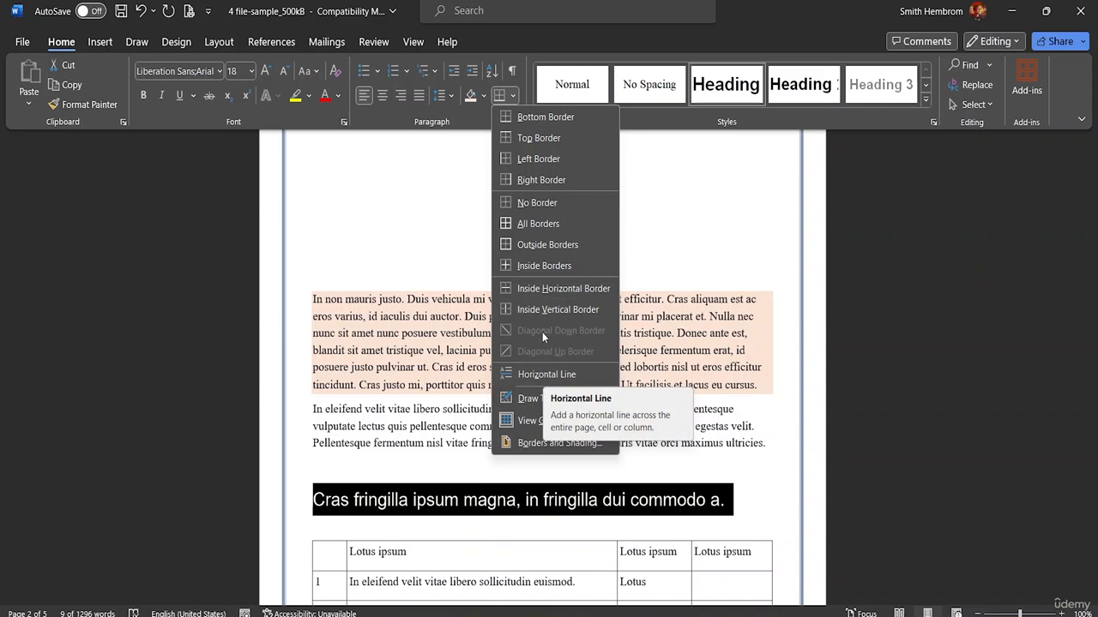
click(547, 374)
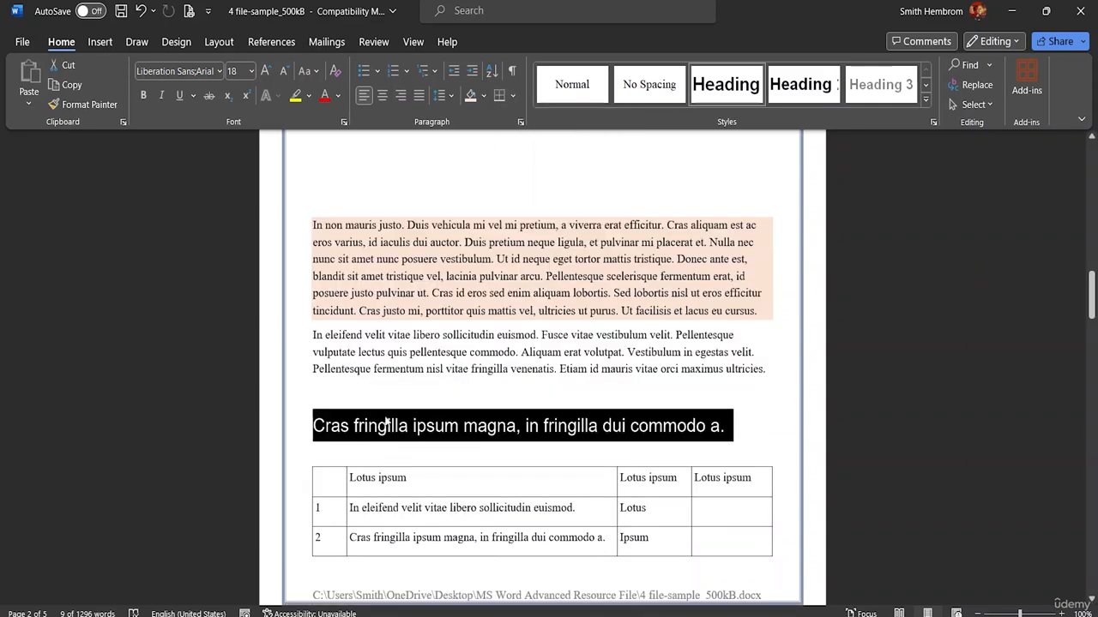
click(512, 96)
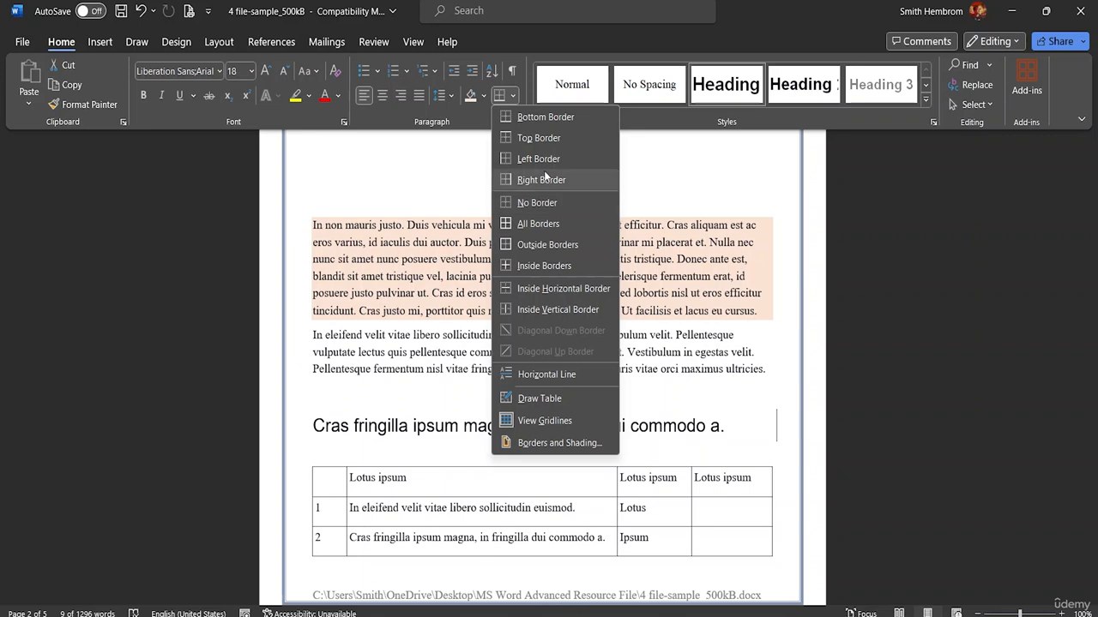
click(546, 123)
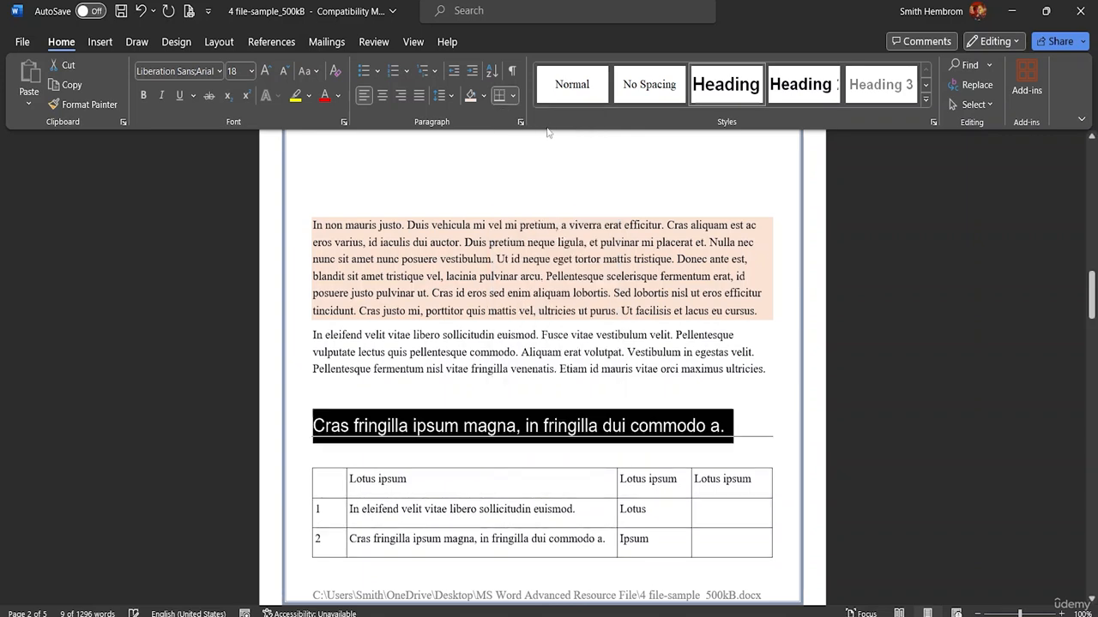
click(513, 96)
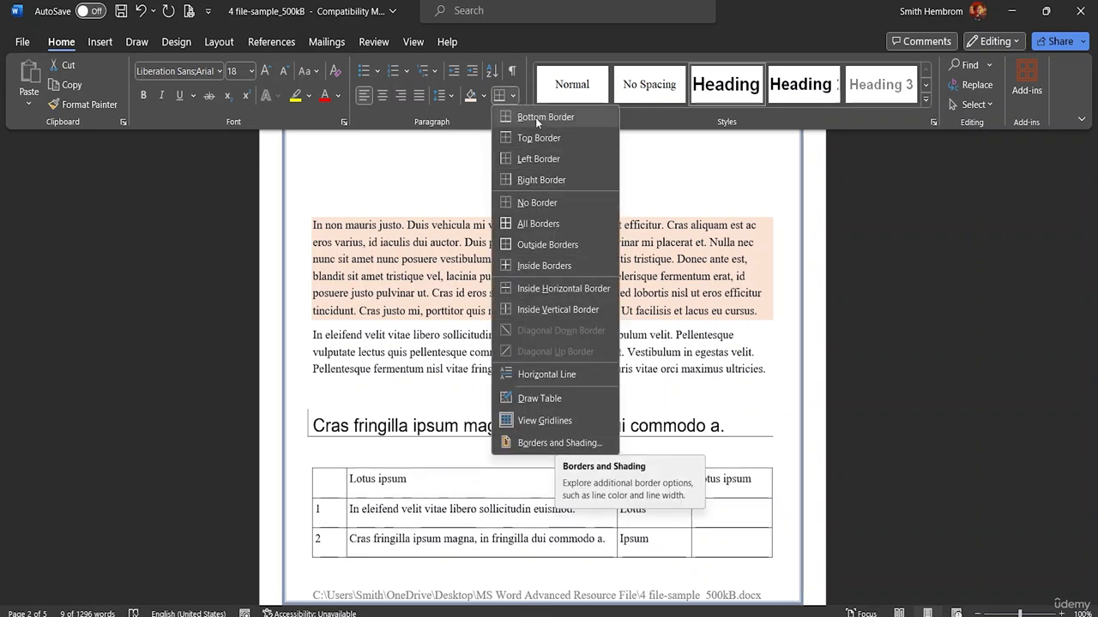
click(515, 90)
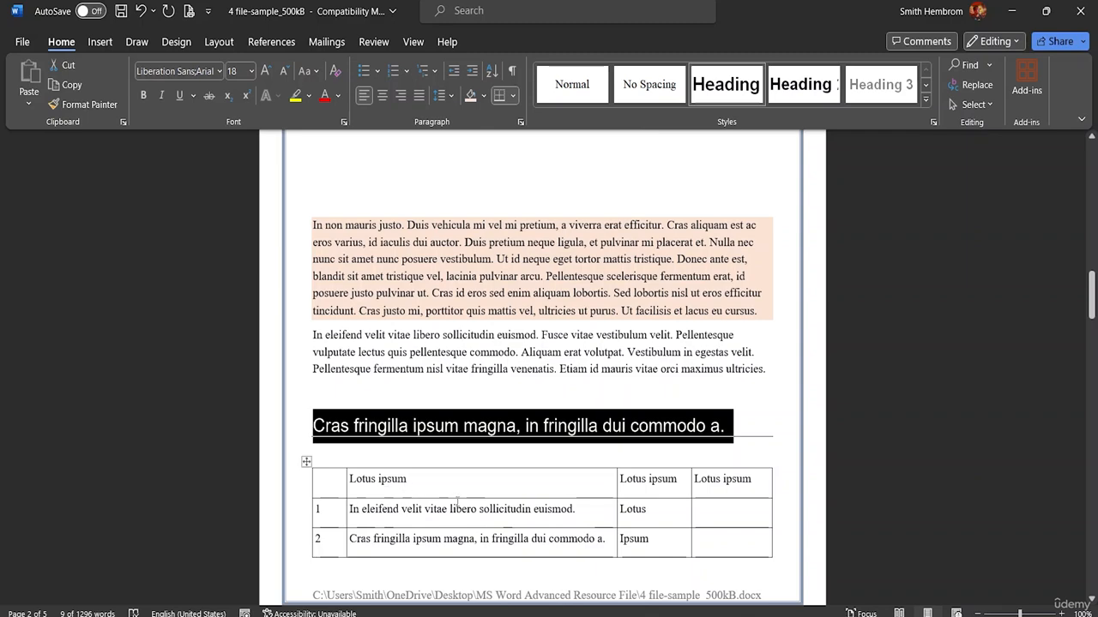
Switch to Document1 and deselect the bulleted lines One, Two and Three.
scroll(454, 306, up, 3)
scroll(455, 306, up, 9)
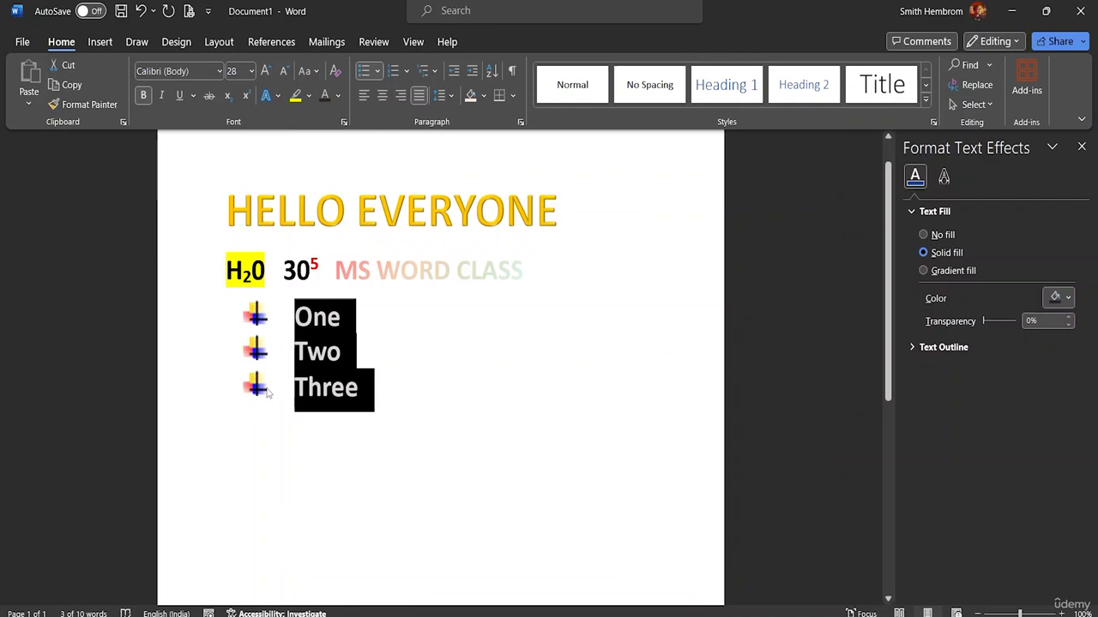
click(283, 395)
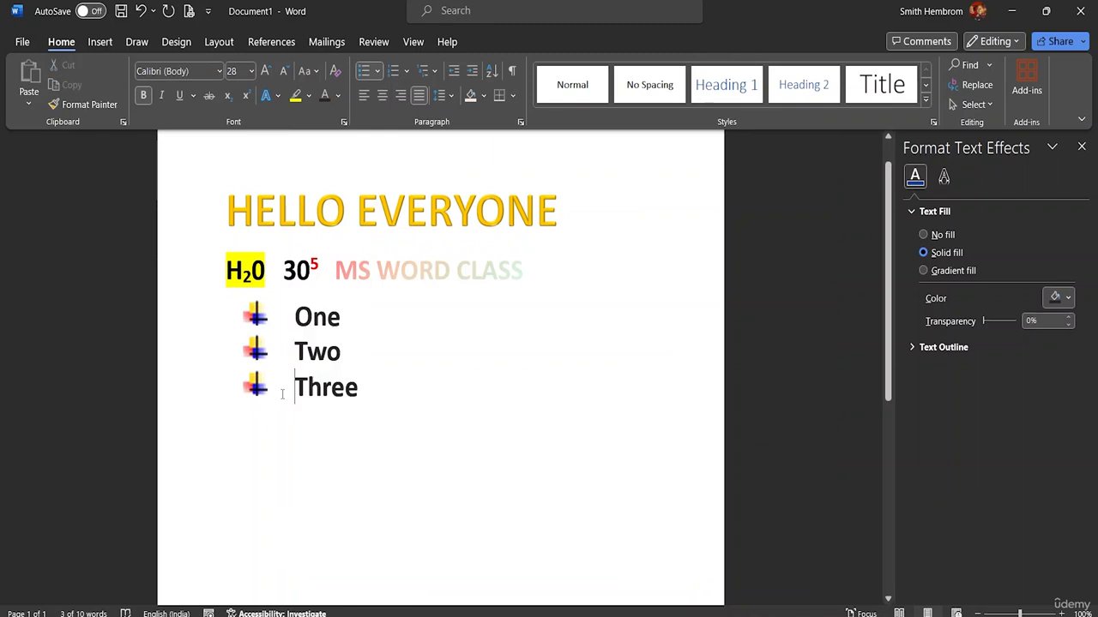
double_click(364, 394)
drag(364, 394, 274, 386)
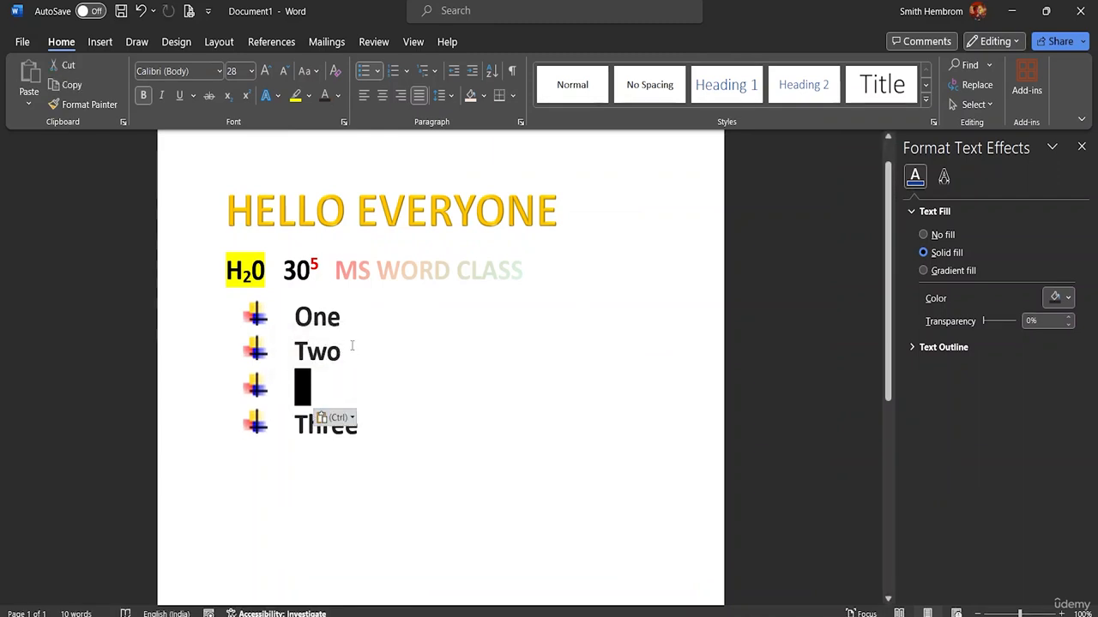
drag(351, 345, 293, 351)
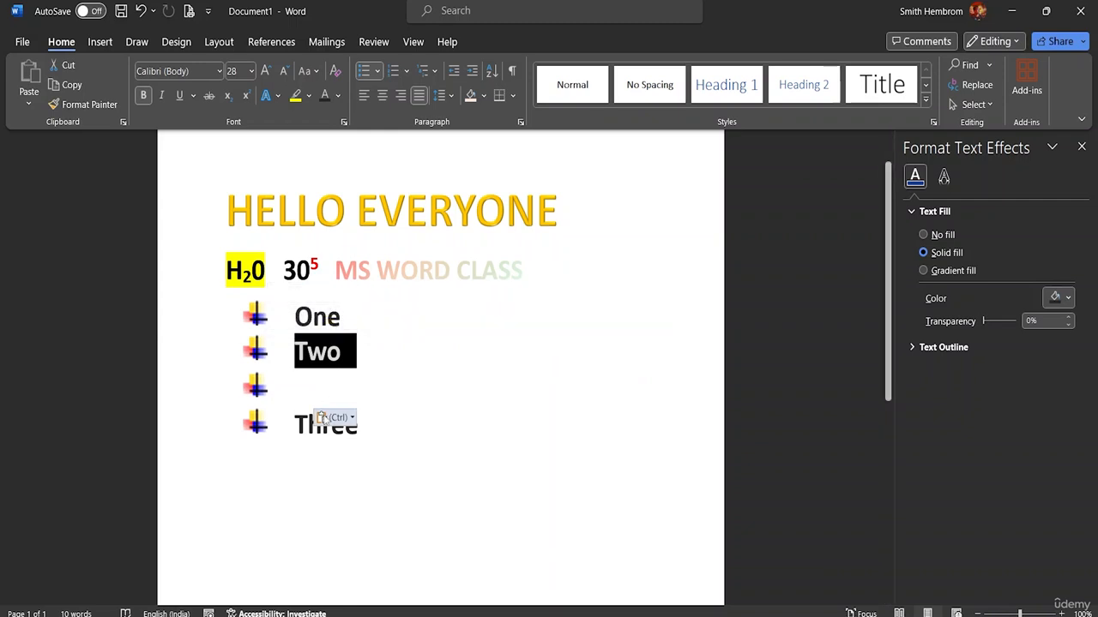
click(309, 418)
click(366, 418)
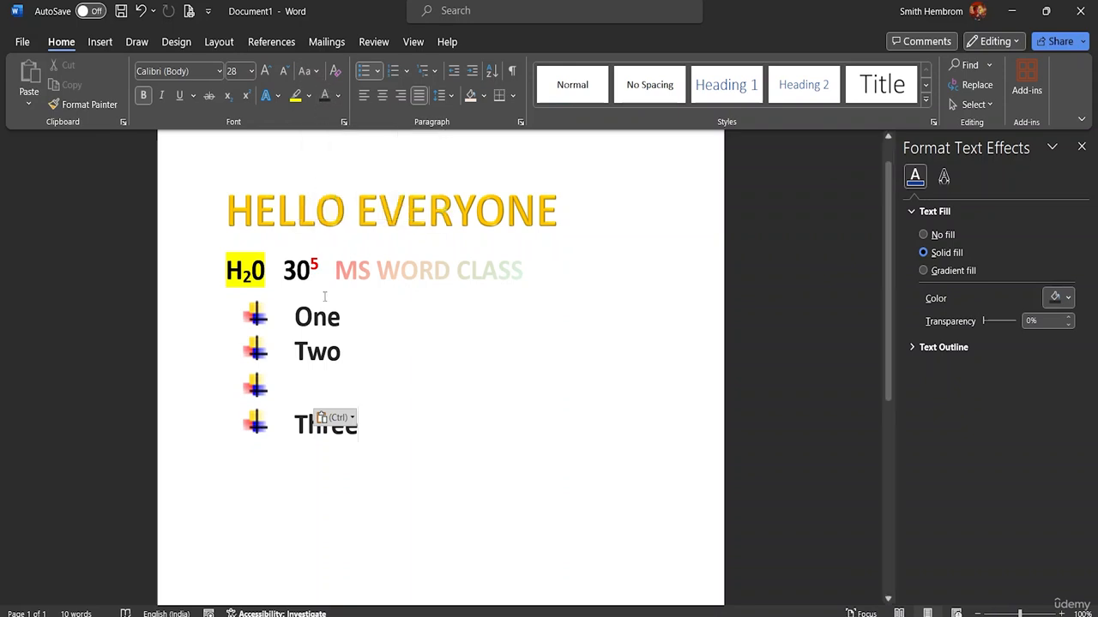
key(ctrl+z)
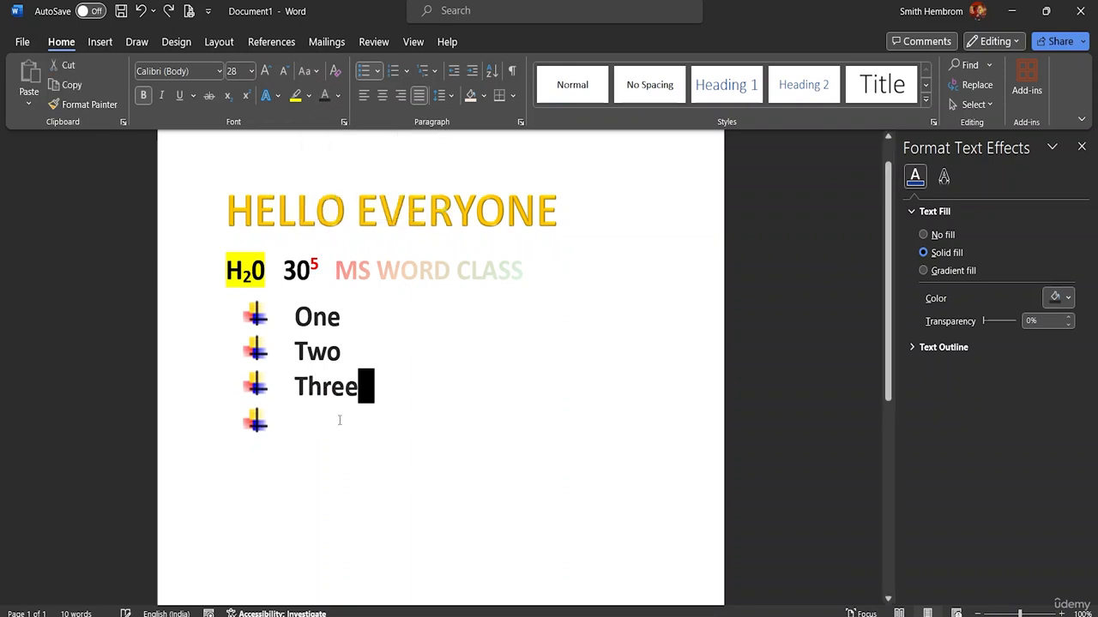
Remove the bullet from the empty line below Three and apply the Heading 1 style to that line.
click(292, 427)
key(BackSpace)
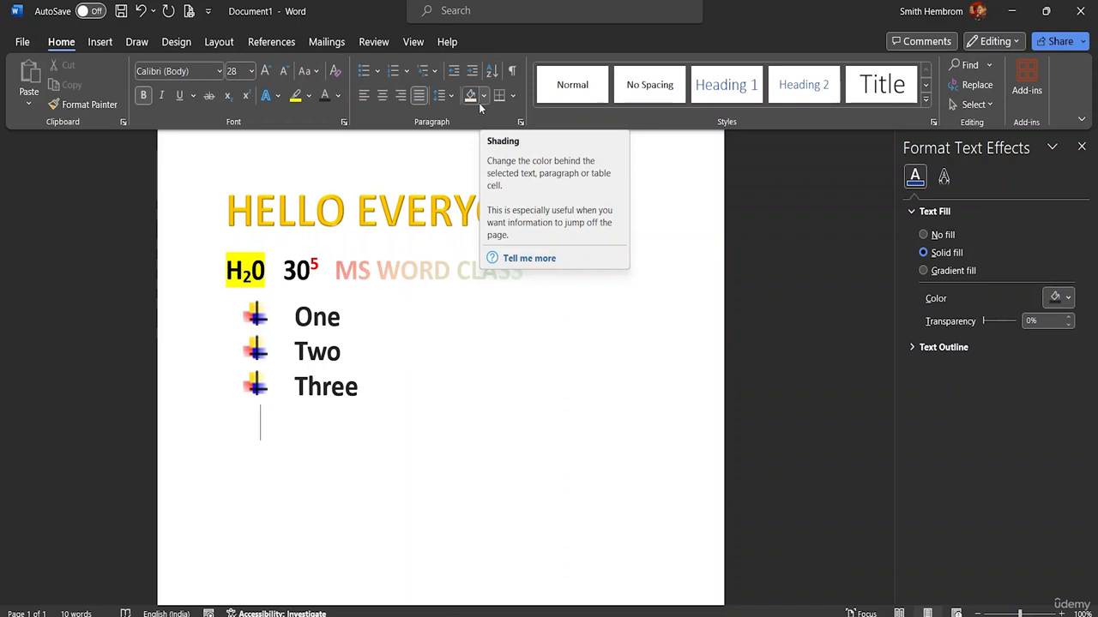
click(723, 93)
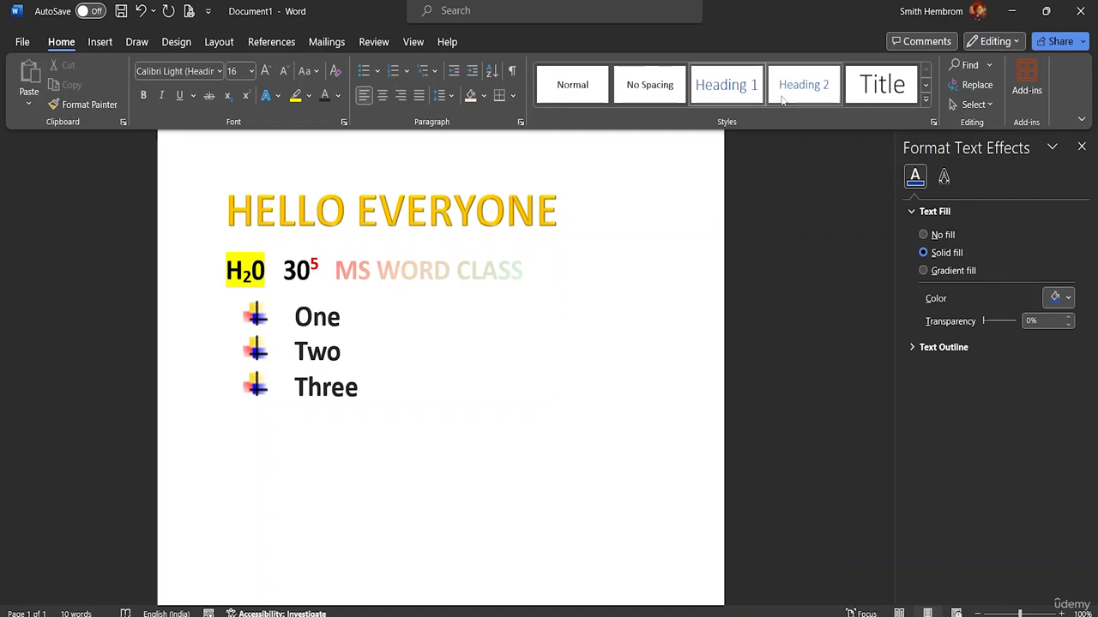
Try out the Heading 1 style with random sample text below the bulleted list, and delete the text.
text(xfafasfasf)
key(BackSpace)
key(BackSpace)
key(BackSpace)
key(BackSpace)
key(BackSpace)
key(BackSpace)
key(BackSpace)
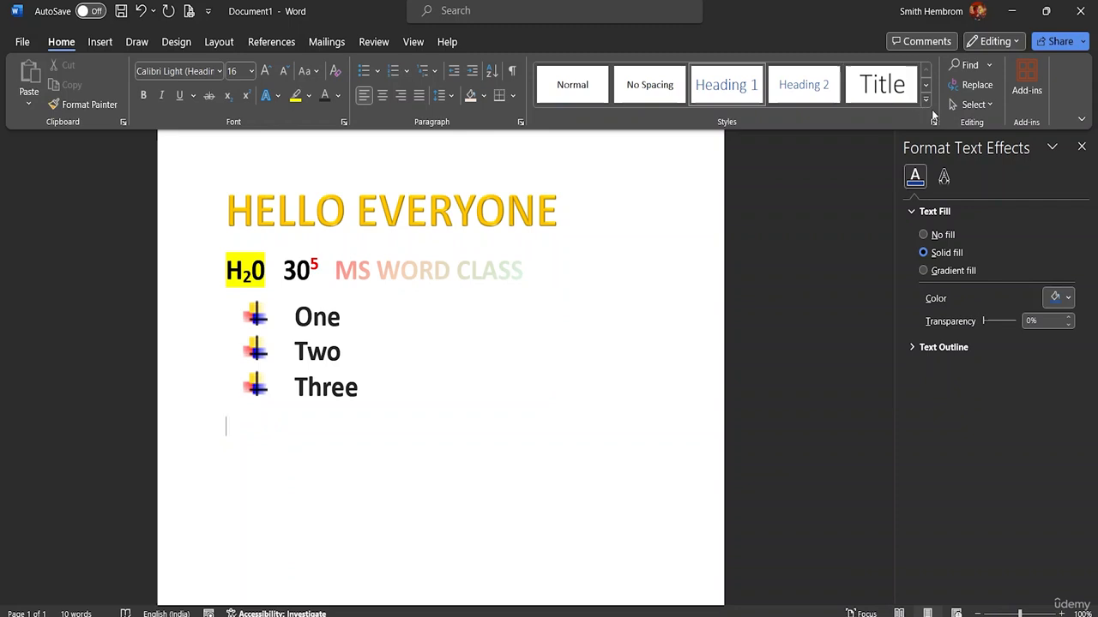
Create the style Style1 based on Heading 1, with the Arial Black font, bold, and 6 pt spacing before.
click(925, 102)
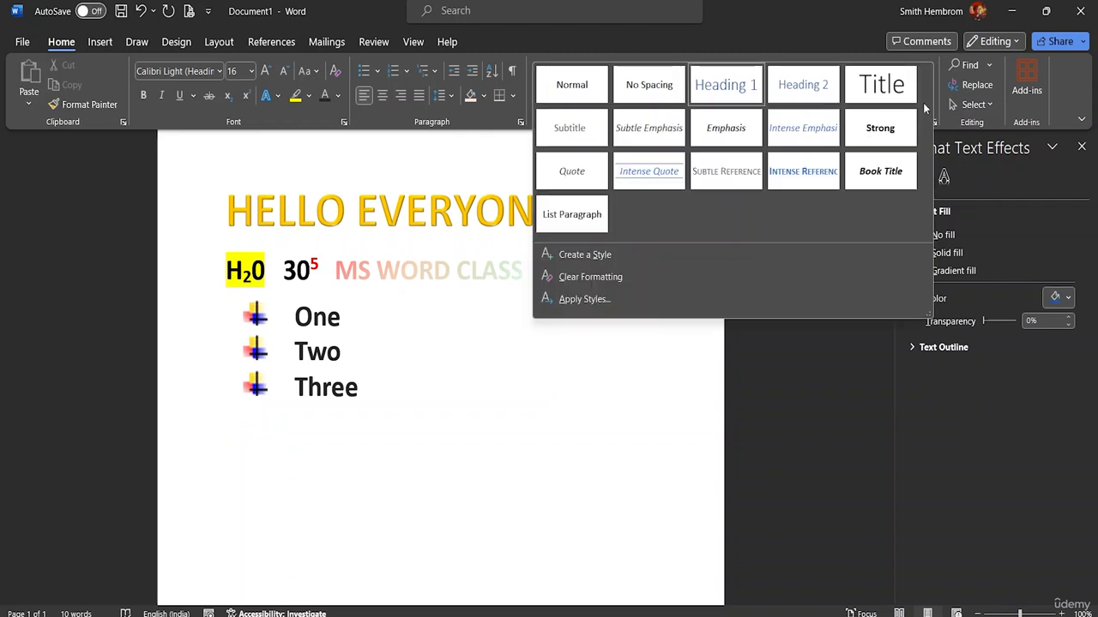
click(587, 259)
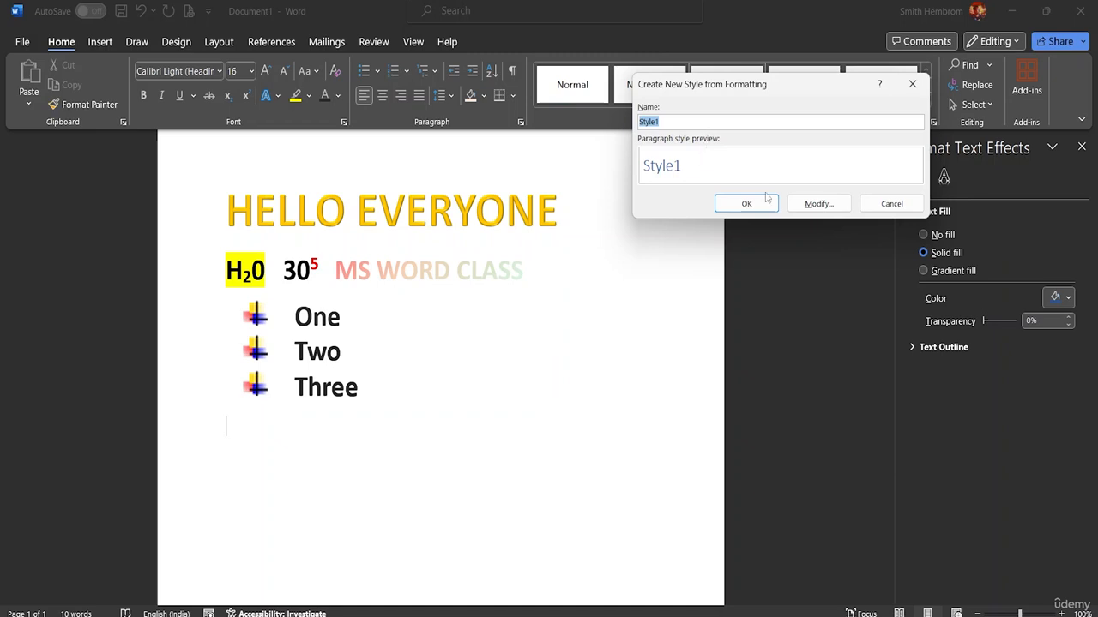
click(811, 204)
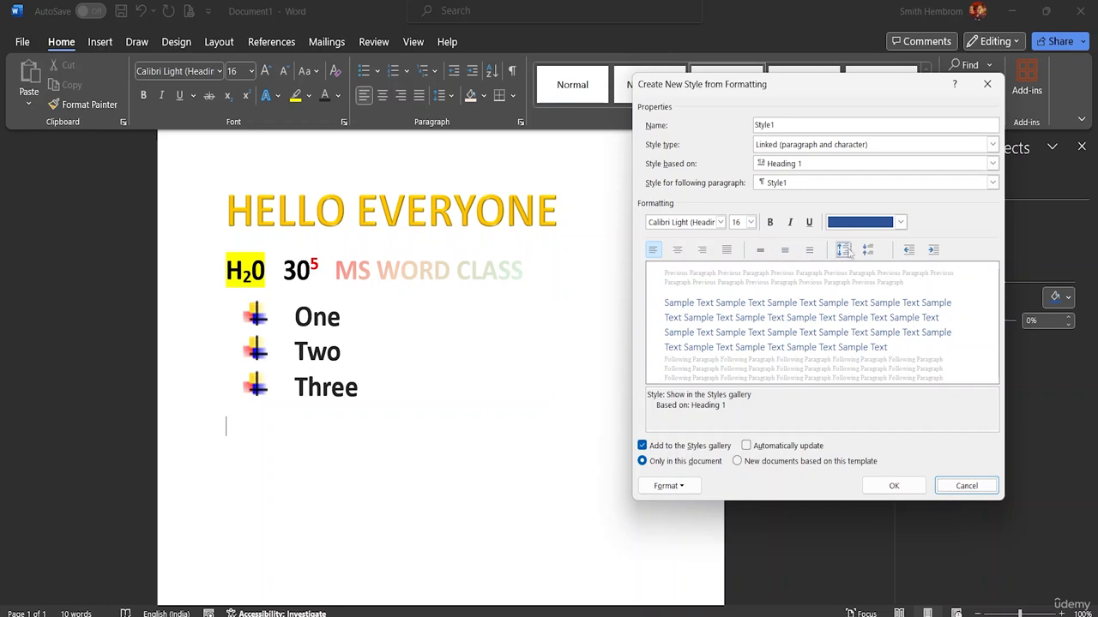
click(720, 222)
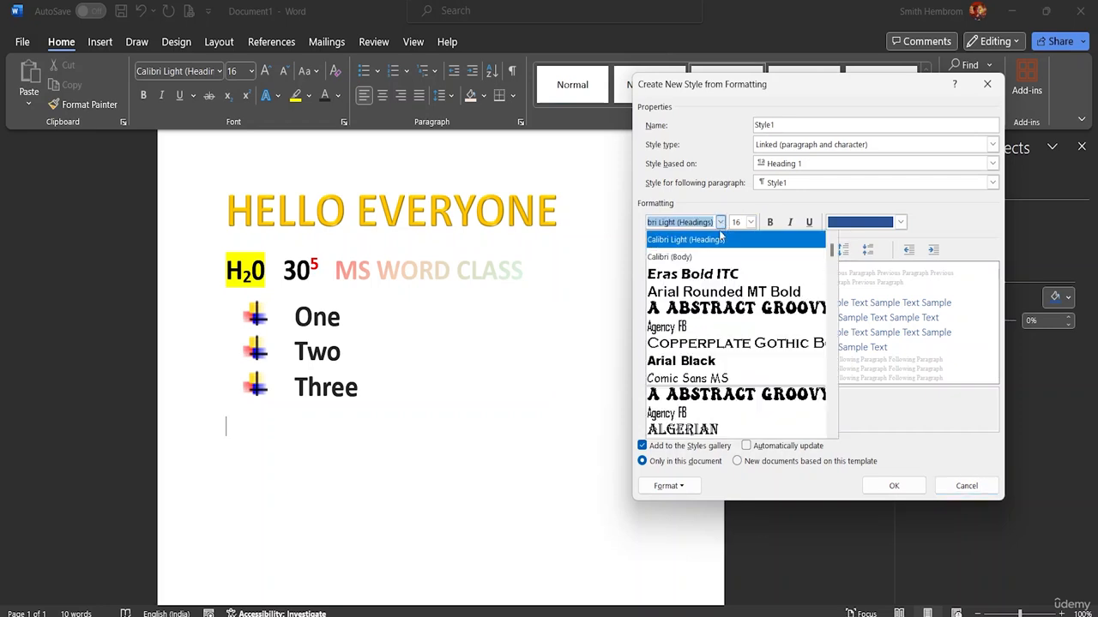
click(710, 360)
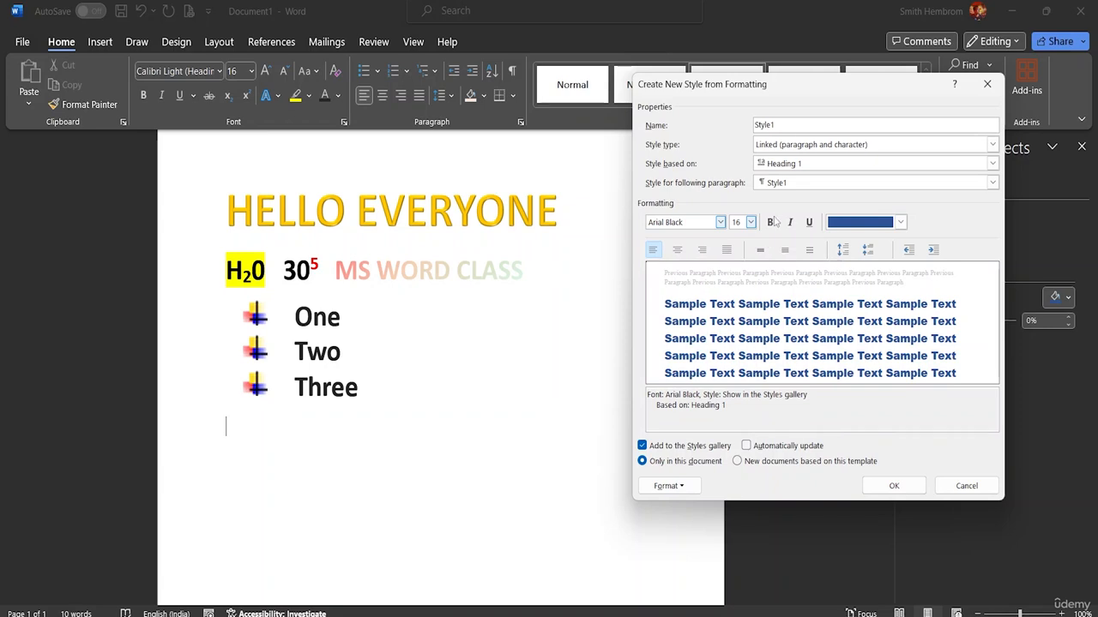
click(770, 222)
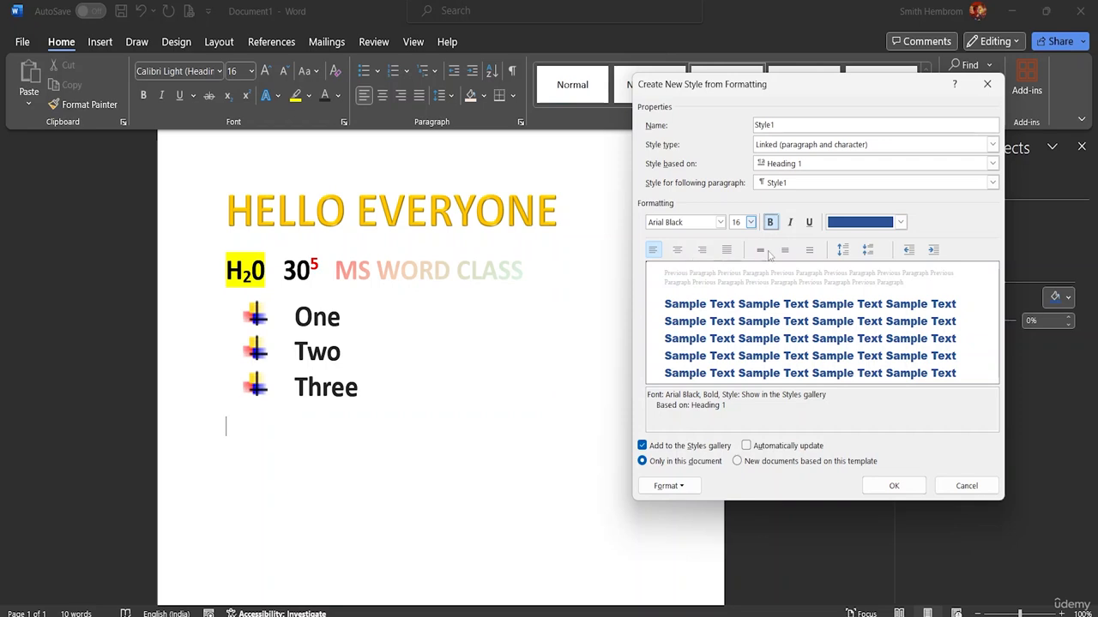
click(868, 251)
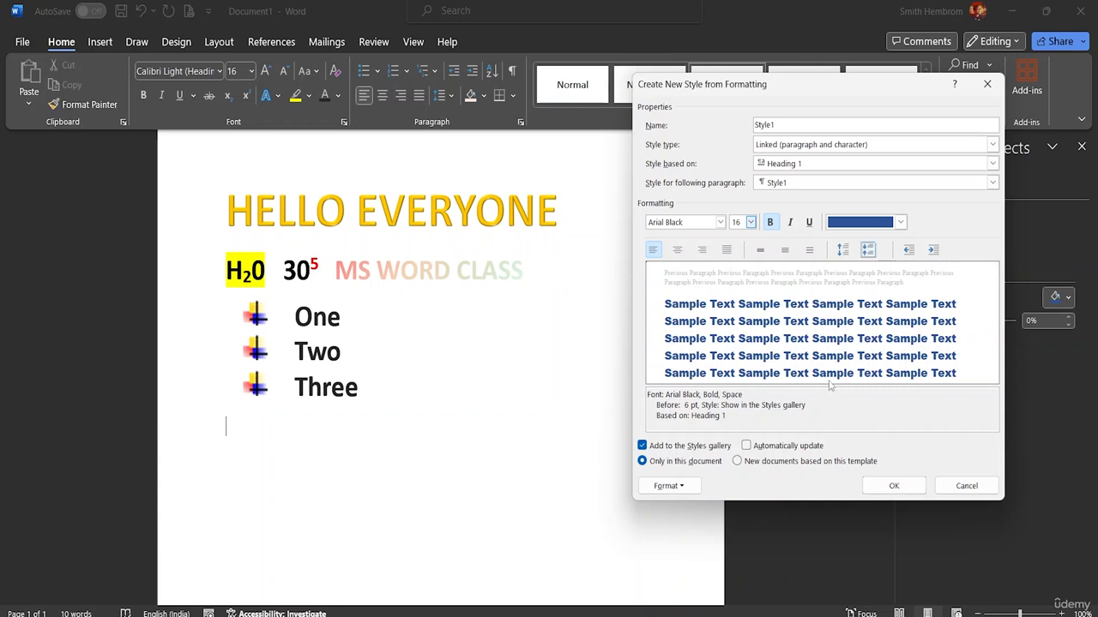
click(892, 487)
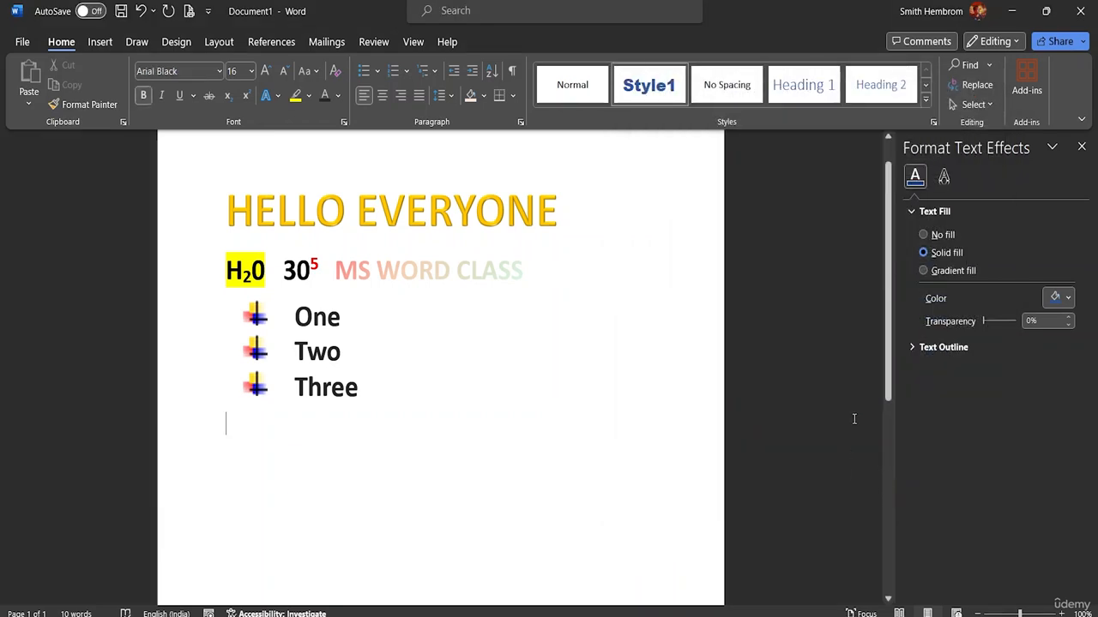
Apply Style1 to the empty line below Three and enter the text "Style Again" there.
click(654, 96)
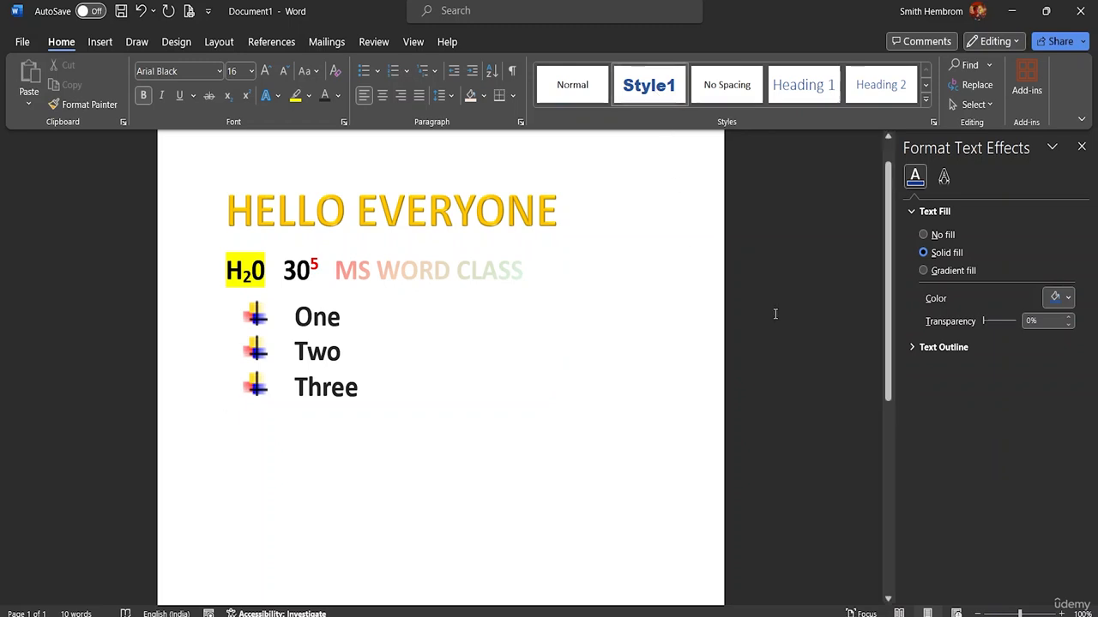
text(s)
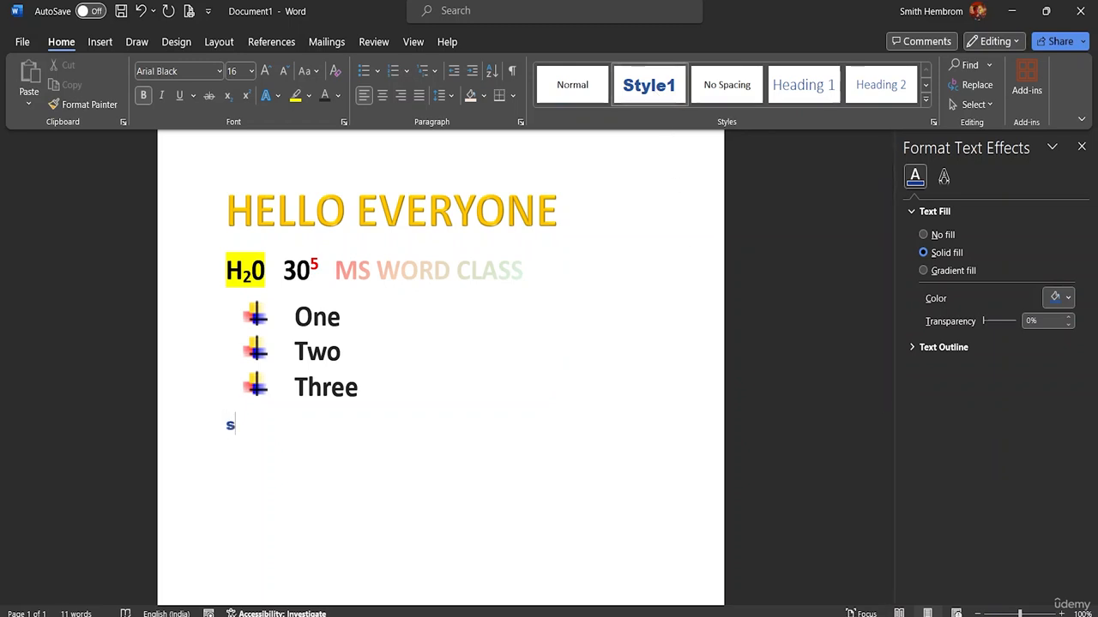
text(tyle )
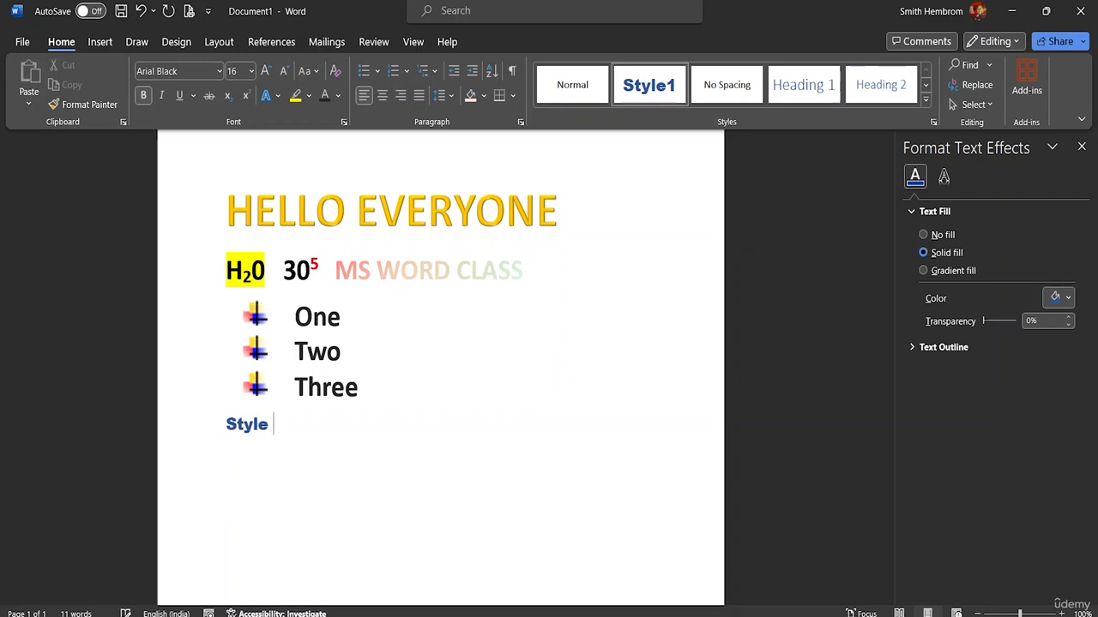
text(Again)
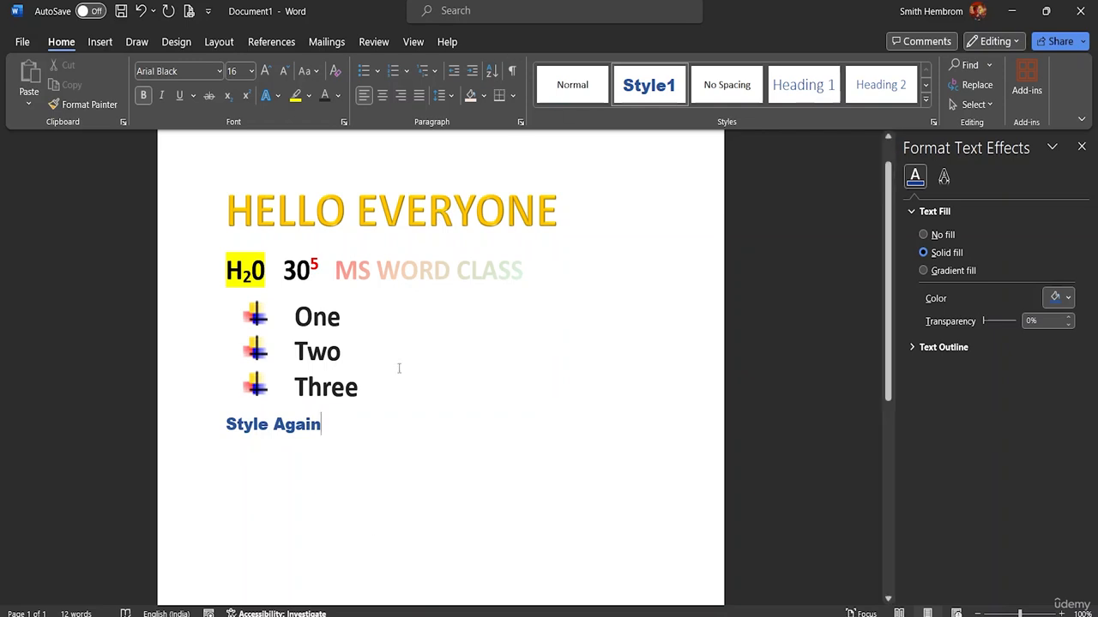
Set the font size of the line "Style Again" to 48.
click(216, 424)
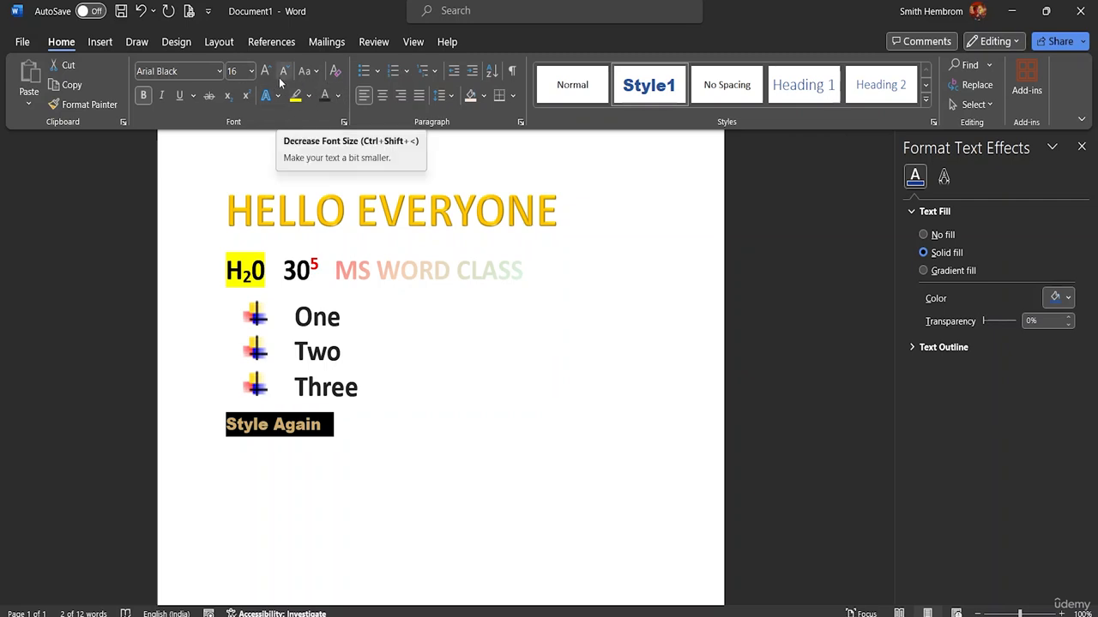
click(251, 71)
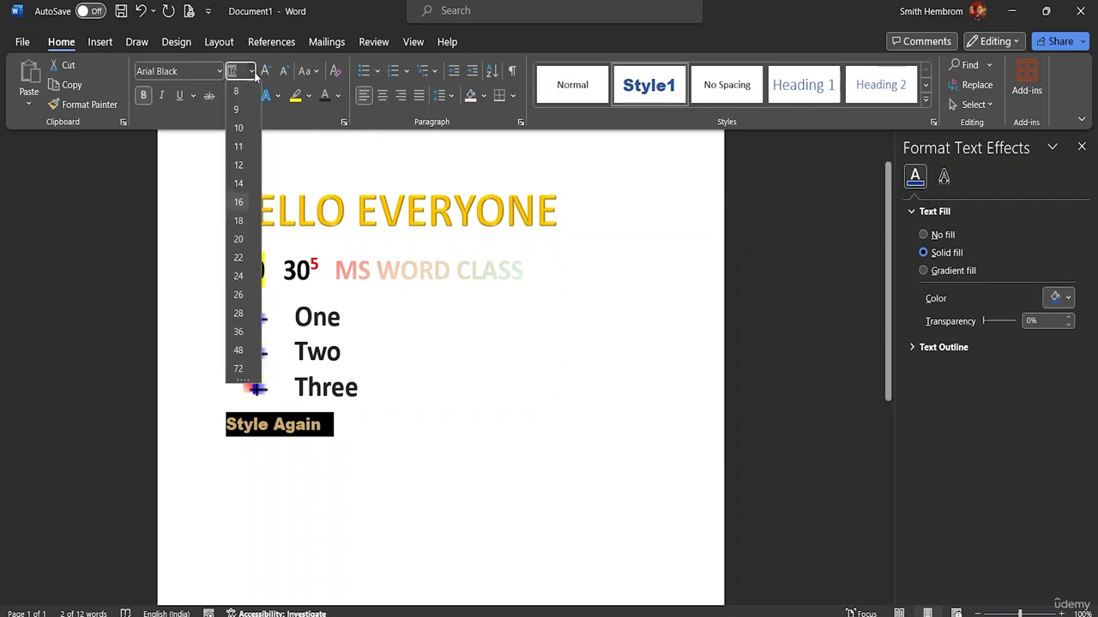
click(239, 351)
click(561, 435)
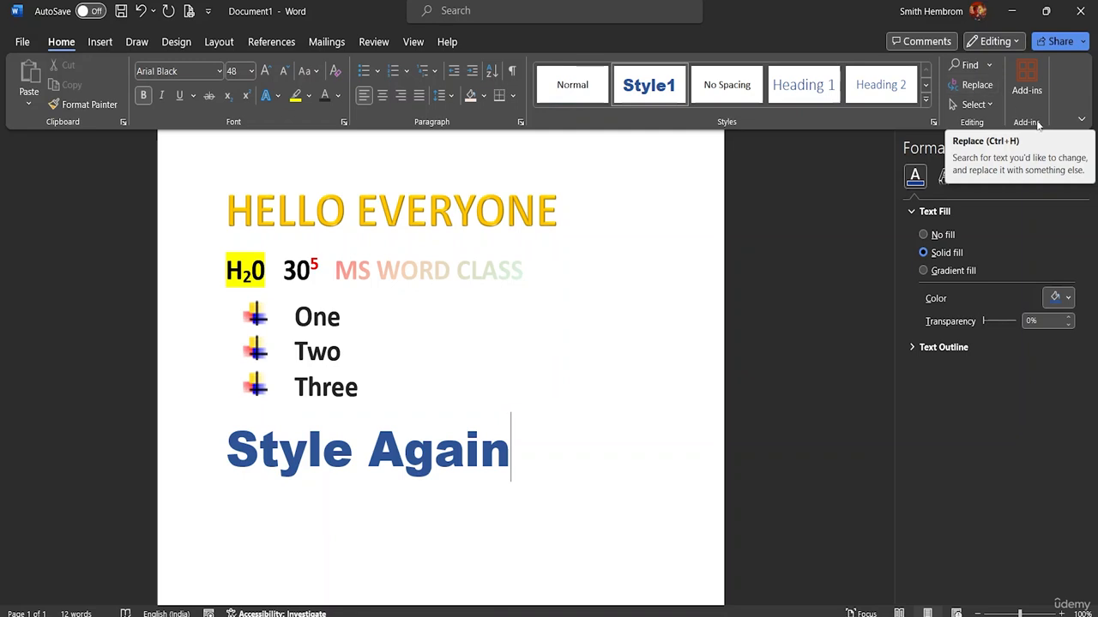
Search the document for "Hello" and go to the match in the heading line.
click(989, 65)
click(978, 83)
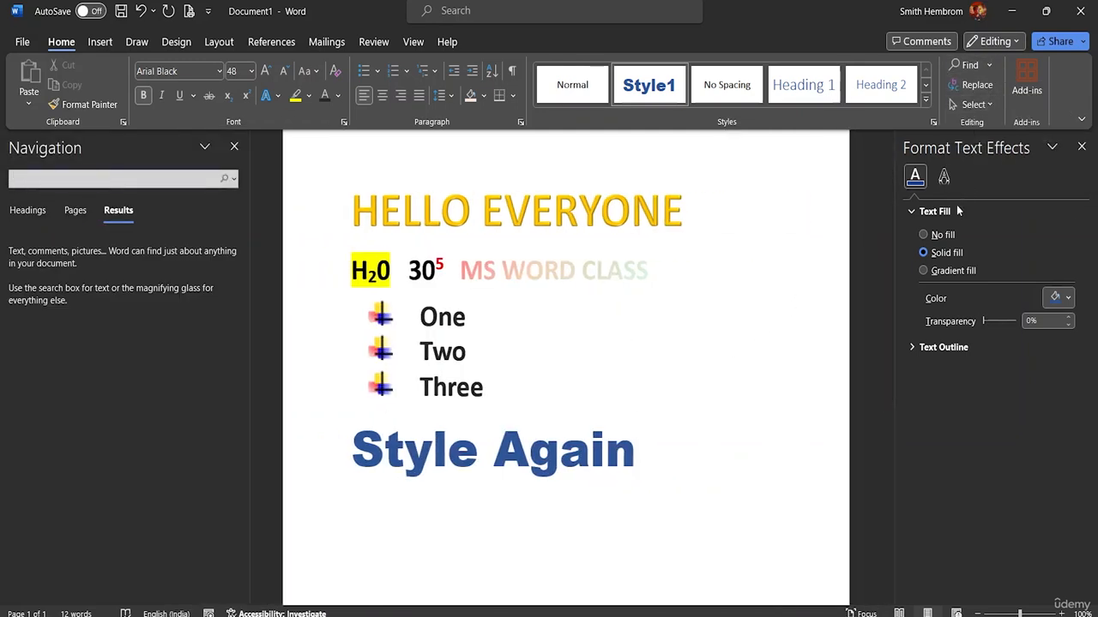
text(Hello)
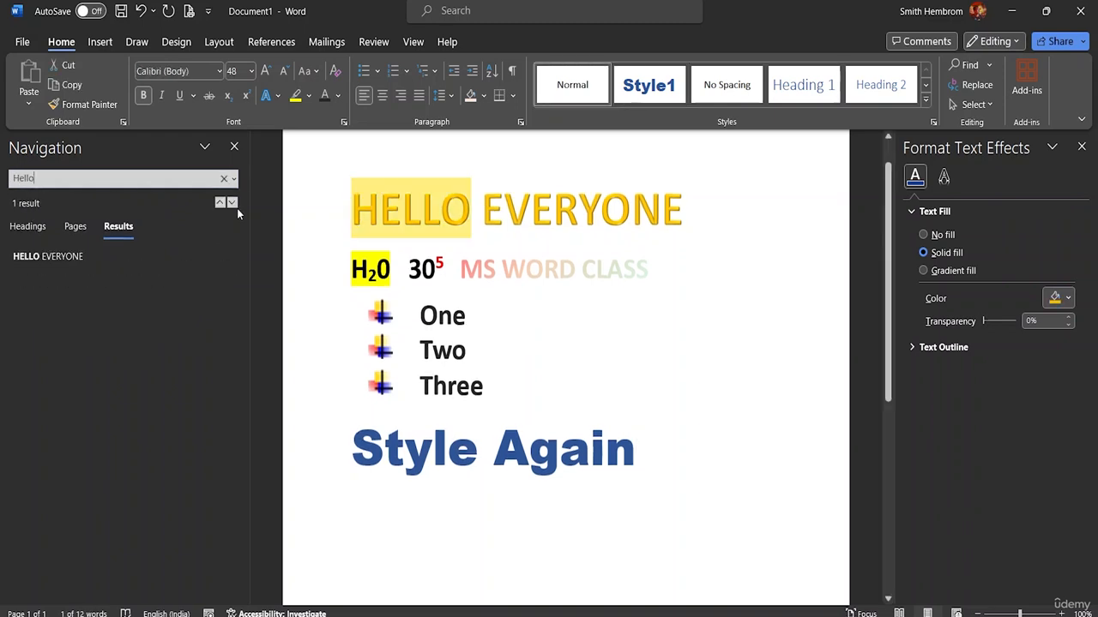
click(40, 259)
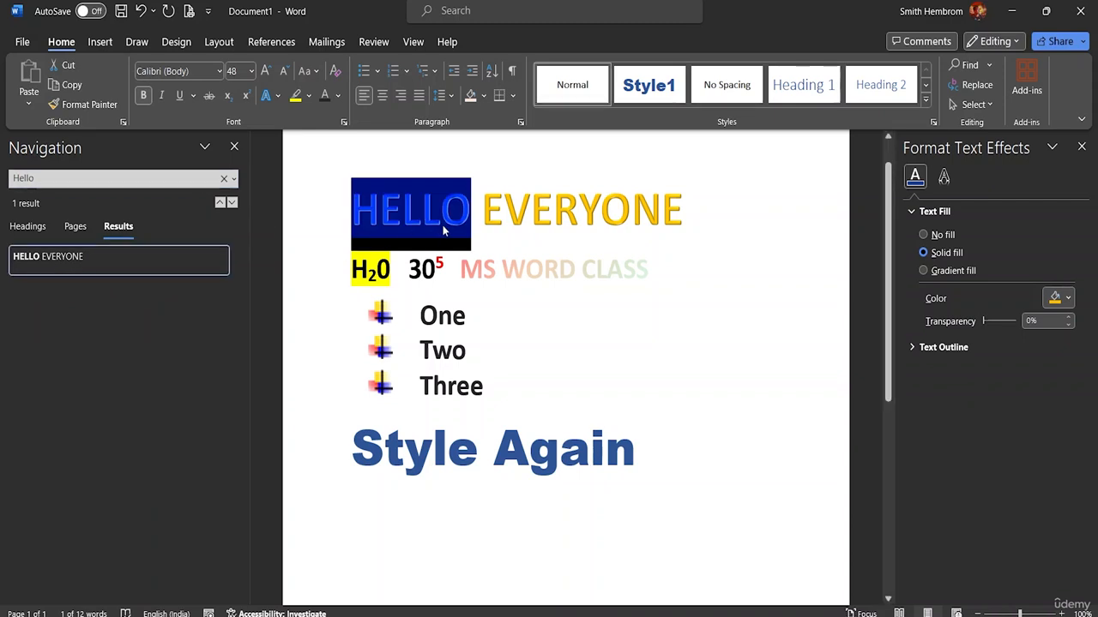
Add a new line with the text "HELLO" below "Style Again".
double_click(640, 466)
key(Return)
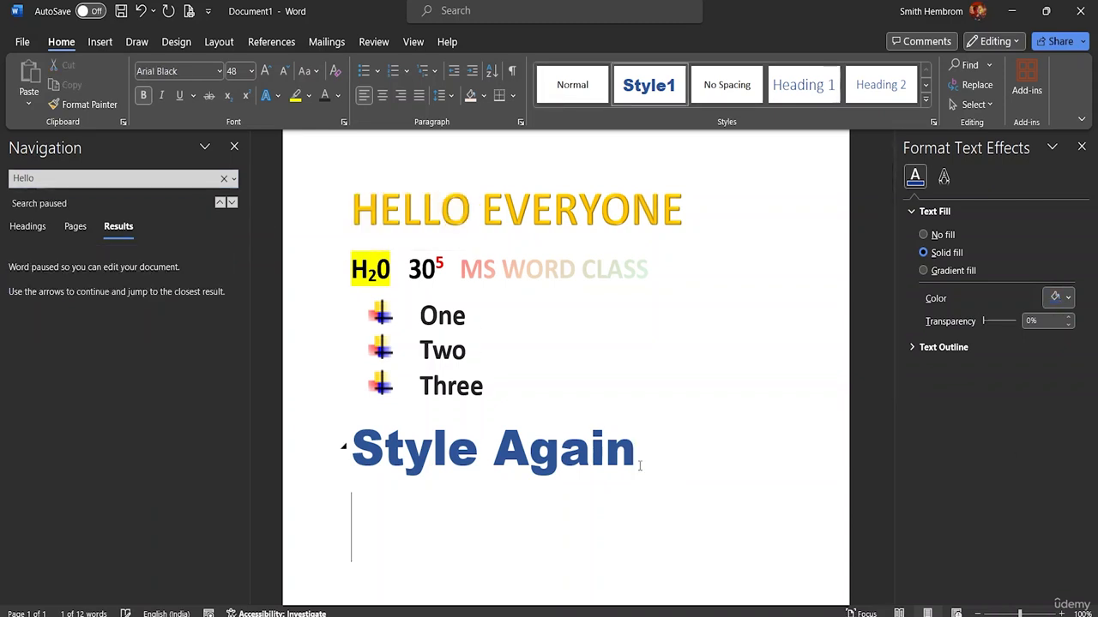
text(HELLO)
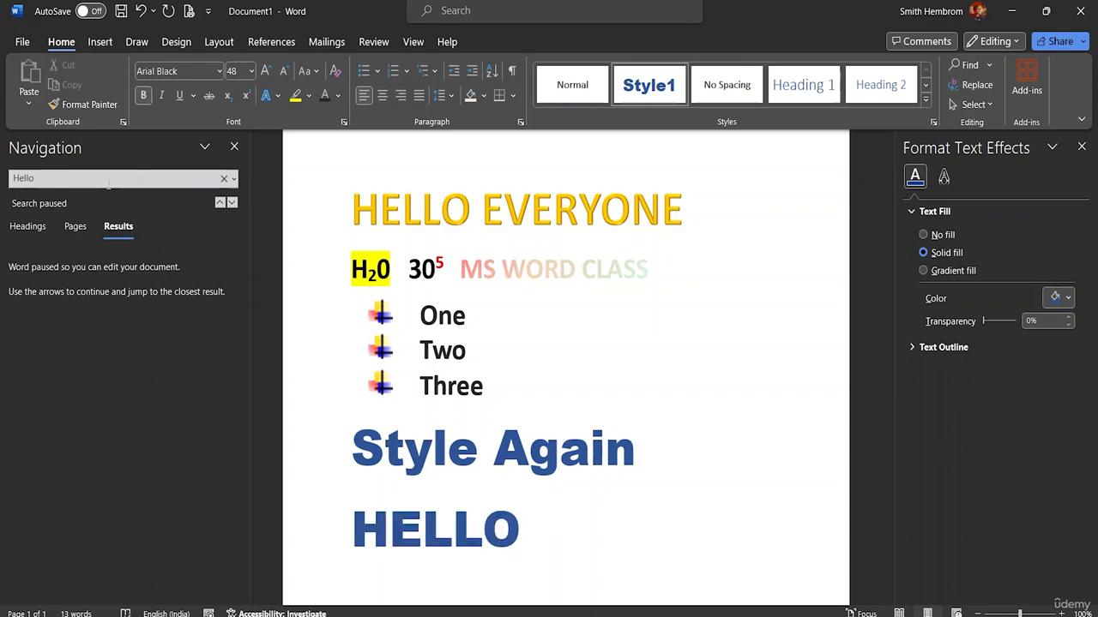
Search again for "Hello", visit each match in the document, and end the search.
click(82, 178)
click(67, 178)
key(Return)
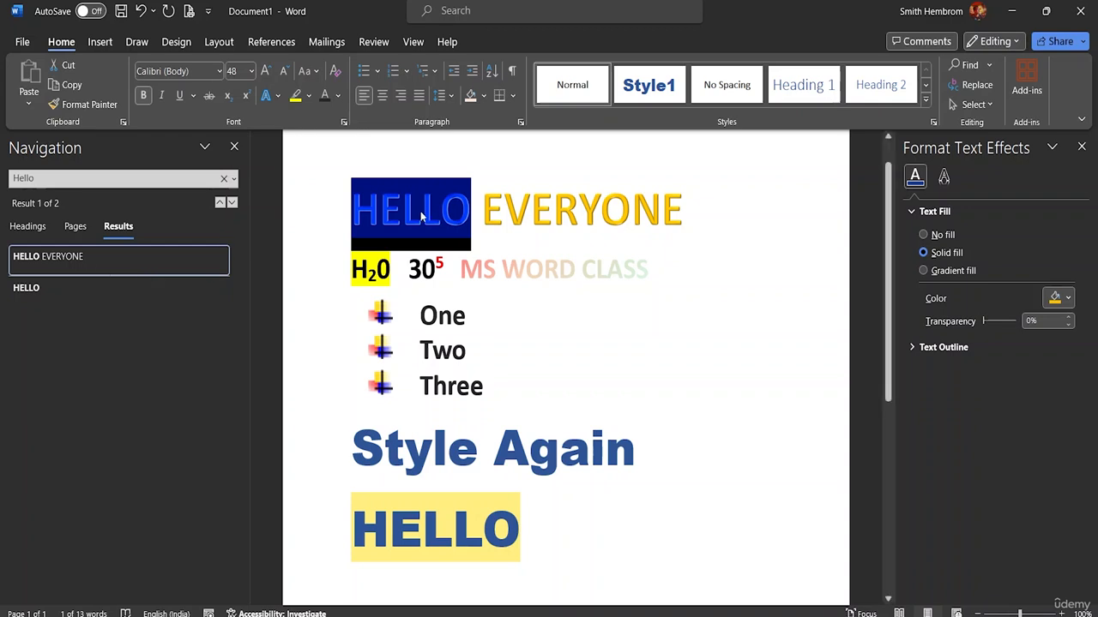
click(29, 289)
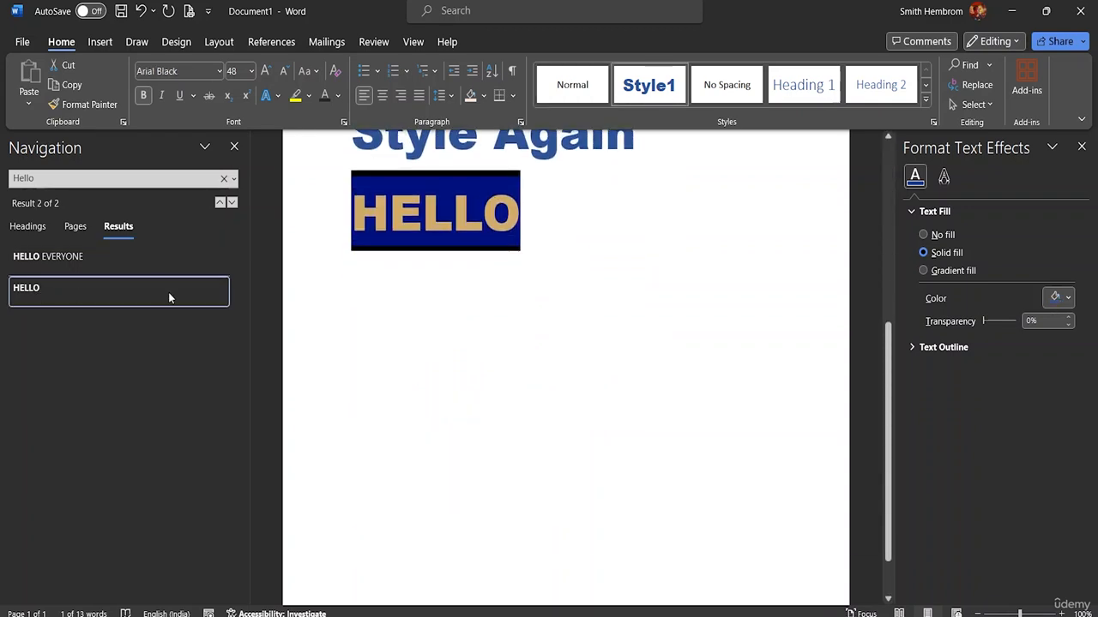
click(105, 260)
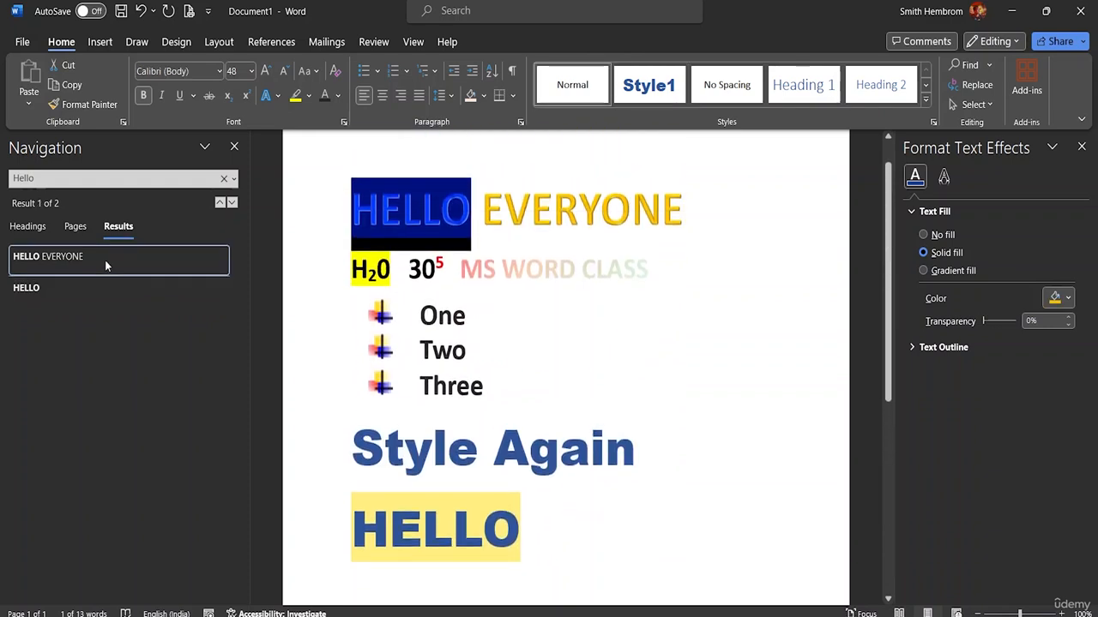
drag(515, 517, 349, 519)
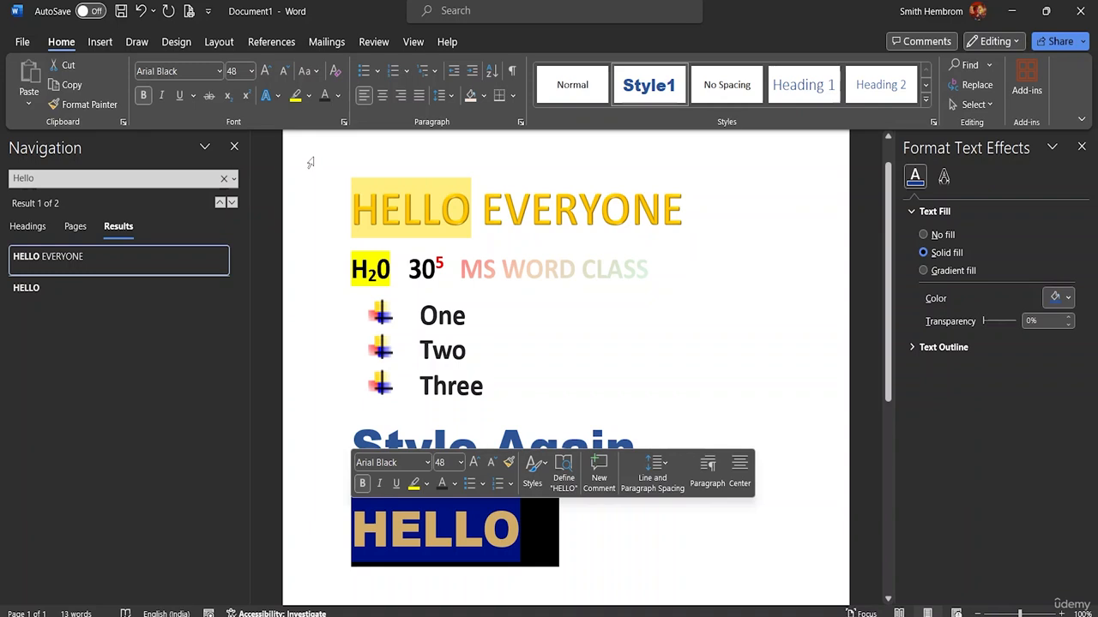
click(234, 147)
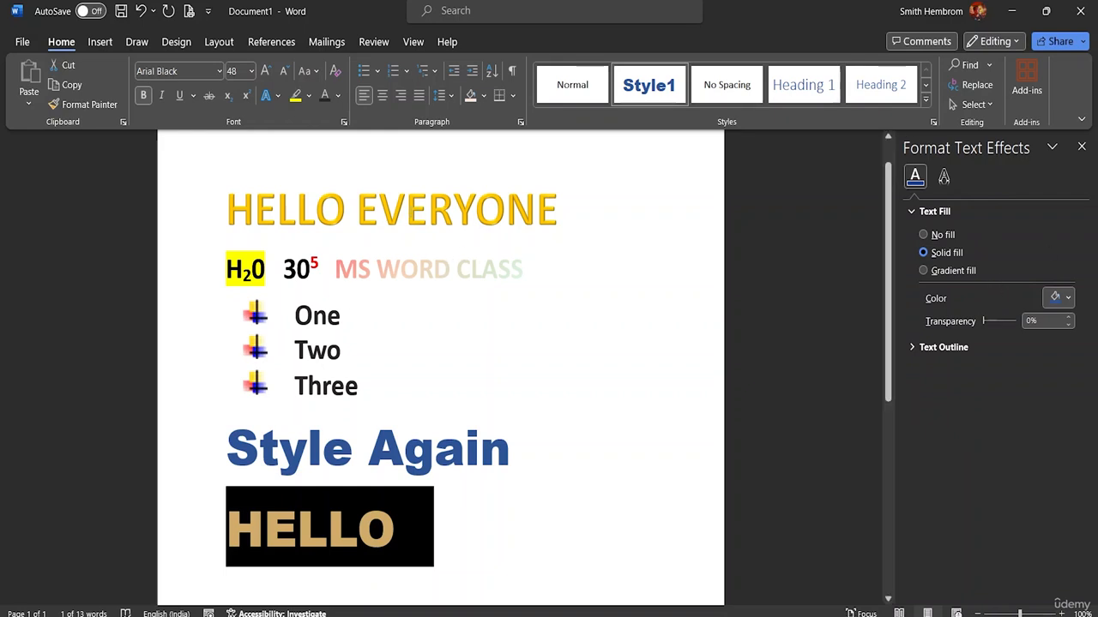
drag(345, 217, 210, 237)
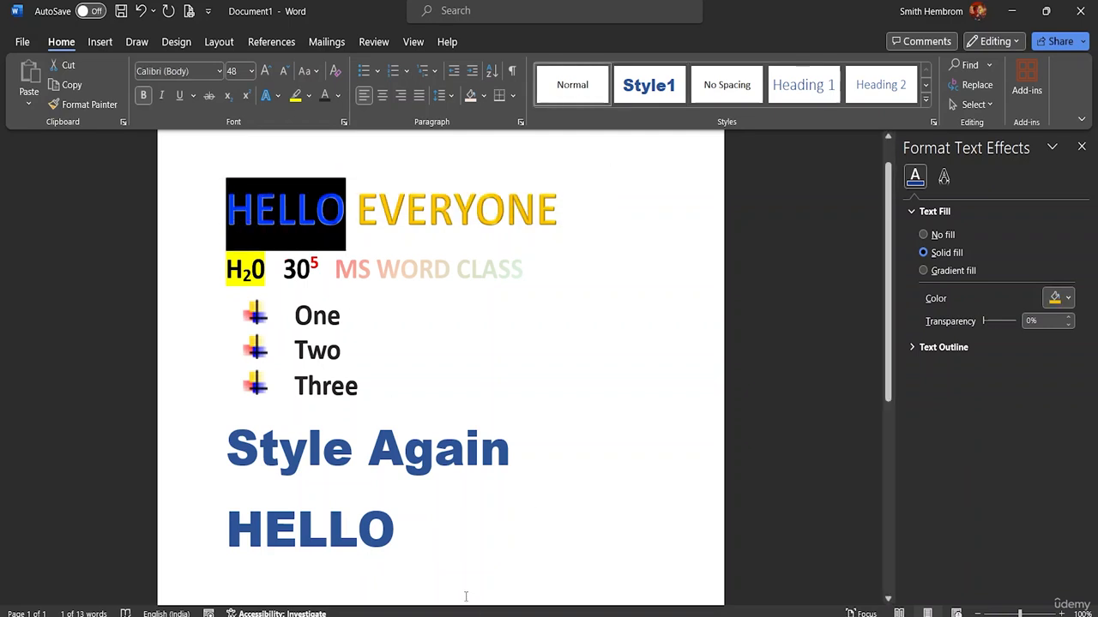
shift+click(400, 520)
key(Right)
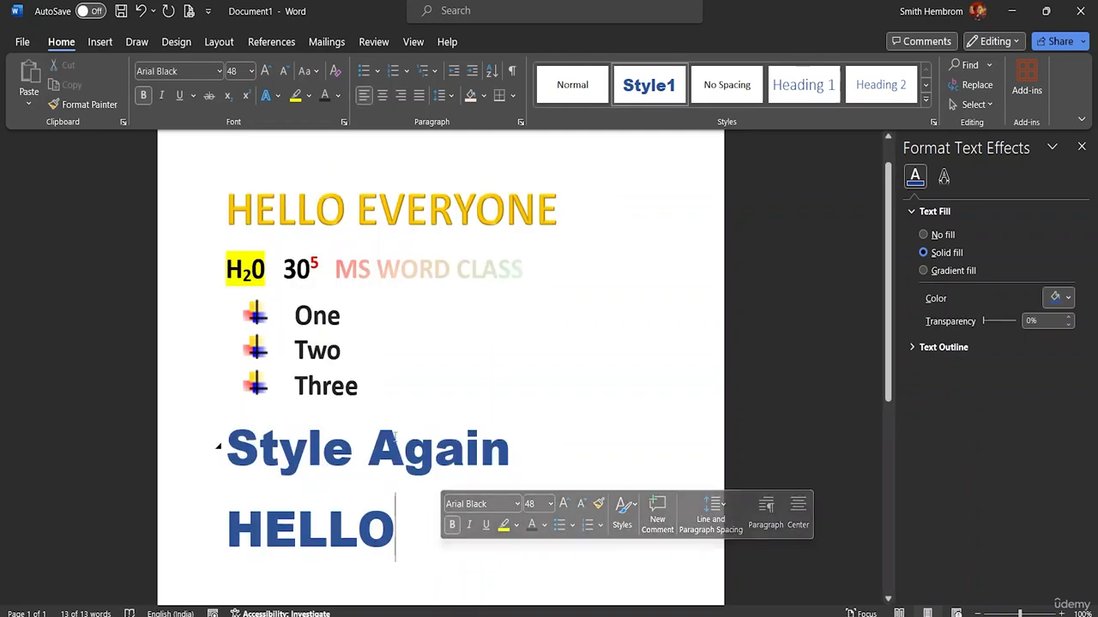
Replace every "Hello" with "HI" in the selected heading word and last line, including the rest of the document.
triple_click(345, 217)
drag(344, 217, 225, 214)
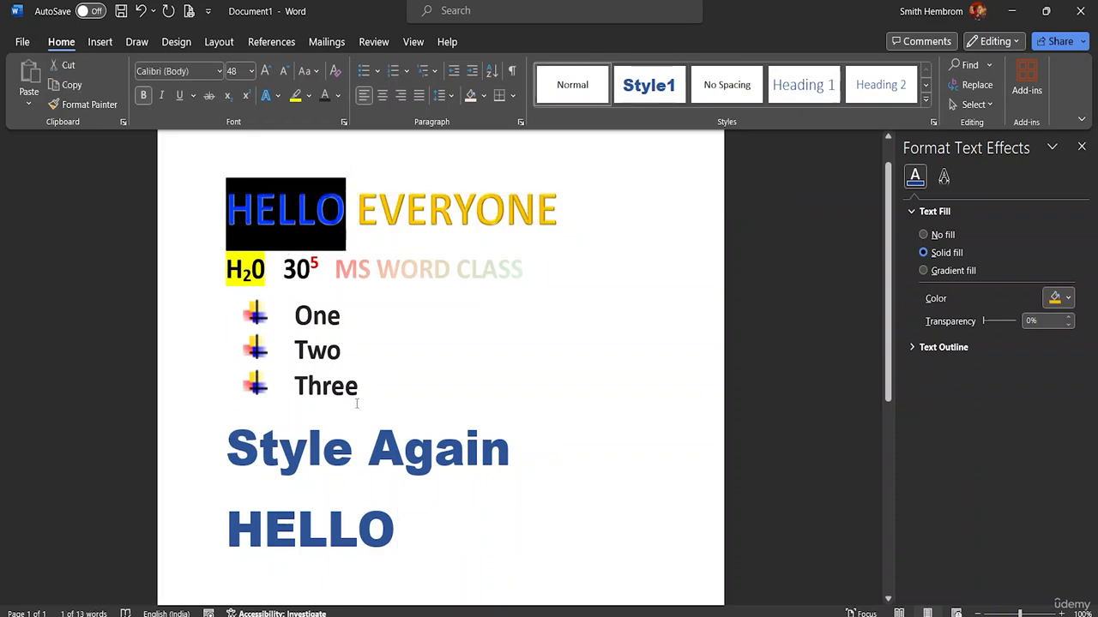
drag(412, 544, 222, 529)
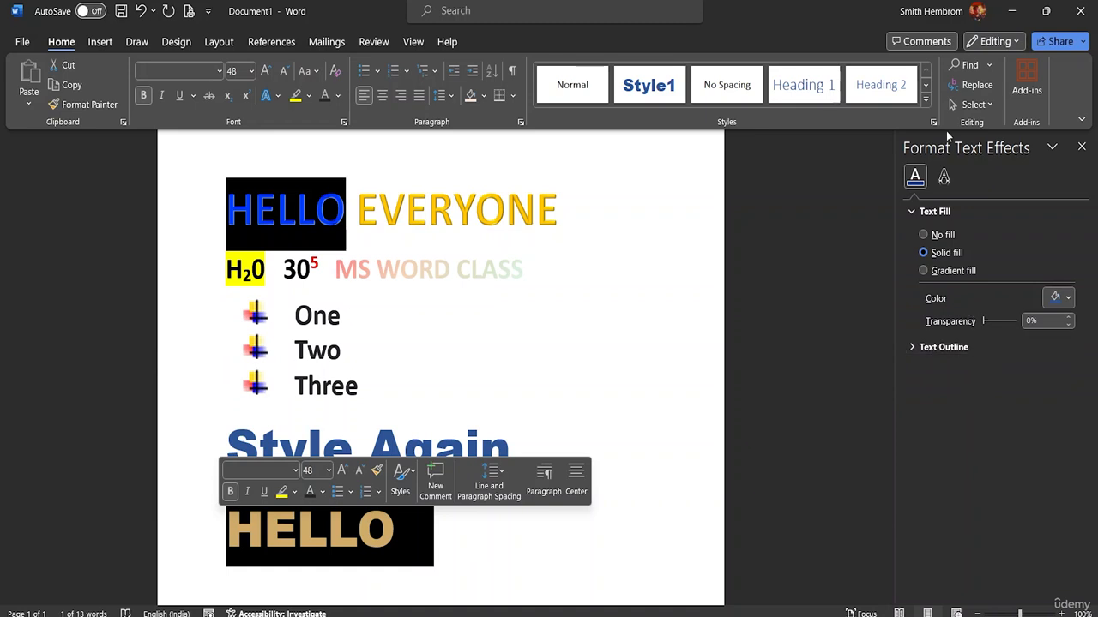
click(978, 85)
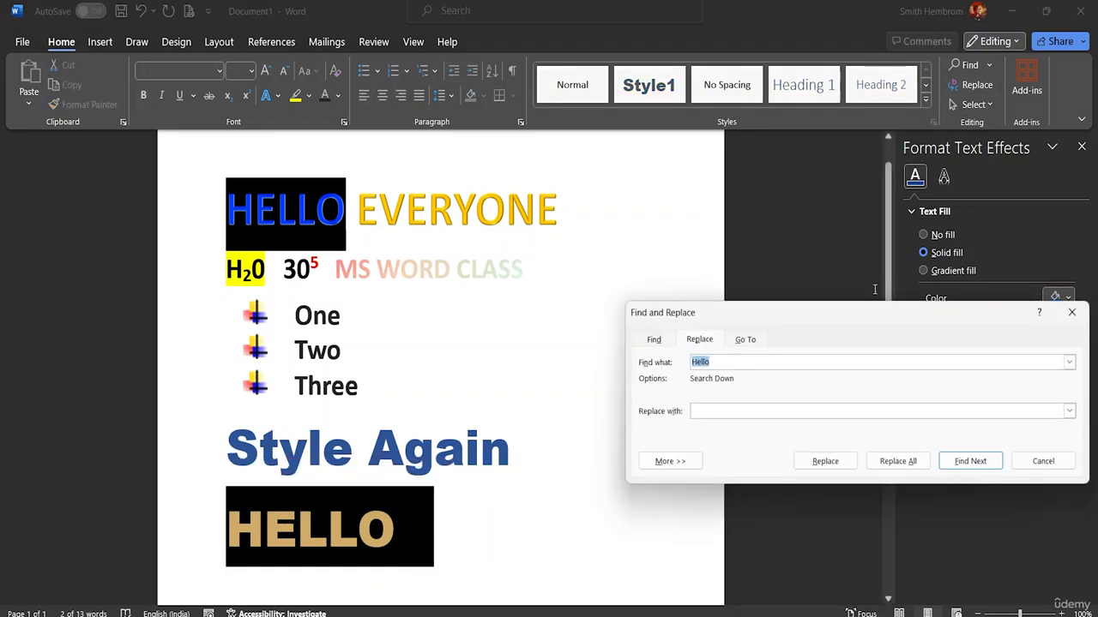
click(721, 362)
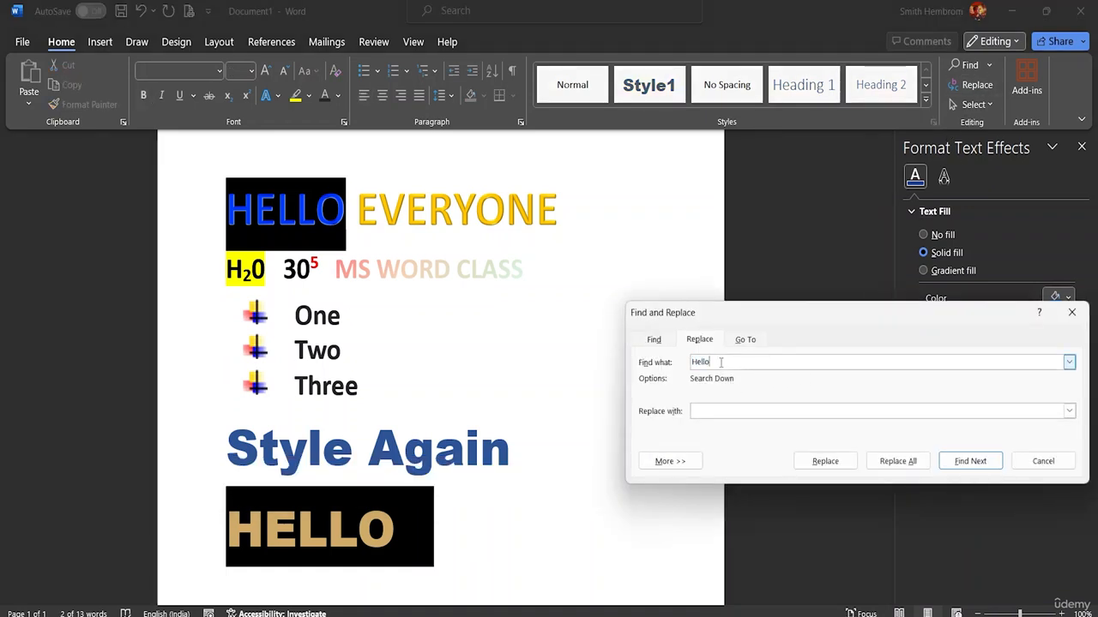
click(712, 412)
click(891, 470)
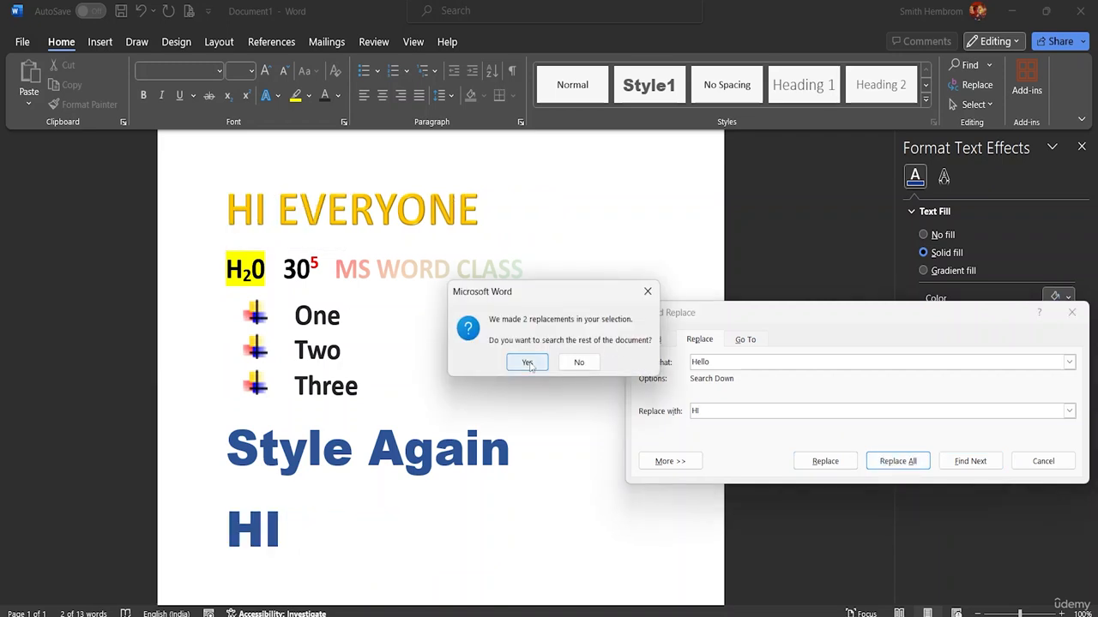
click(527, 362)
click(553, 360)
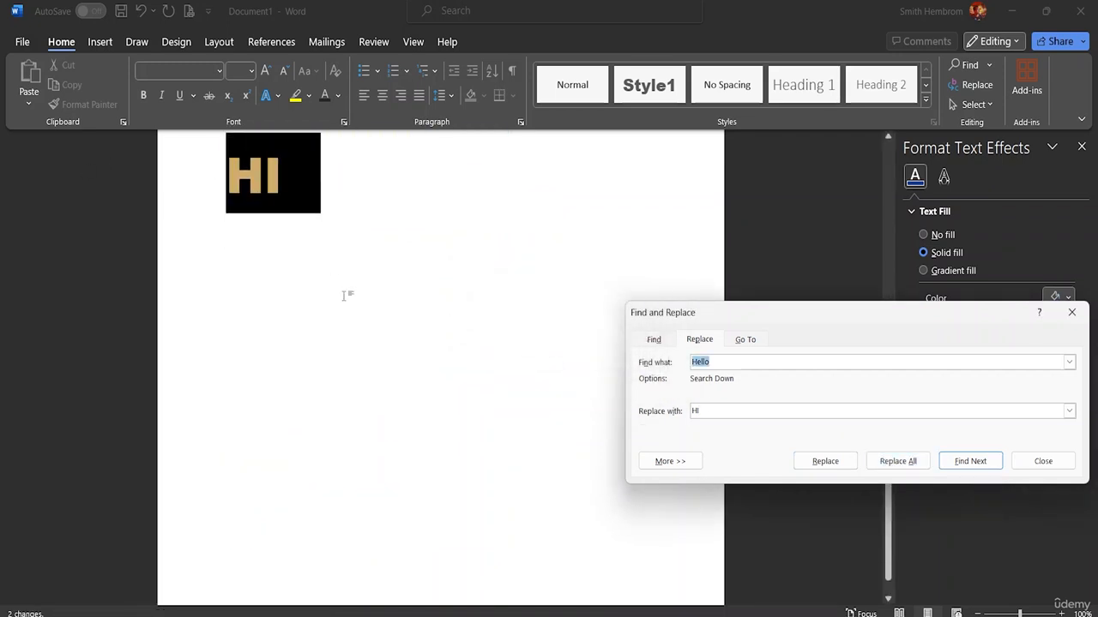
scroll(347, 296, up, 5)
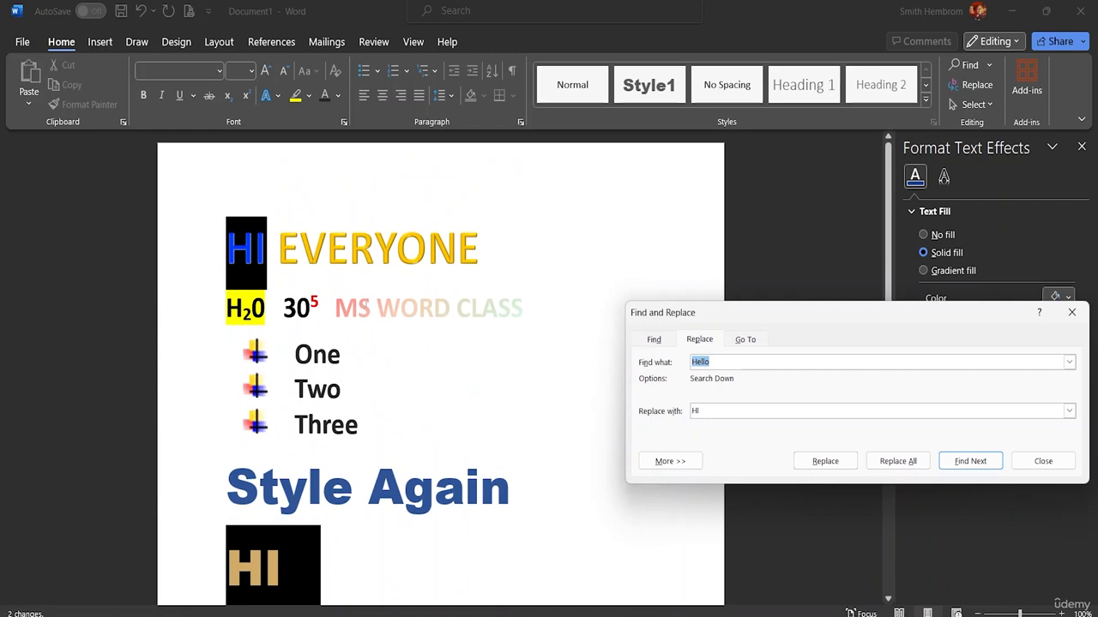
click(1071, 312)
Try selecting all the document's text, clear the selection, and review the other selection options.
click(992, 107)
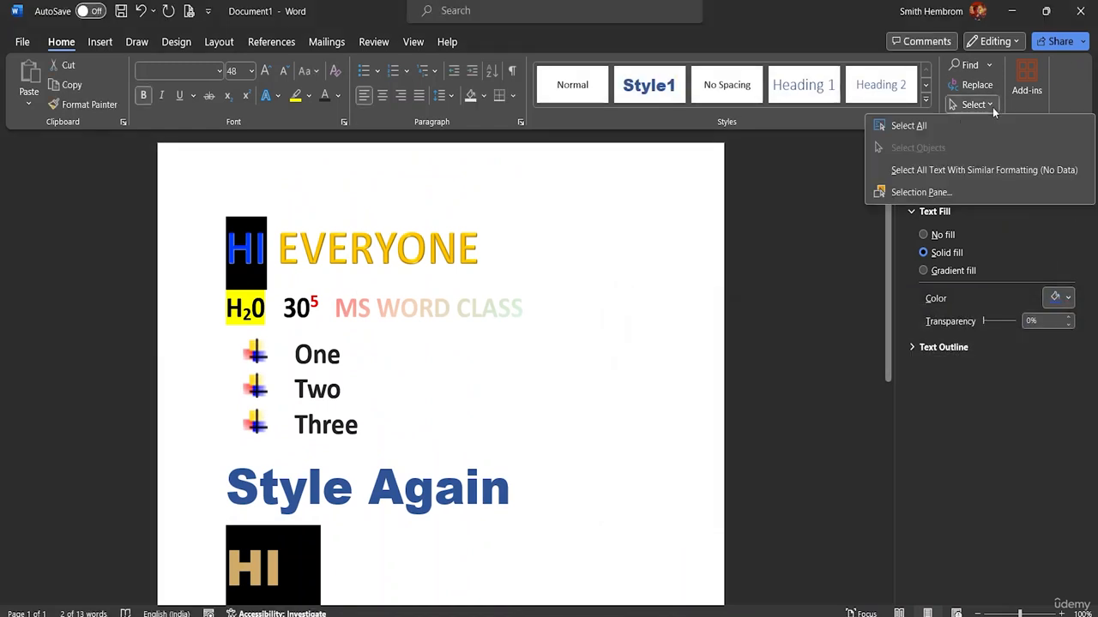
click(972, 123)
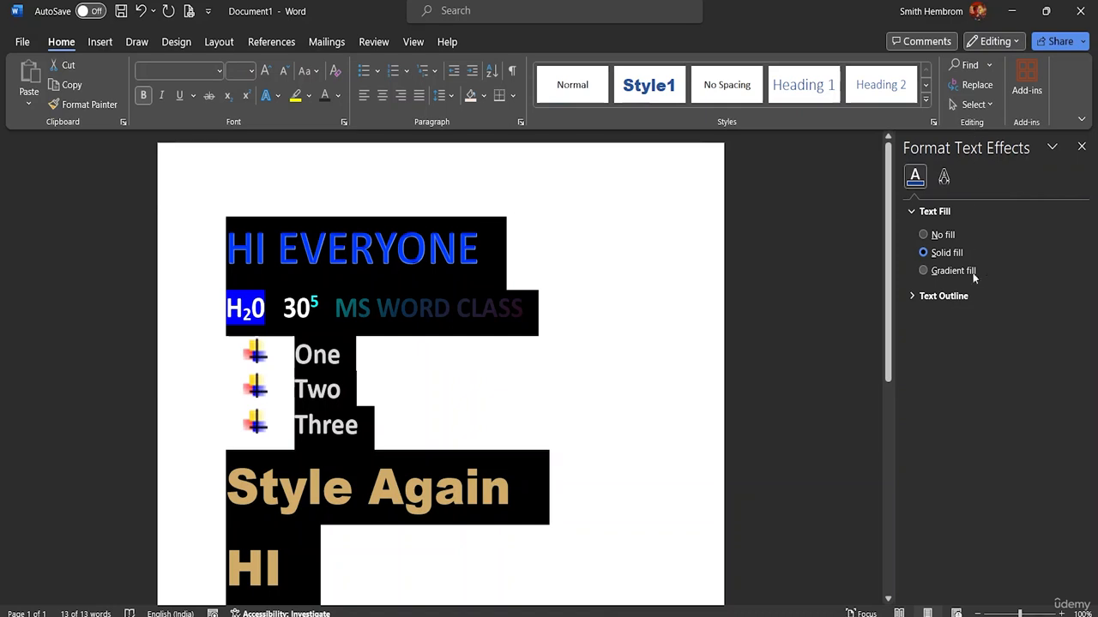
click(973, 103)
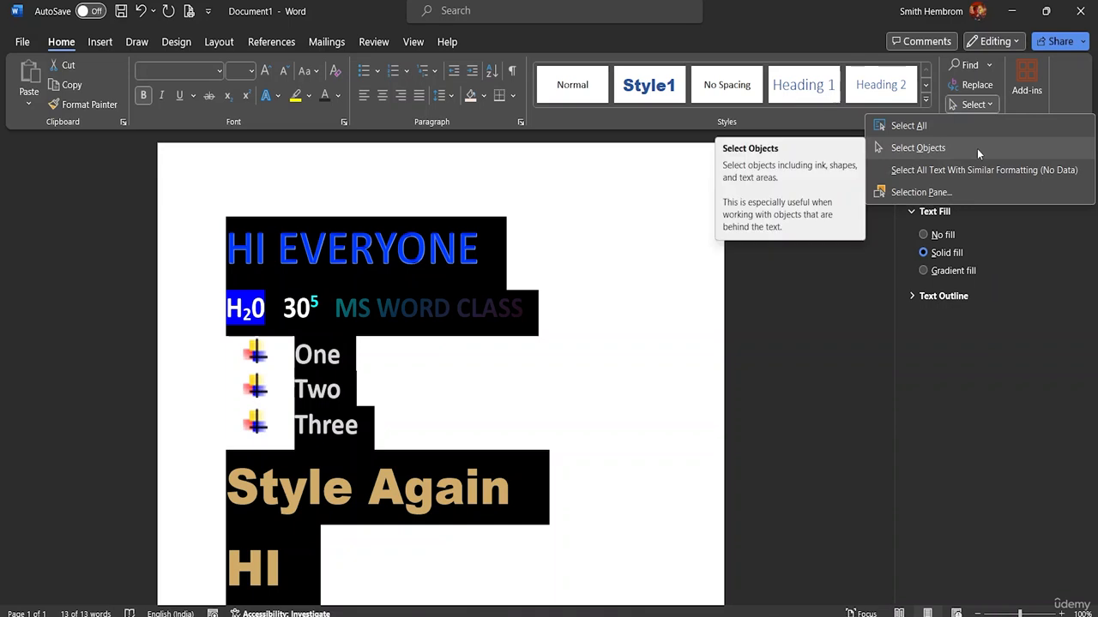
click(739, 361)
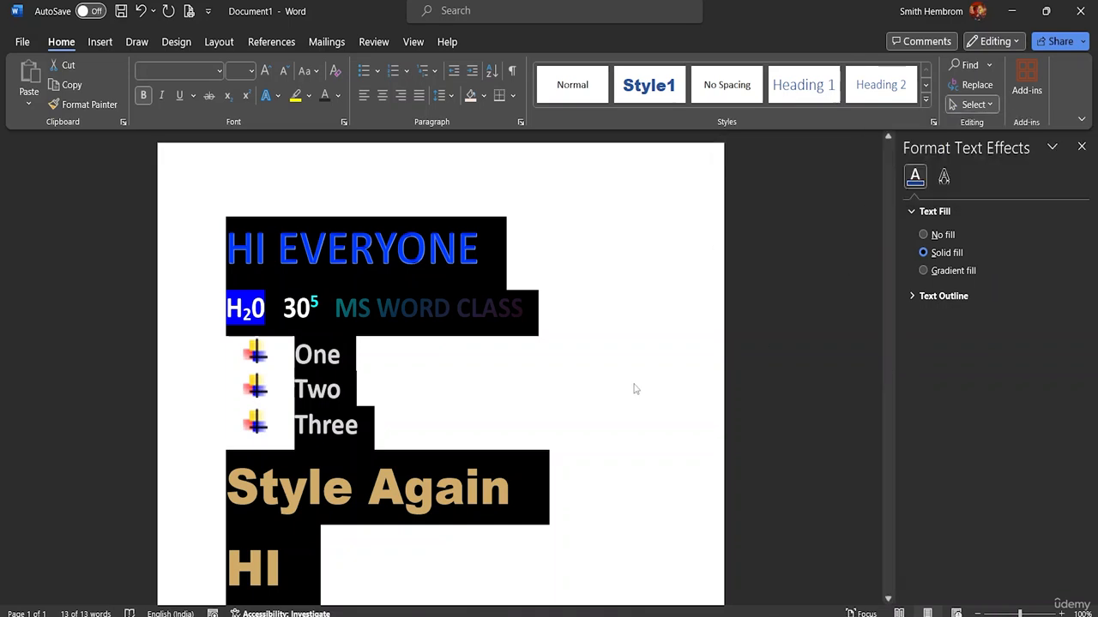
click(541, 384)
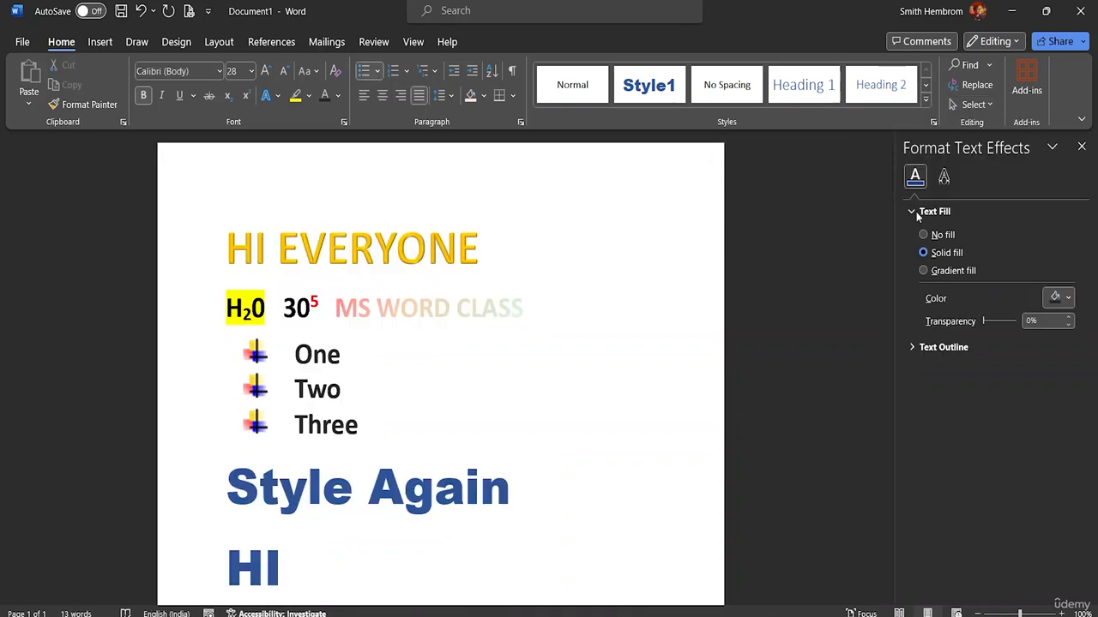
click(977, 105)
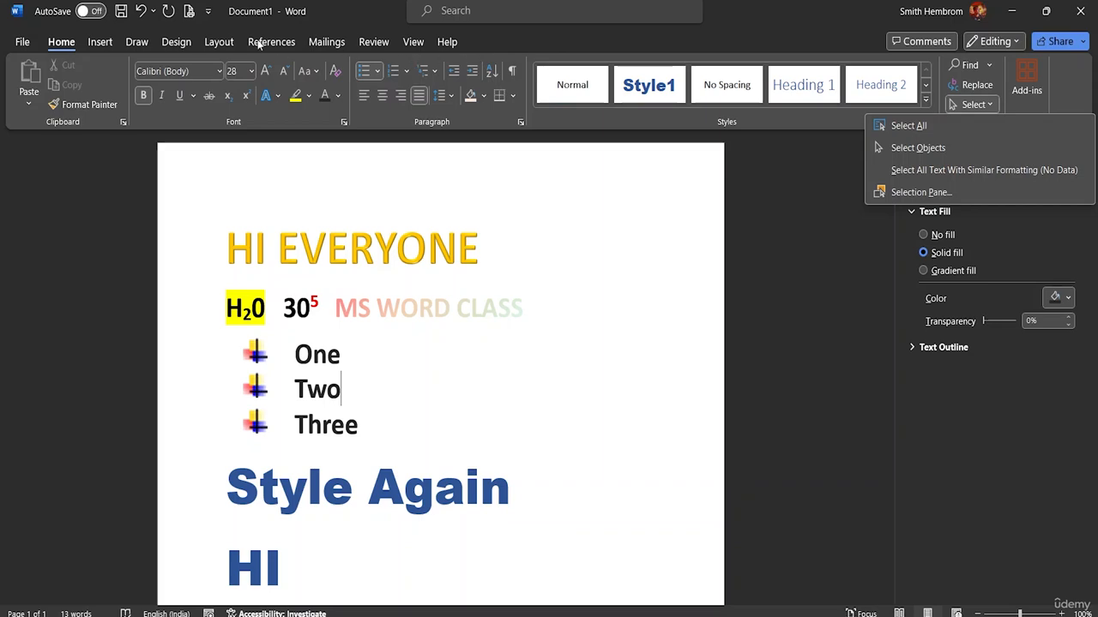
Look over the drawing, design, layout, review, view, mailings and references command sets, ending with the insert commands.
click(99, 41)
click(137, 42)
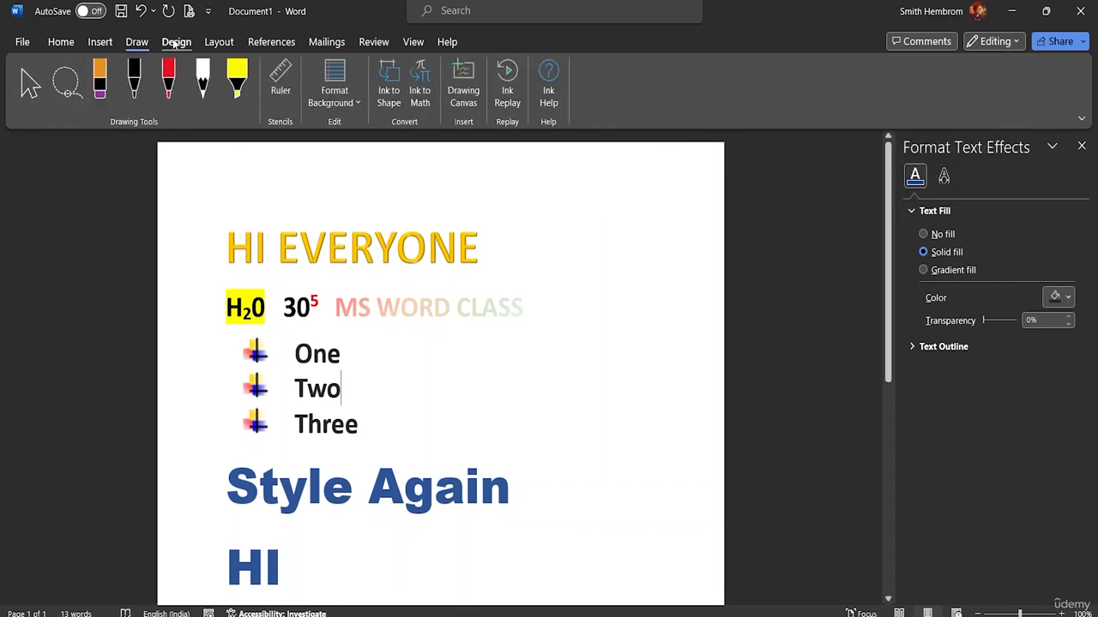
click(176, 41)
click(216, 42)
click(370, 41)
click(412, 42)
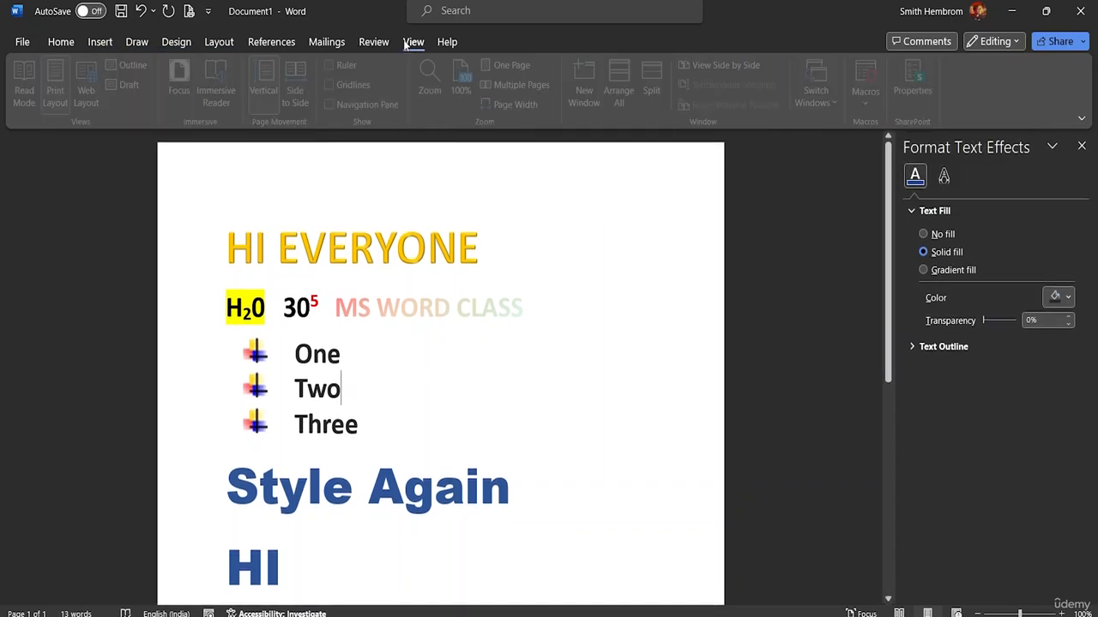
click(367, 43)
click(324, 42)
click(264, 42)
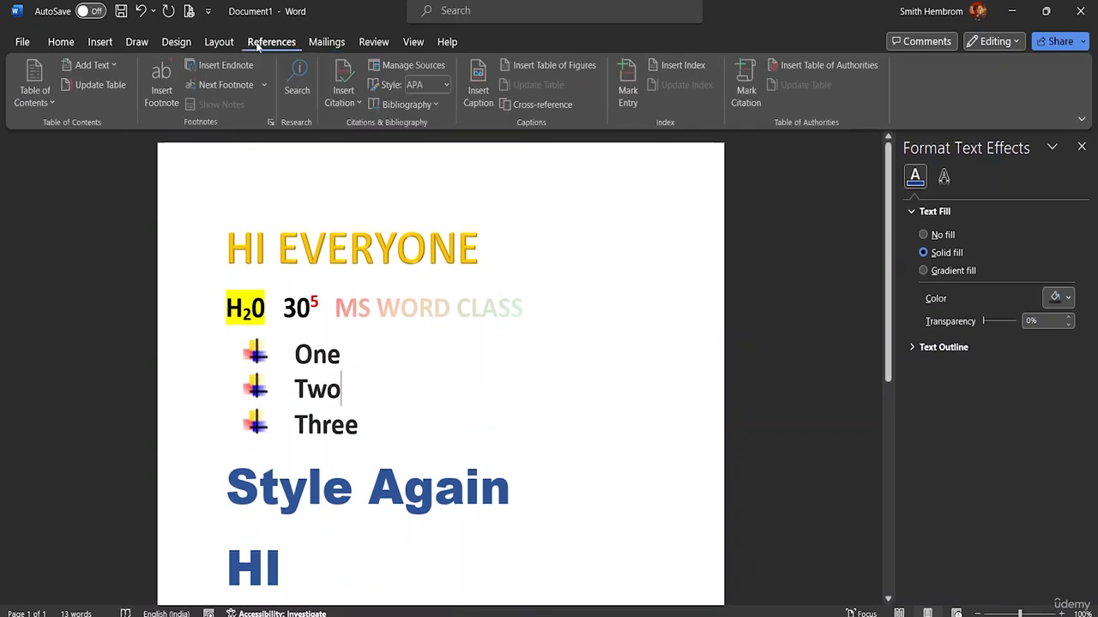
click(225, 43)
click(176, 42)
click(136, 42)
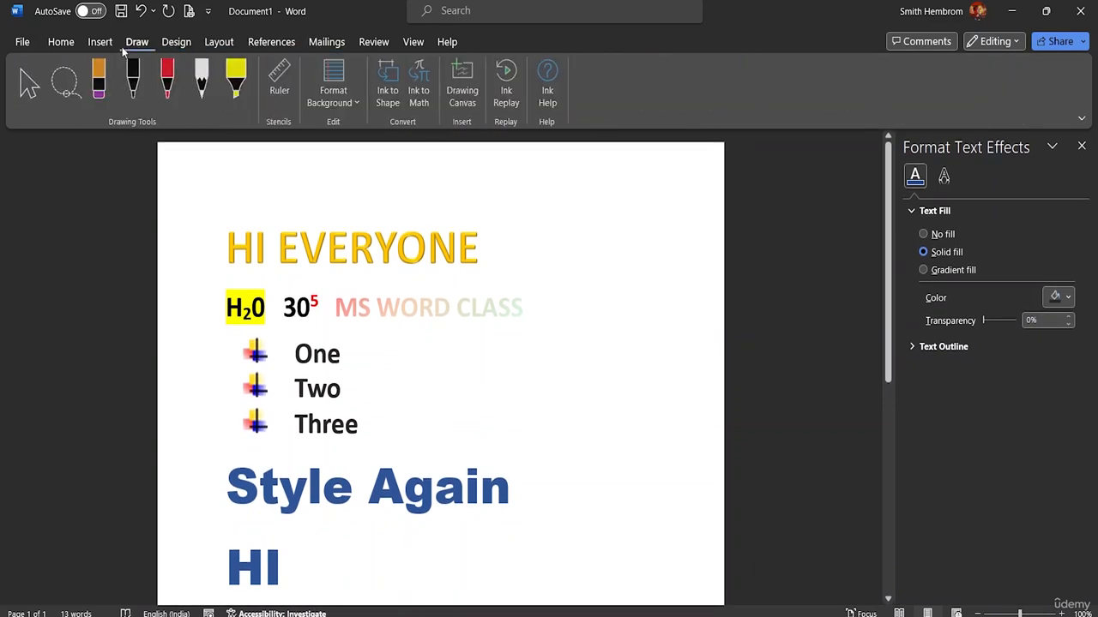
click(103, 43)
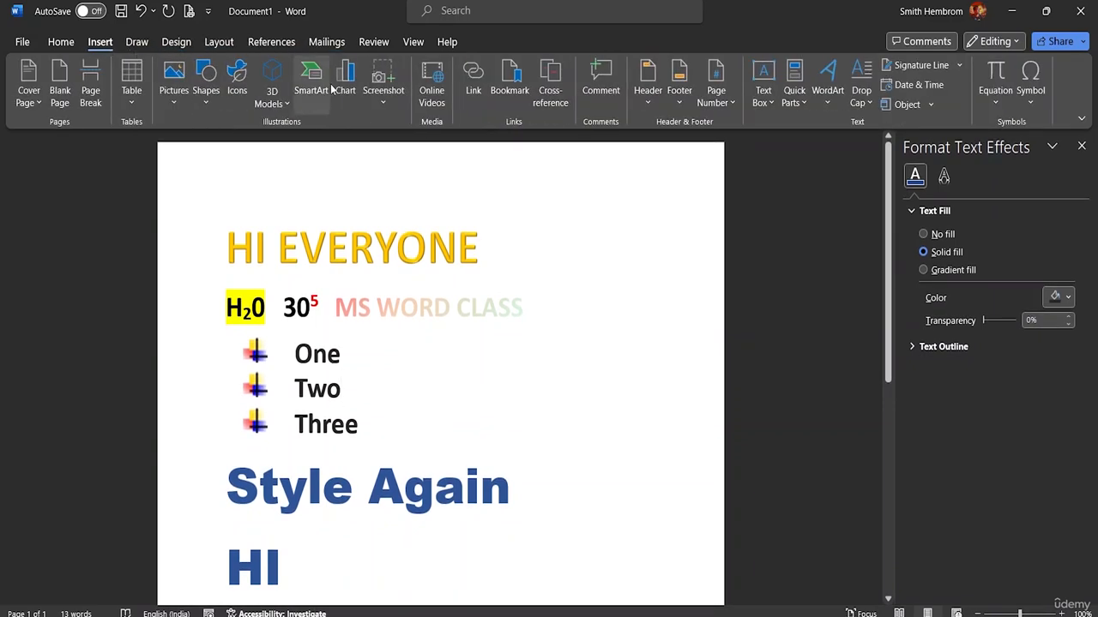